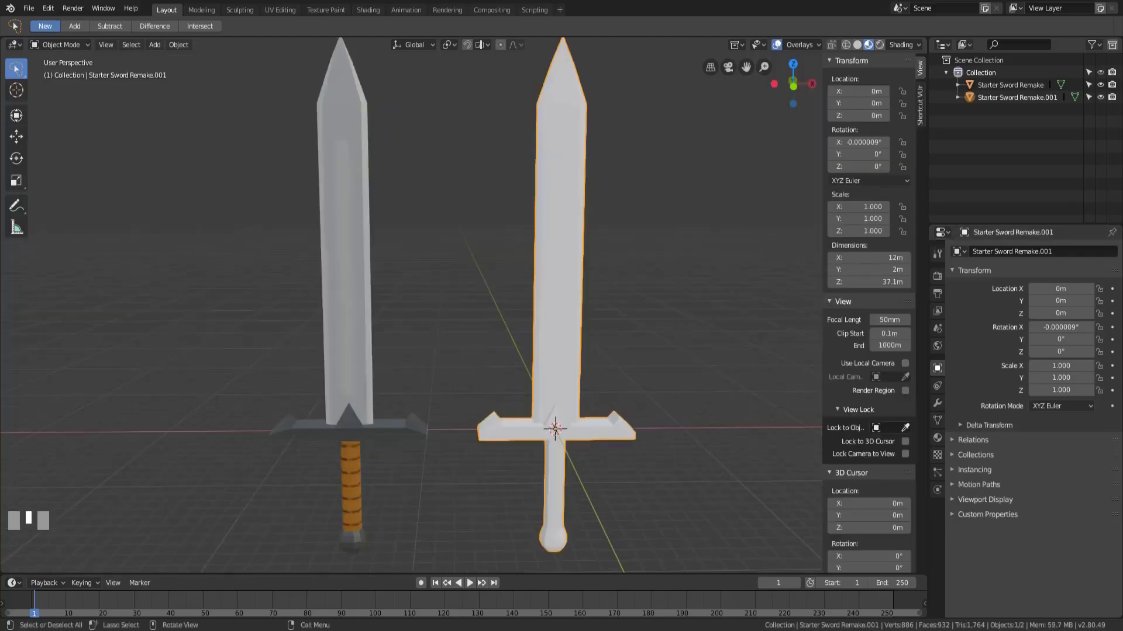
Examine the textured sword from several angles, including its blade, guard, handle and pommel
{"action": "left_click", "coordinate": [356, 426]}
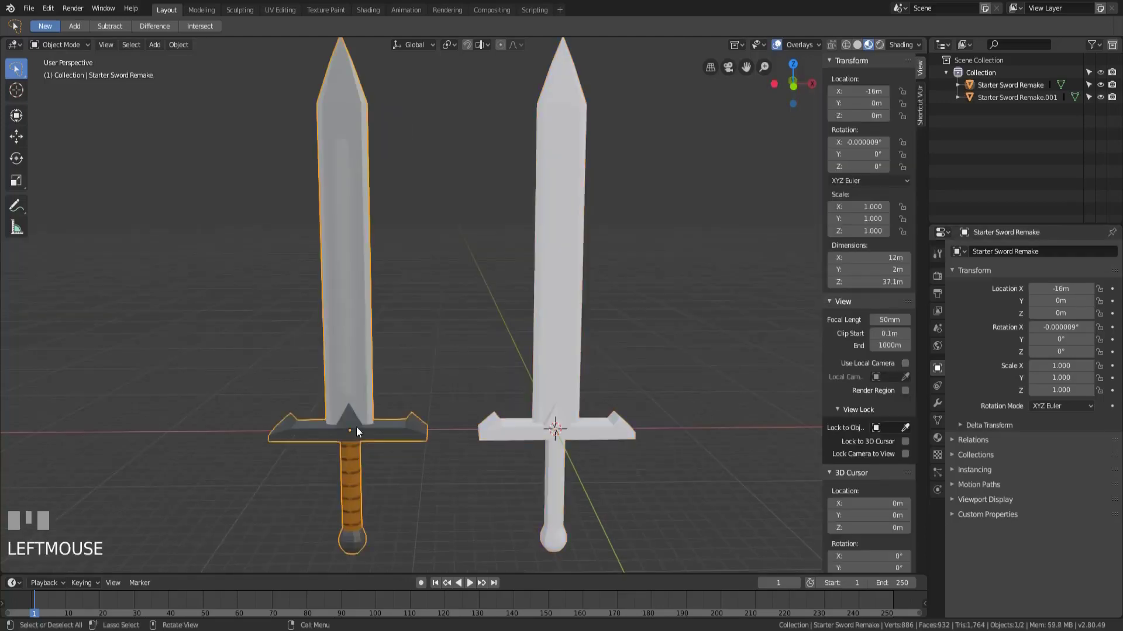
{"action": "middle_click_drag", "start_coordinate": [356, 426], "coordinate": [467, 451], "text": "shift"}
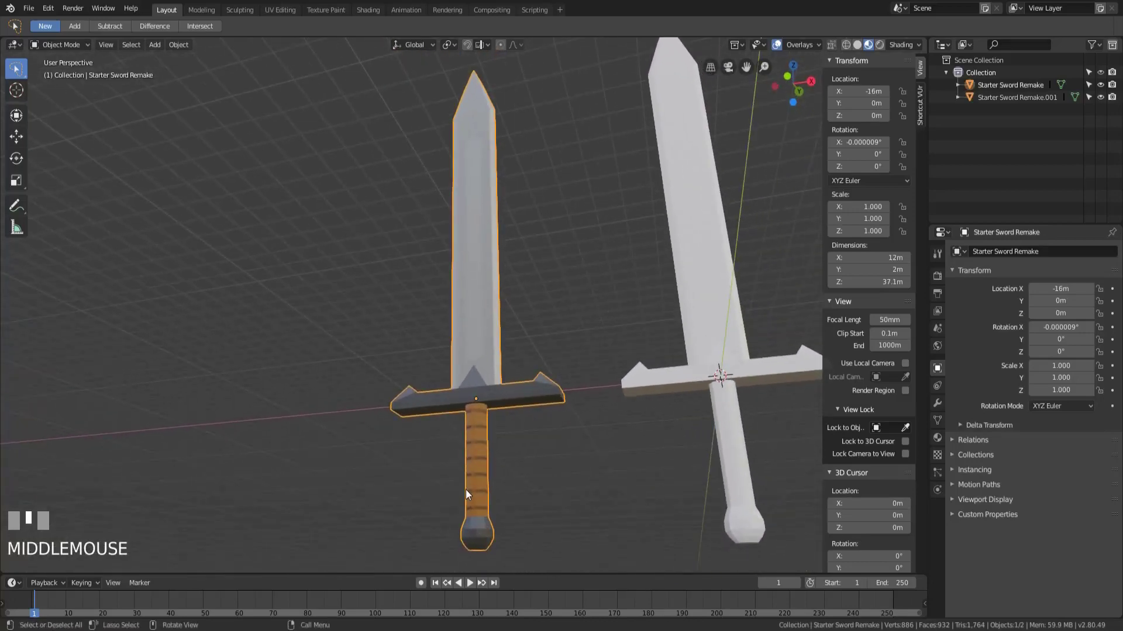
{"action": "scroll", "coordinate": [465, 526], "scroll_direction": "up", "scroll_amount": 5}
{"action": "middle_click_drag", "start_coordinate": [465, 539], "coordinate": [462, 378], "text": "shift"}
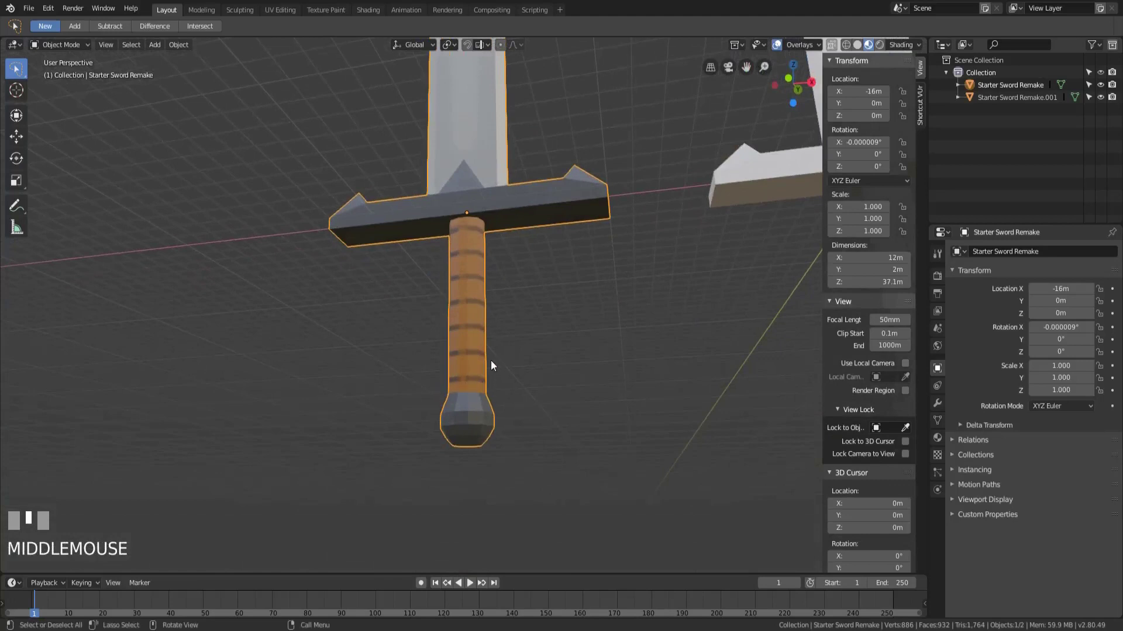
{"action": "middle_click_drag", "start_coordinate": [468, 317], "coordinate": [478, 337]}
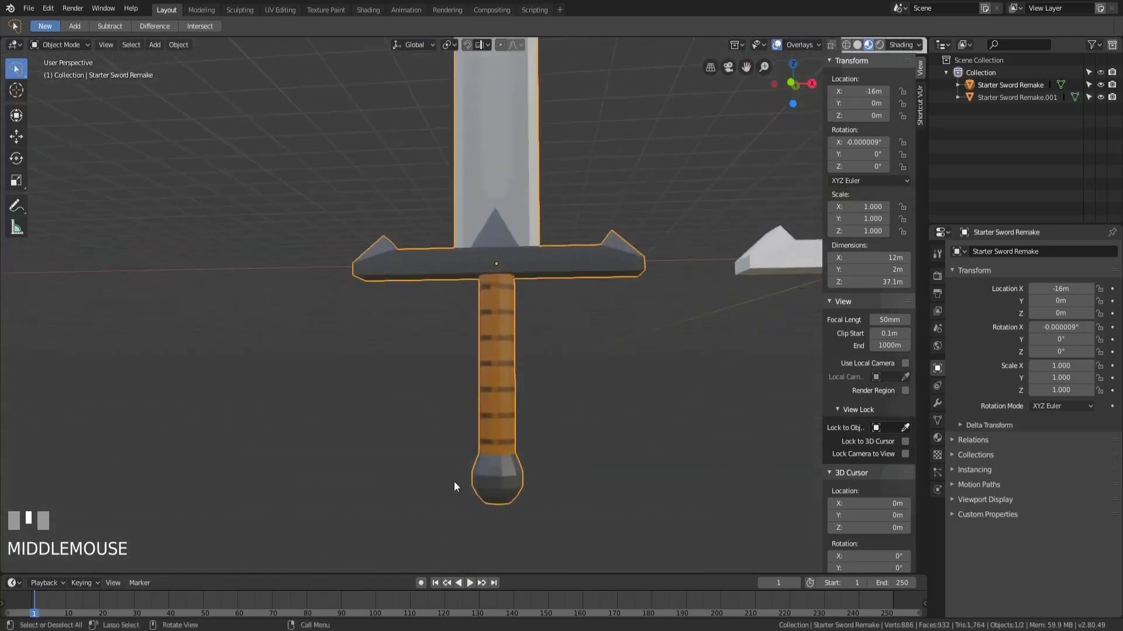
{"action": "middle_click_drag", "start_coordinate": [454, 486], "coordinate": [429, 374], "text": "shift"}
{"action": "middle_click_drag", "start_coordinate": [558, 352], "coordinate": [497, 428]}
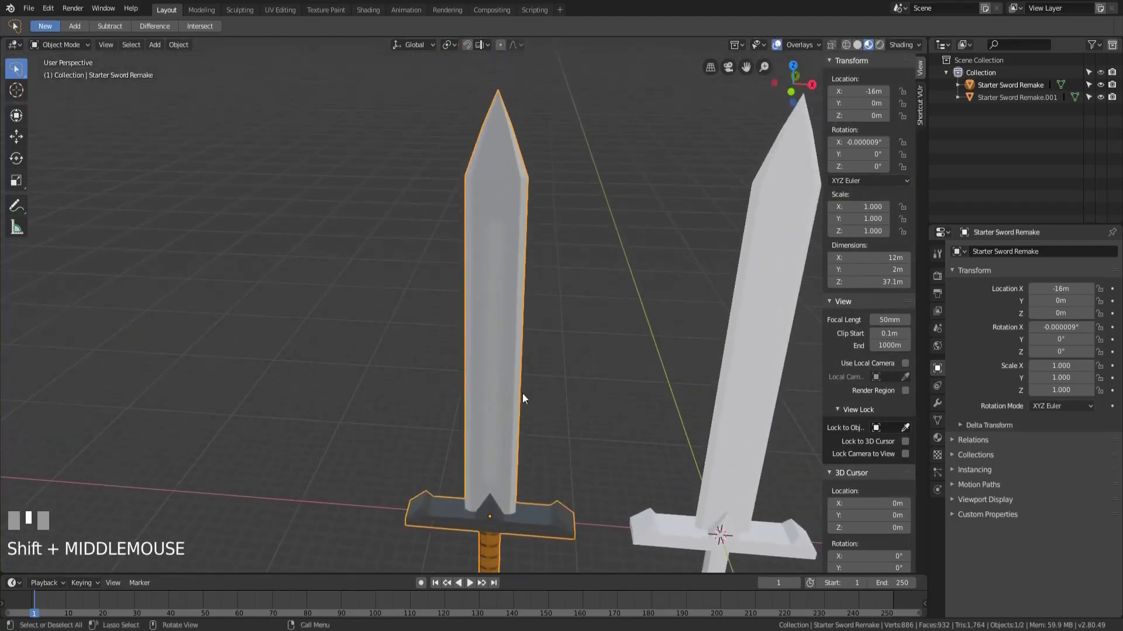
{"action": "middle_click_drag", "start_coordinate": [526, 330], "coordinate": [519, 334]}
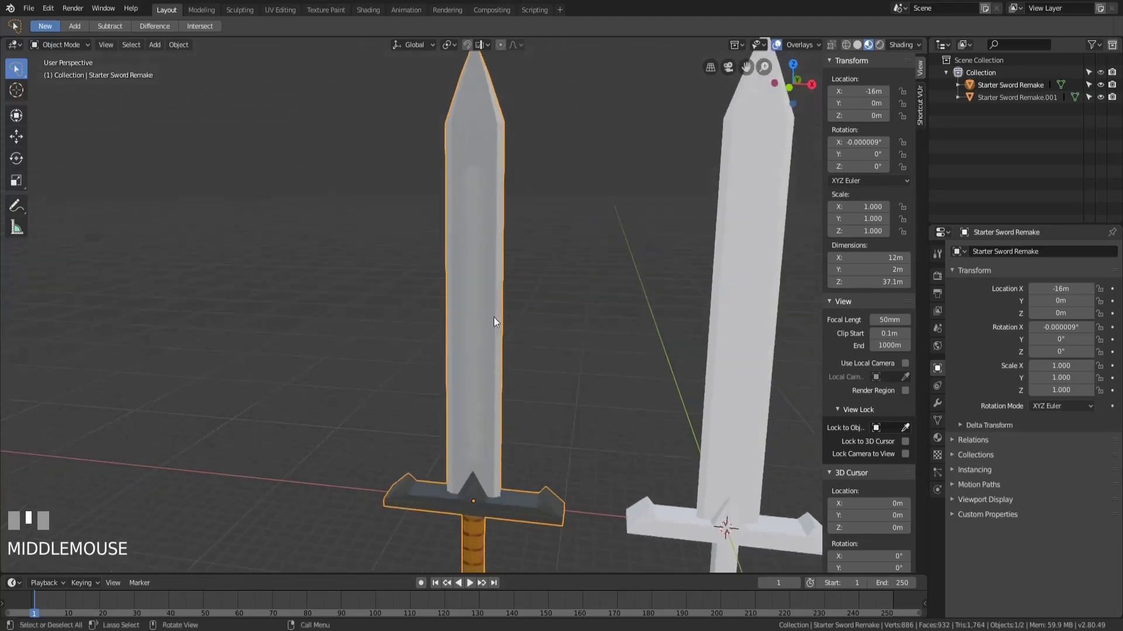
{"action": "middle_click_drag", "start_coordinate": [645, 402], "coordinate": [573, 301], "text": "shift"}
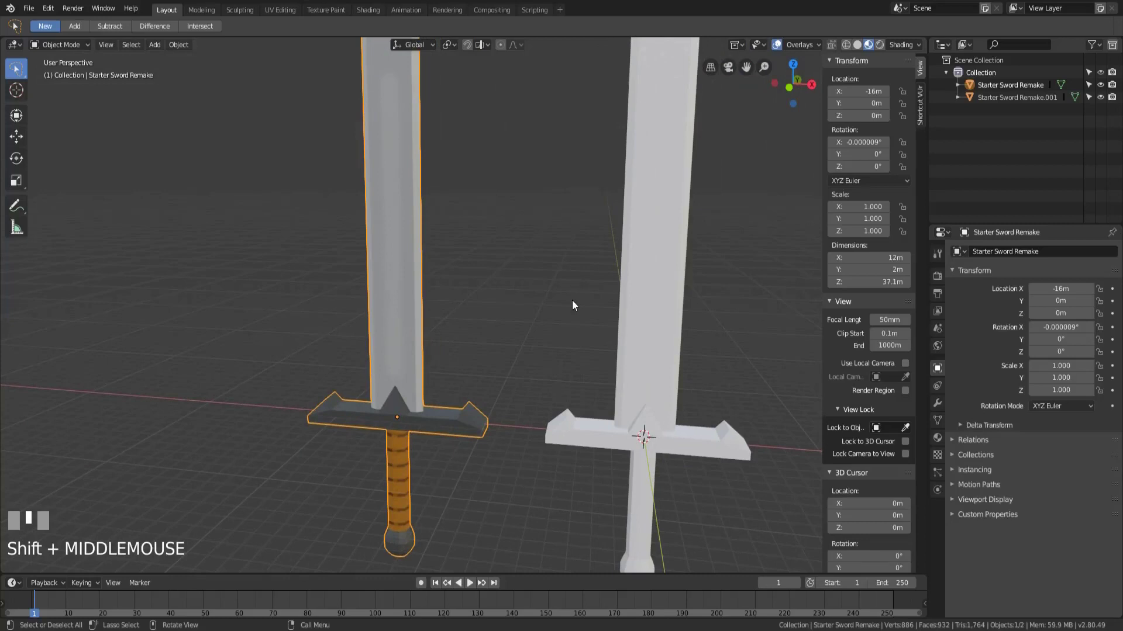
{"action": "middle_click_drag", "start_coordinate": [560, 319], "coordinate": [503, 388]}
Open the untextured sword in the UV Editing workspace and enable UV sync selection
{"action": "left_click", "coordinate": [539, 374]}
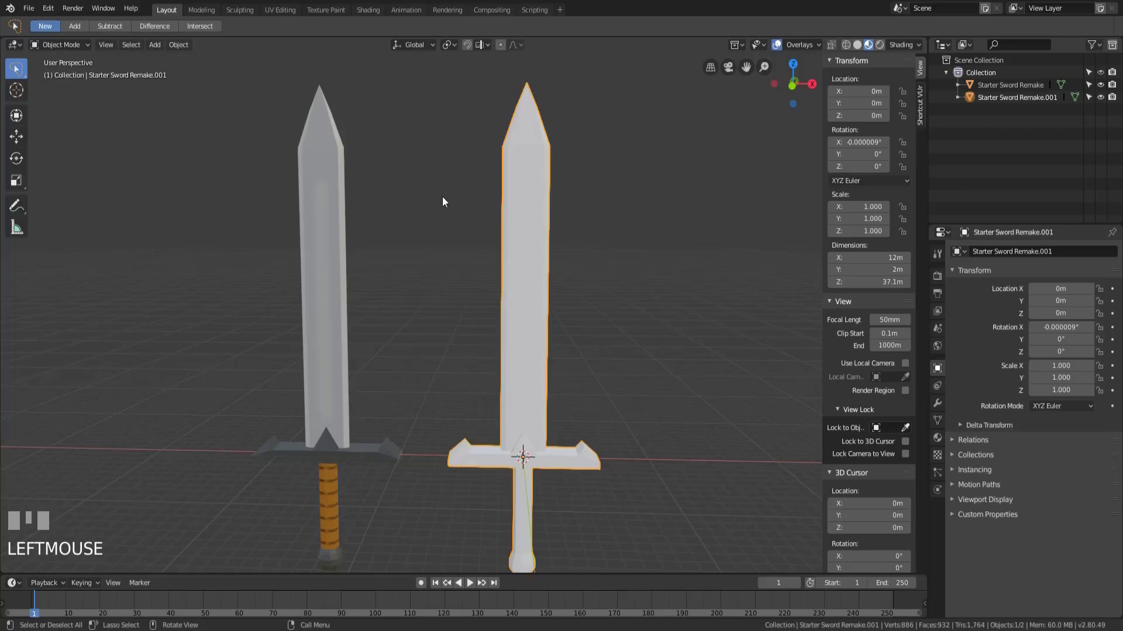
{"action": "left_click", "coordinate": [280, 9]}
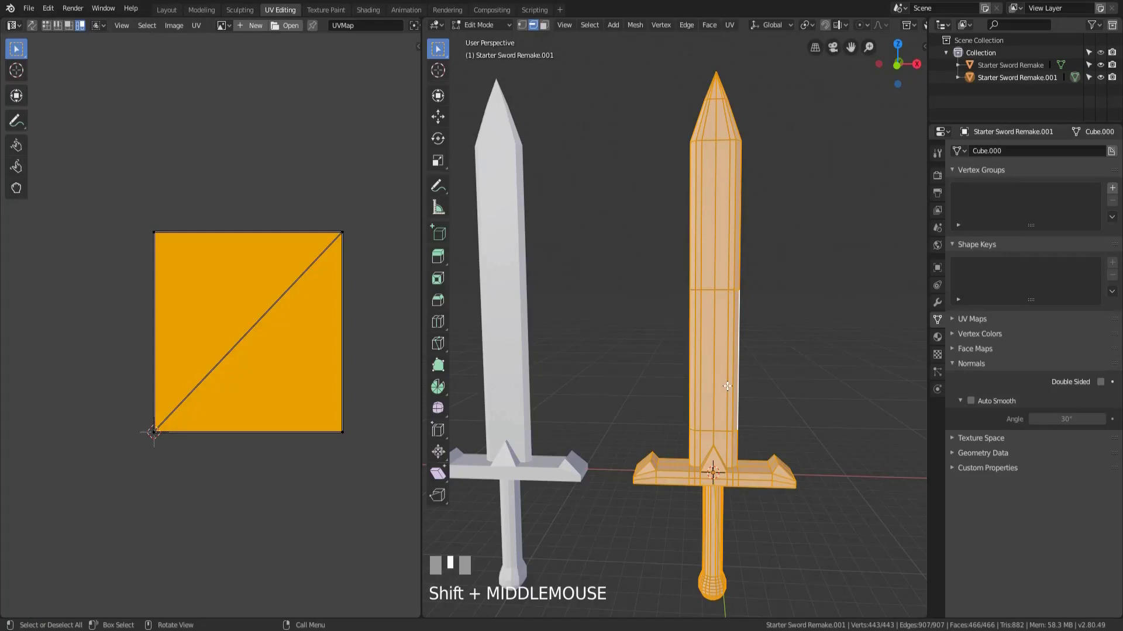
{"action": "left_click", "coordinate": [32, 29]}
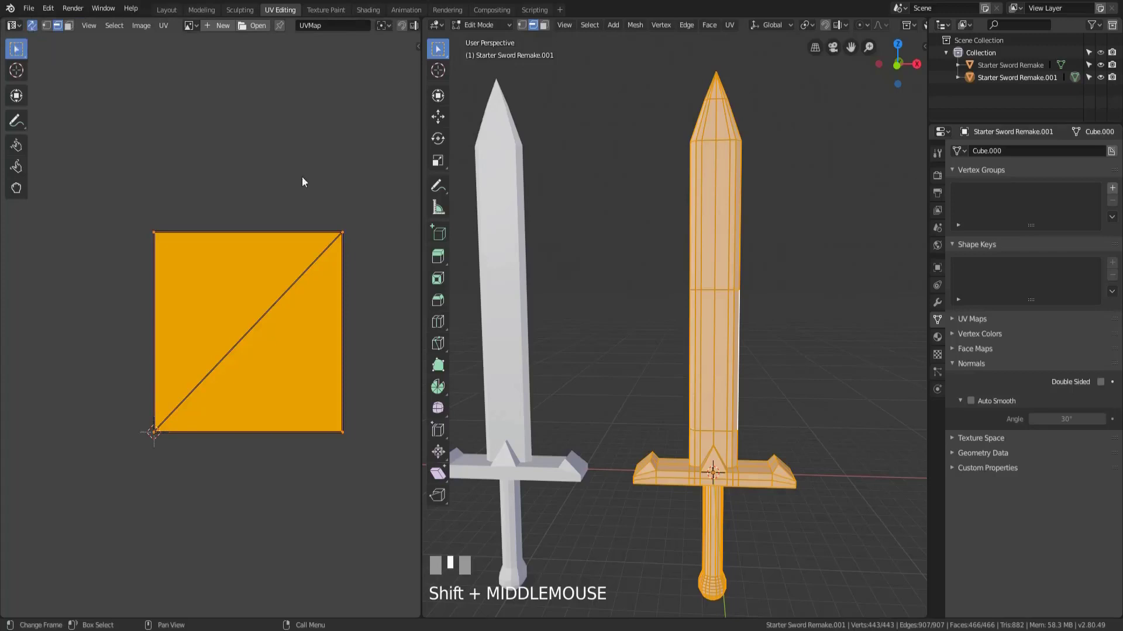
Mark the front edge loop where the blade meets the guard as a seam
{"action": "scroll", "coordinate": [701, 410], "scroll_direction": "up", "scroll_amount": 3}
{"action": "middle_click_drag", "start_coordinate": [720, 479], "coordinate": [682, 376], "text": "shift"}
{"action": "scroll", "coordinate": [665, 326], "scroll_direction": "up", "scroll_amount": 2}
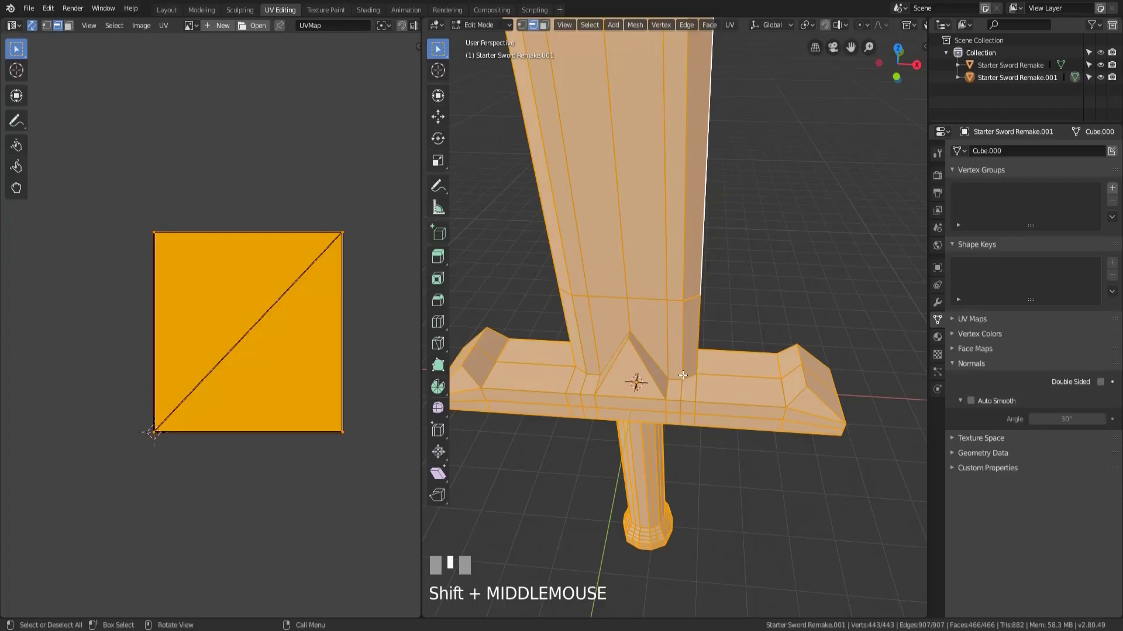
{"action": "scroll", "coordinate": [696, 383], "scroll_direction": "up", "scroll_amount": 2}
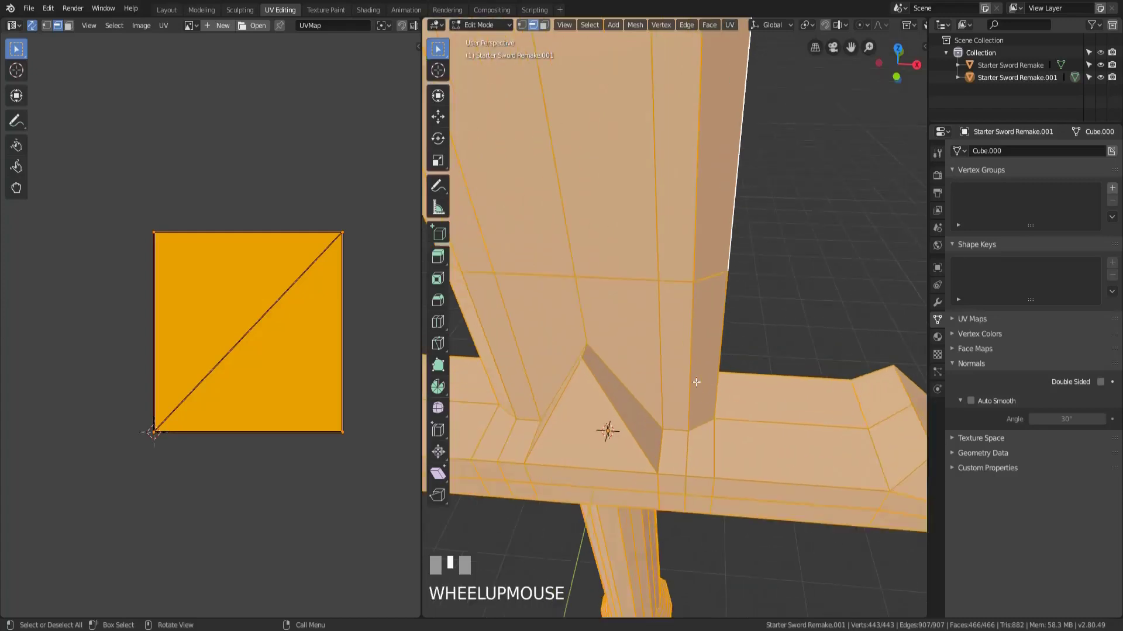
{"action": "left_click", "coordinate": [698, 428], "text": "alt"}
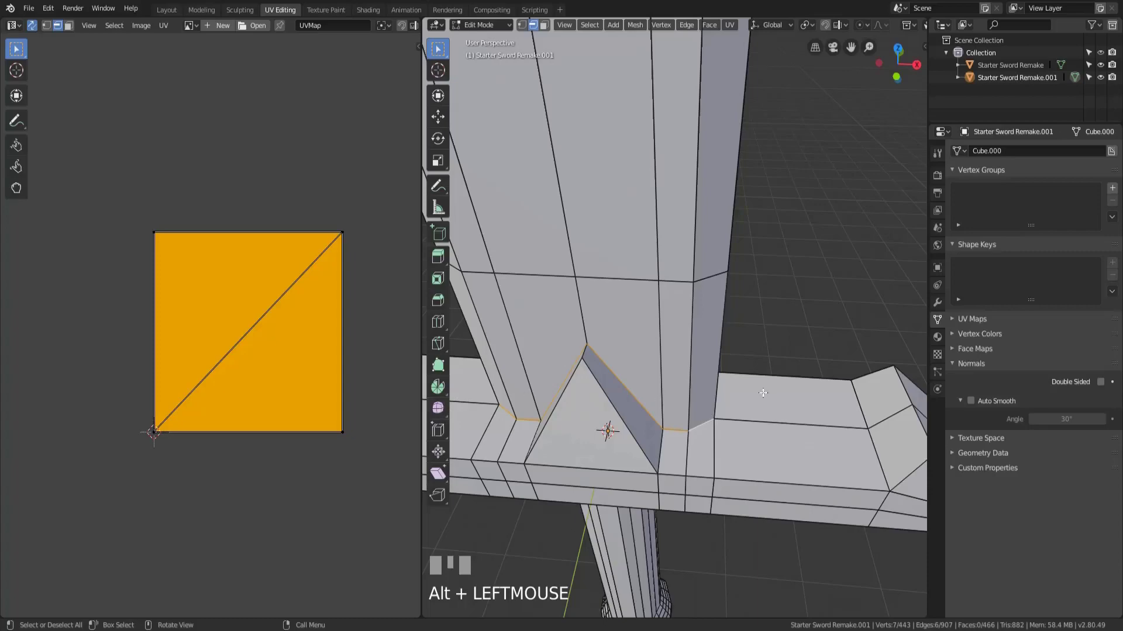
{"action": "middle_click_drag", "start_coordinate": [763, 393], "coordinate": [655, 431]}
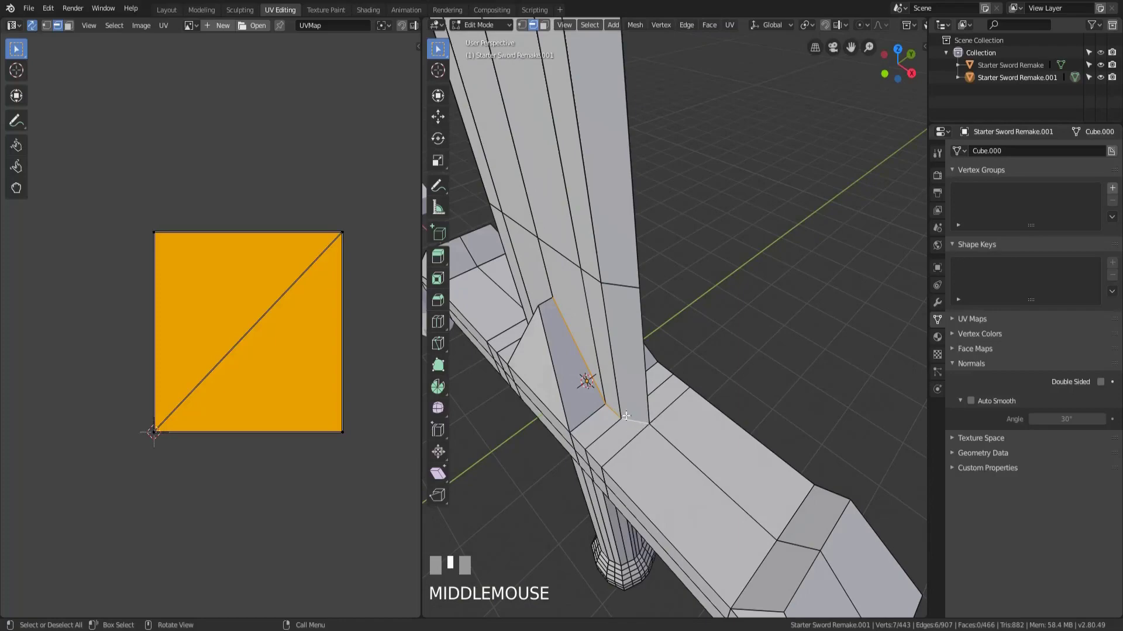
{"action": "middle_click_drag", "start_coordinate": [680, 427], "coordinate": [665, 392]}
{"action": "right_click", "coordinate": [666, 391]}
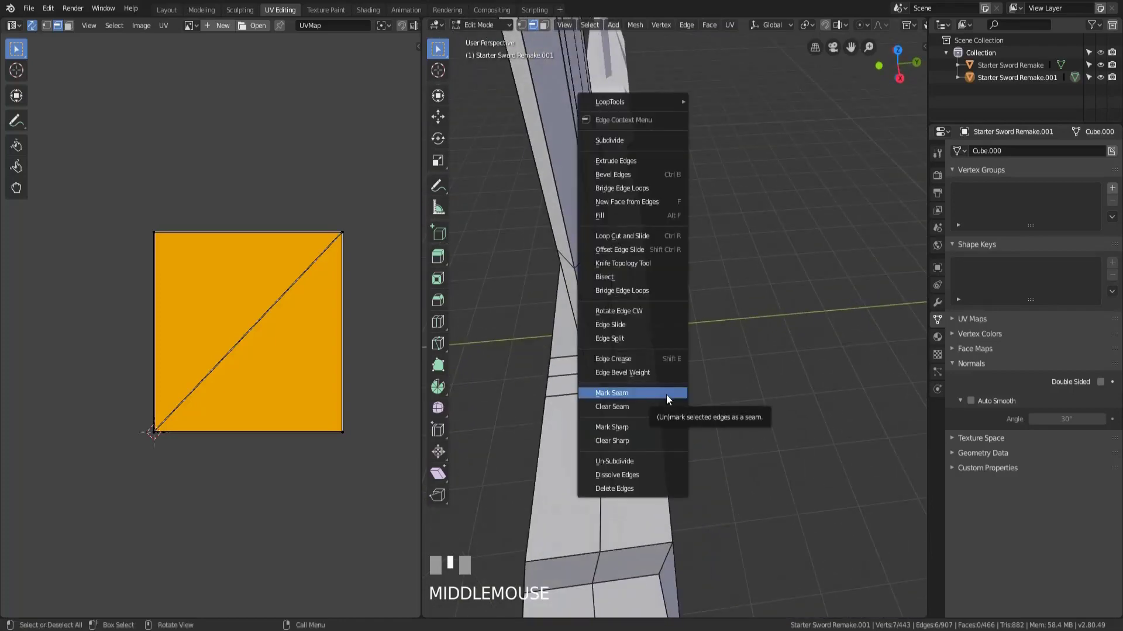
{"action": "left_click", "coordinate": [667, 395]}
Mark the remaining edge loop around the blade's base as a seam
{"action": "left_click", "coordinate": [655, 377], "text": "alt"}
{"action": "middle_click_drag", "start_coordinate": [655, 377], "coordinate": [706, 372]}
{"action": "right_click", "coordinate": [736, 332]}
{"action": "left_click", "coordinate": [736, 332]}
Unwrap the entire sword mesh using the seams around the blade's base
{"action": "key", "text": "a"}
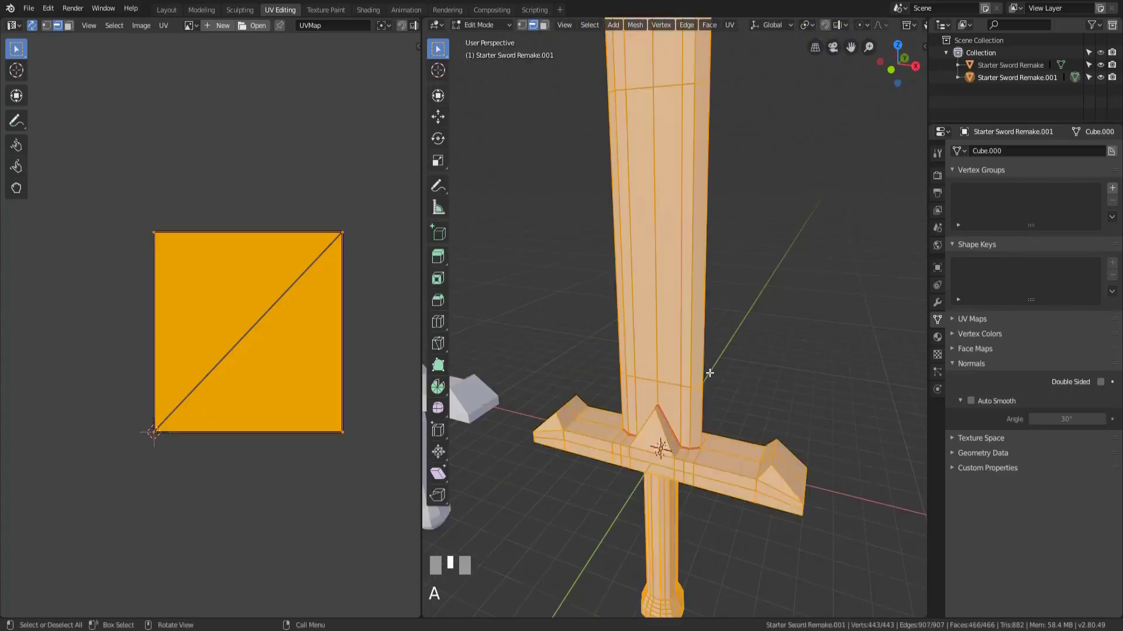
{"action": "key", "text": "u"}
{"action": "left_click", "coordinate": [705, 372]}
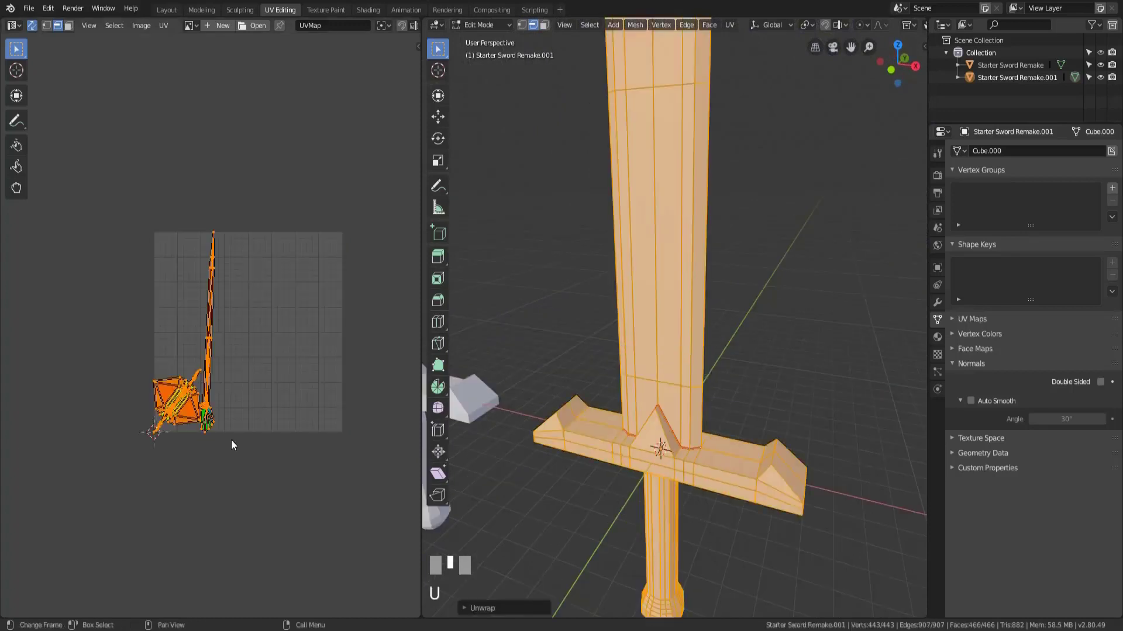
{"action": "scroll", "coordinate": [234, 444], "scroll_direction": "up", "scroll_amount": 3}
{"action": "middle_click_drag", "start_coordinate": [298, 326], "coordinate": [261, 292]}
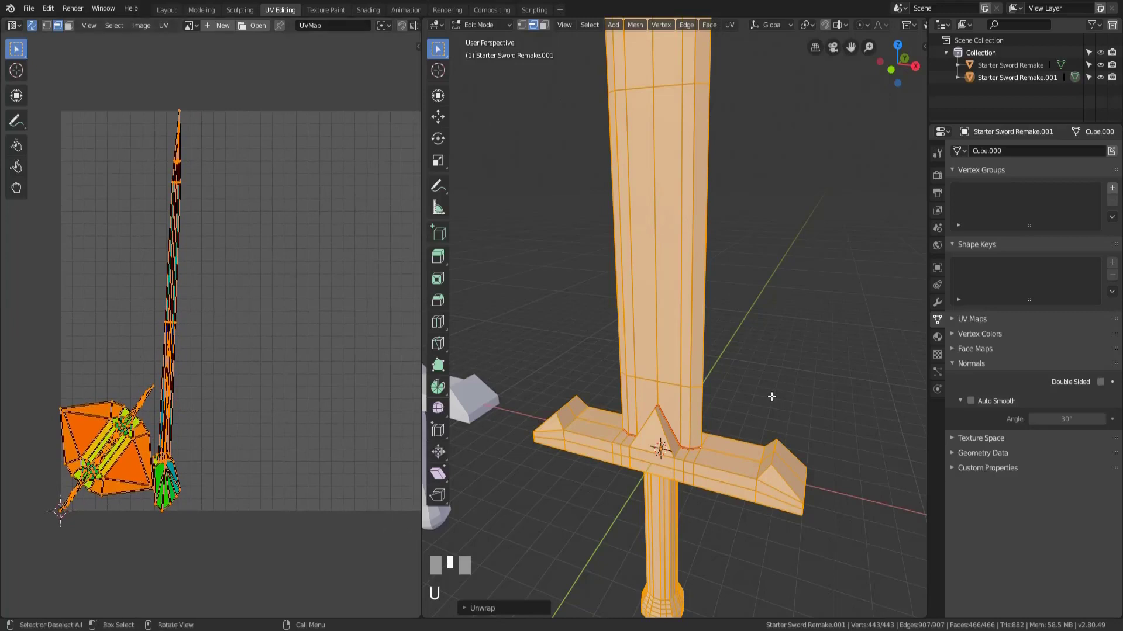
Widen the UV editor and check its stretch overlay type in the display options
{"action": "scroll", "coordinate": [585, 293], "scroll_direction": "down", "scroll_amount": 1}
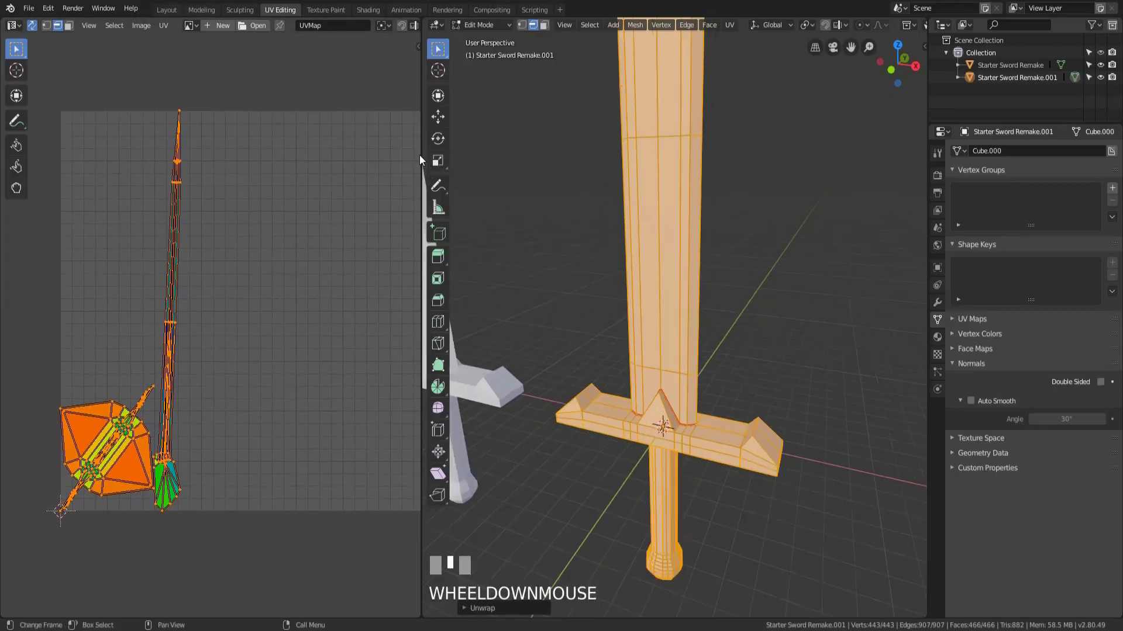
{"action": "left_click_drag", "start_coordinate": [421, 155], "coordinate": [538, 34]}
{"action": "left_click", "coordinate": [533, 25]}
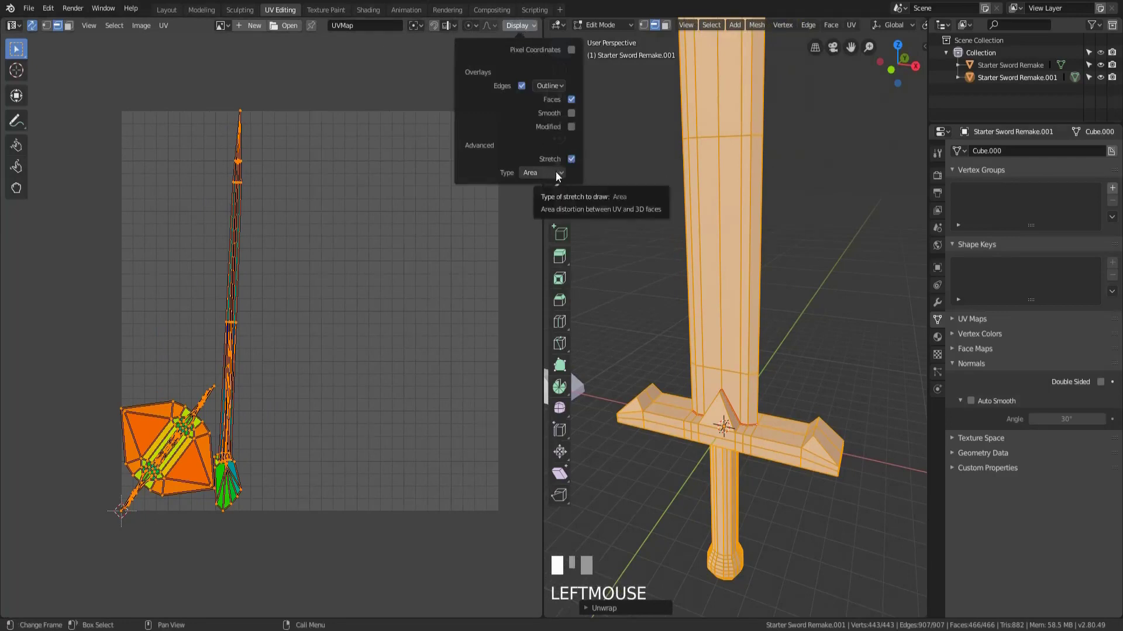
{"action": "left_click", "coordinate": [520, 27]}
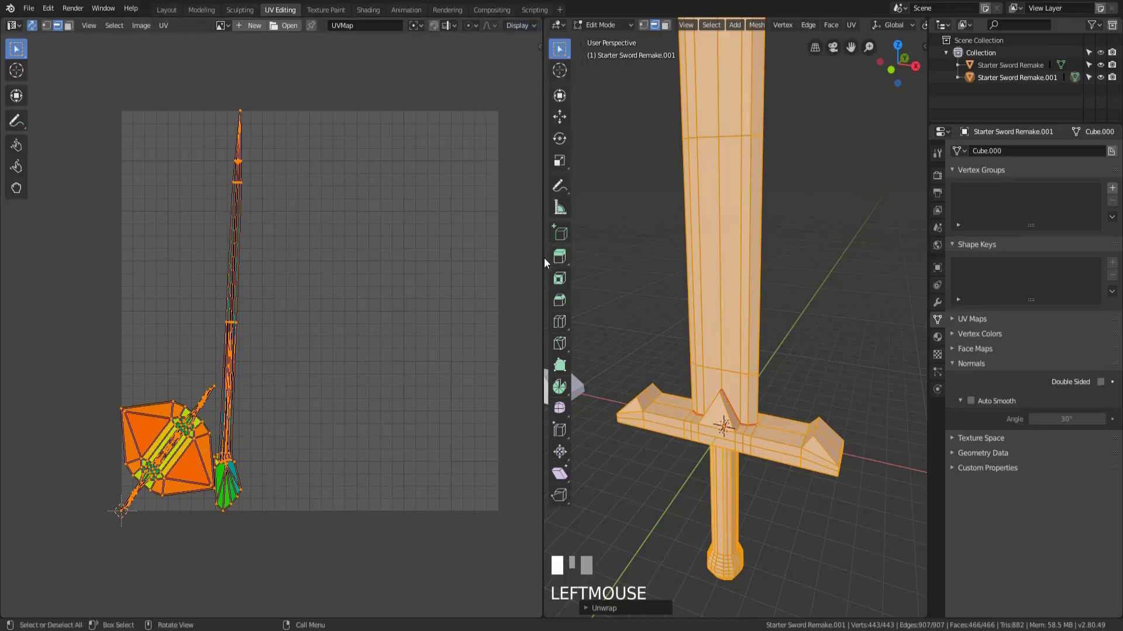
Hide the Starter Sword Remake object and narrow the UV editor to enlarge the 3D view
{"action": "left_click_drag", "start_coordinate": [544, 258], "coordinate": [466, 262]}
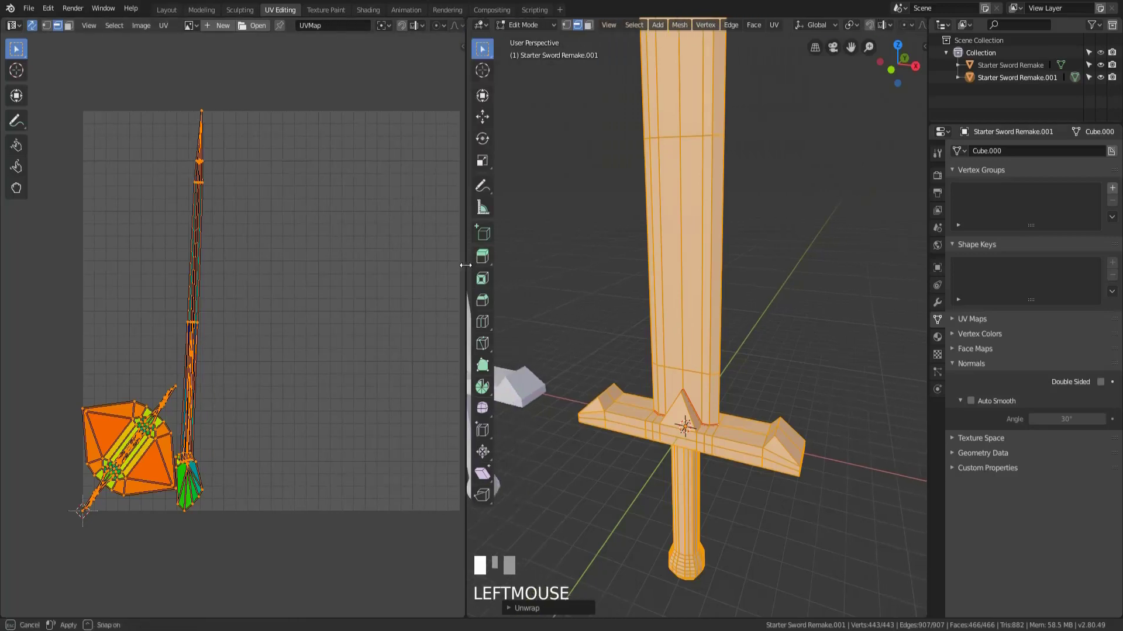
{"action": "middle_click_drag", "start_coordinate": [445, 276], "coordinate": [391, 275]}
{"action": "left_click", "coordinate": [1101, 64]}
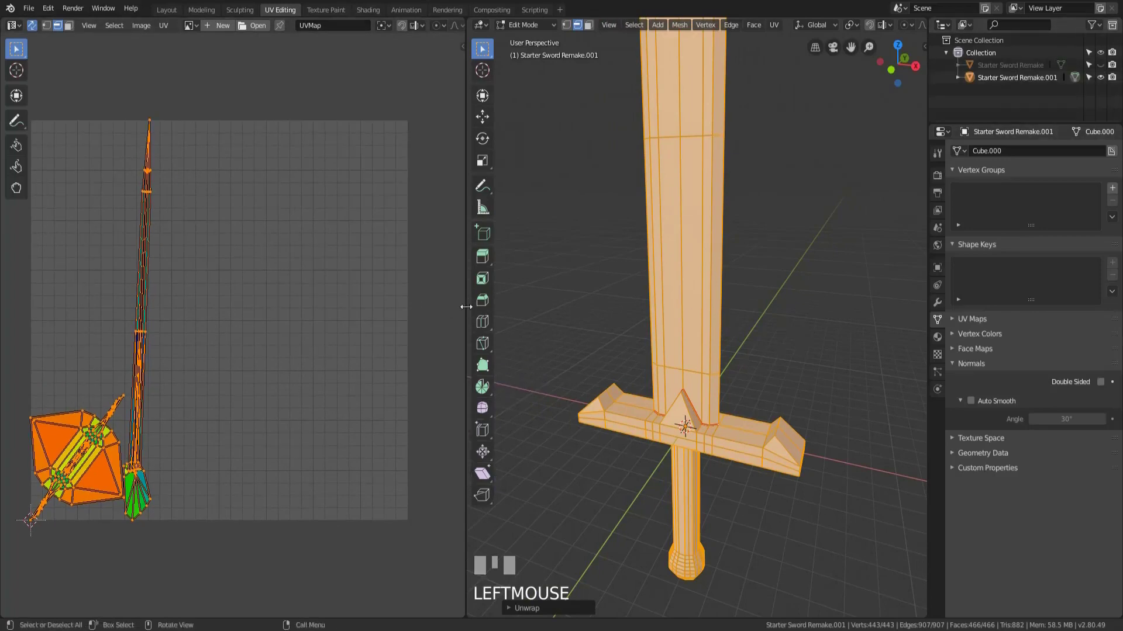
{"action": "left_click_drag", "start_coordinate": [466, 307], "coordinate": [410, 311]}
Mark the edge loops running along both narrow sides of the blade as seams
{"action": "middle_click_drag", "start_coordinate": [585, 351], "coordinate": [678, 374]}
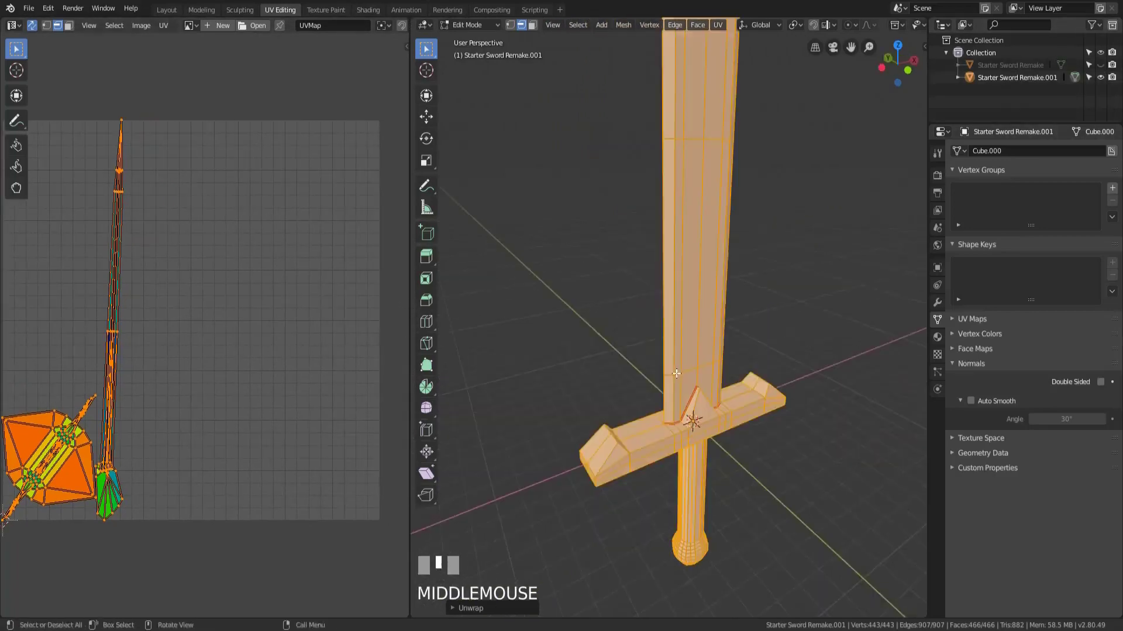
{"action": "scroll", "coordinate": [657, 412], "scroll_direction": "up", "scroll_amount": 3}
{"action": "left_click", "coordinate": [661, 436], "text": "alt"}
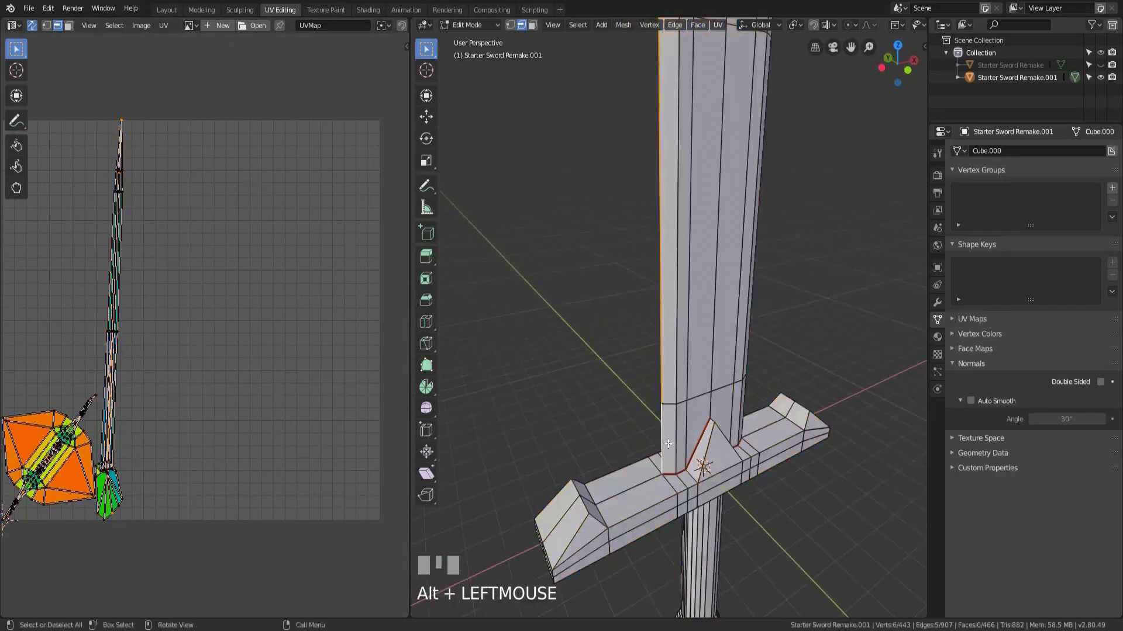
{"action": "middle_click_drag", "start_coordinate": [673, 444], "coordinate": [523, 344]}
{"action": "scroll", "coordinate": [688, 362], "scroll_direction": "down", "scroll_amount": 4}
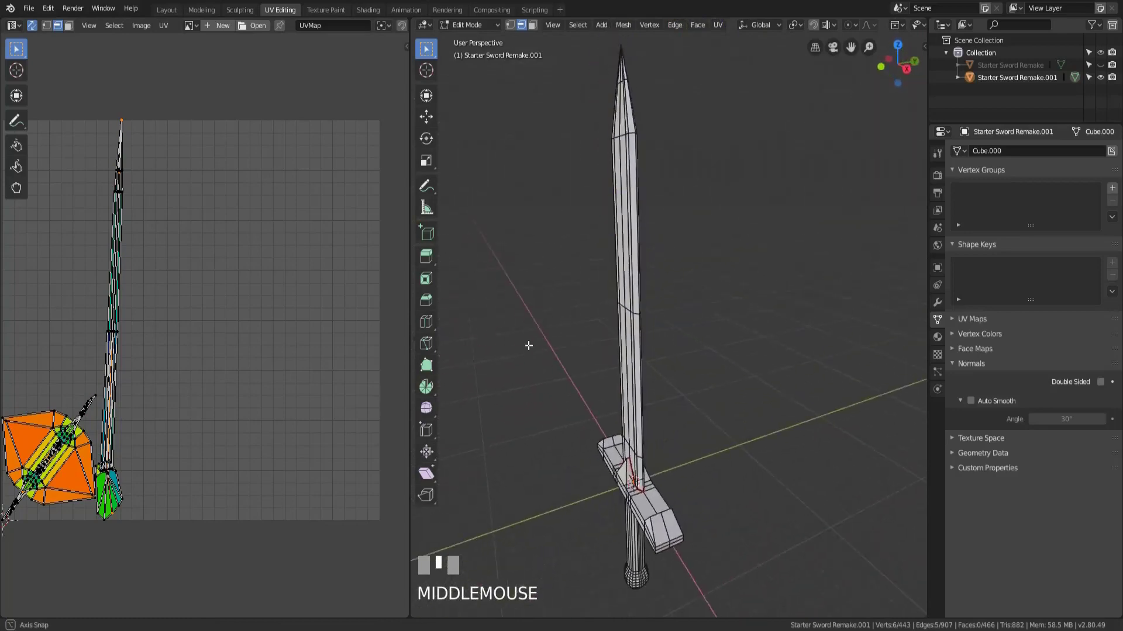
{"action": "scroll", "coordinate": [647, 466], "scroll_direction": "up", "scroll_amount": 3}
{"action": "middle_click_drag", "start_coordinate": [647, 466], "coordinate": [653, 388], "text": "shift"}
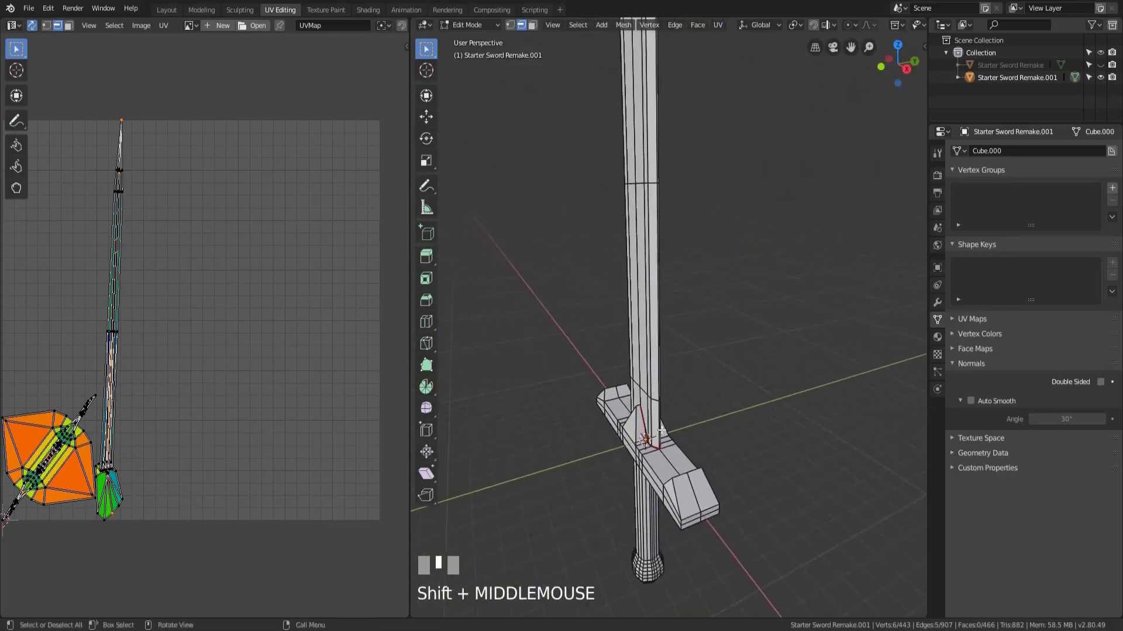
{"action": "scroll", "coordinate": [662, 431], "scroll_direction": "up", "scroll_amount": 3}
{"action": "left_click", "coordinate": [652, 474], "text": "alt+shift"}
{"action": "middle_click_drag", "start_coordinate": [653, 474], "coordinate": [689, 374]}
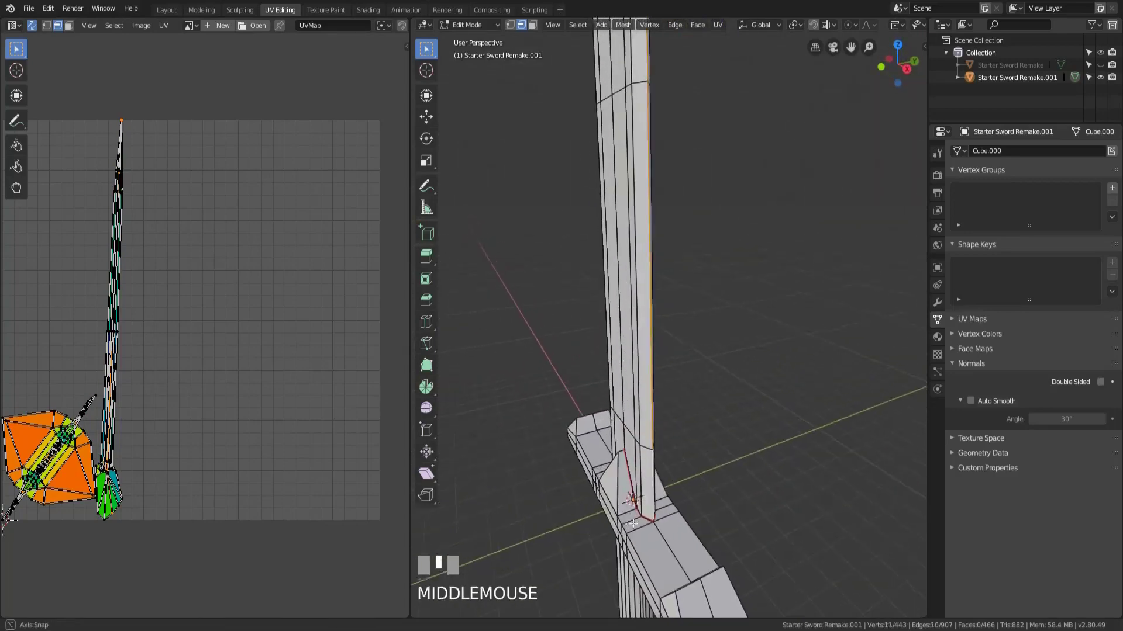
{"action": "scroll", "coordinate": [689, 374], "scroll_direction": "down", "scroll_amount": 4}
{"action": "right_click", "coordinate": [691, 377]}
{"action": "right_click", "coordinate": [691, 375]}
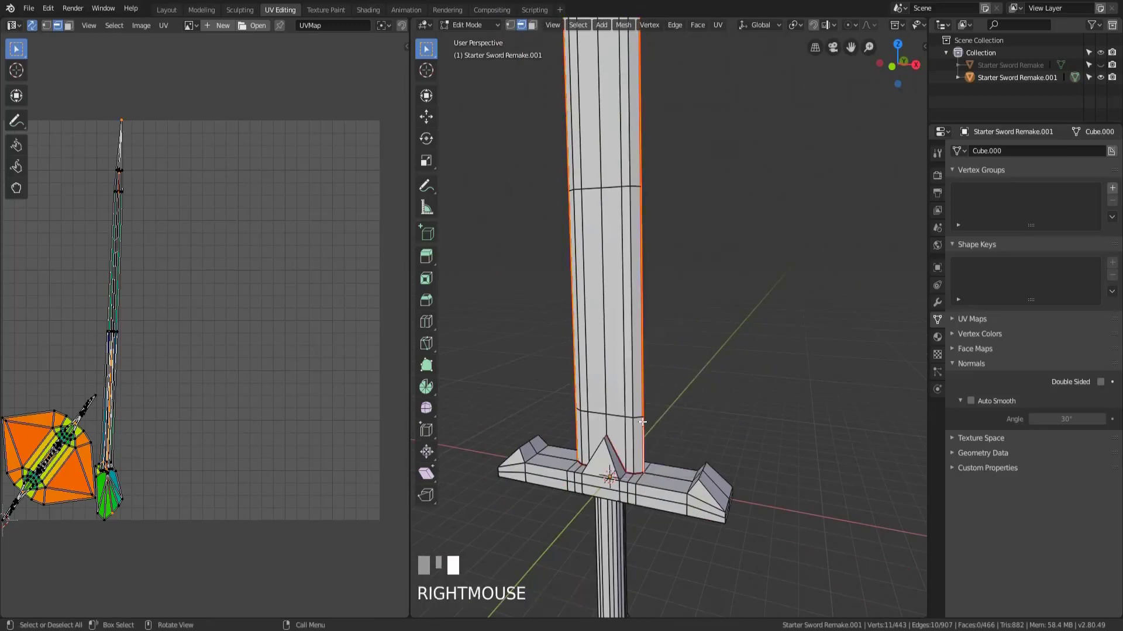
Unwrap the whole sword again with the seams along the blade's sides
{"action": "key", "text": "a"}
{"action": "key", "text": "u"}
{"action": "left_click", "coordinate": [749, 370]}
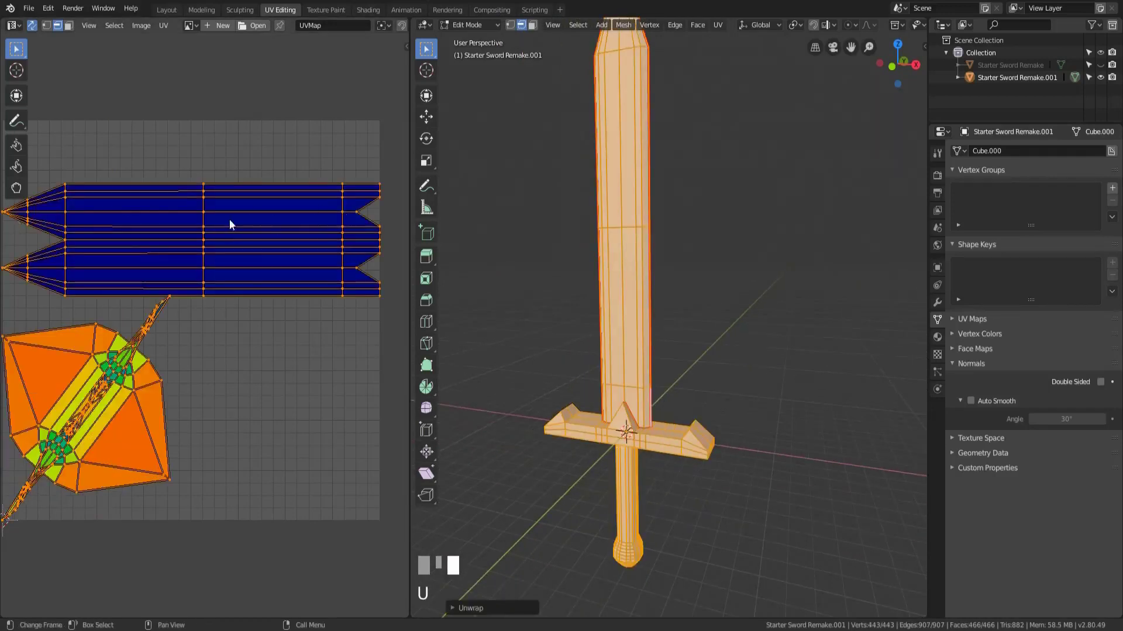
Examine the unwrapped blade islands and the stretching of the remaining guard and handle UVs
{"action": "scroll", "coordinate": [80, 270], "scroll_direction": "up", "scroll_amount": 2}
{"action": "scroll", "coordinate": [240, 199], "scroll_direction": "down", "scroll_amount": 2}
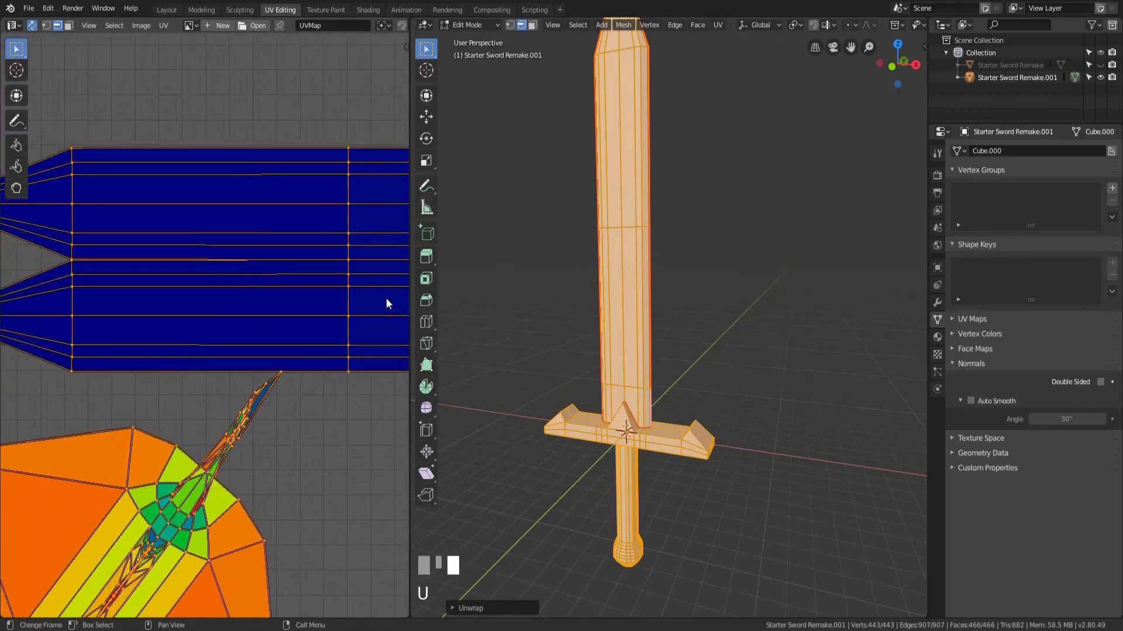
{"action": "scroll", "coordinate": [89, 282], "scroll_direction": "up", "scroll_amount": 5}
{"action": "scroll", "coordinate": [251, 363], "scroll_direction": "down", "scroll_amount": 3}
{"action": "scroll", "coordinate": [211, 376], "scroll_direction": "up", "scroll_amount": 3}
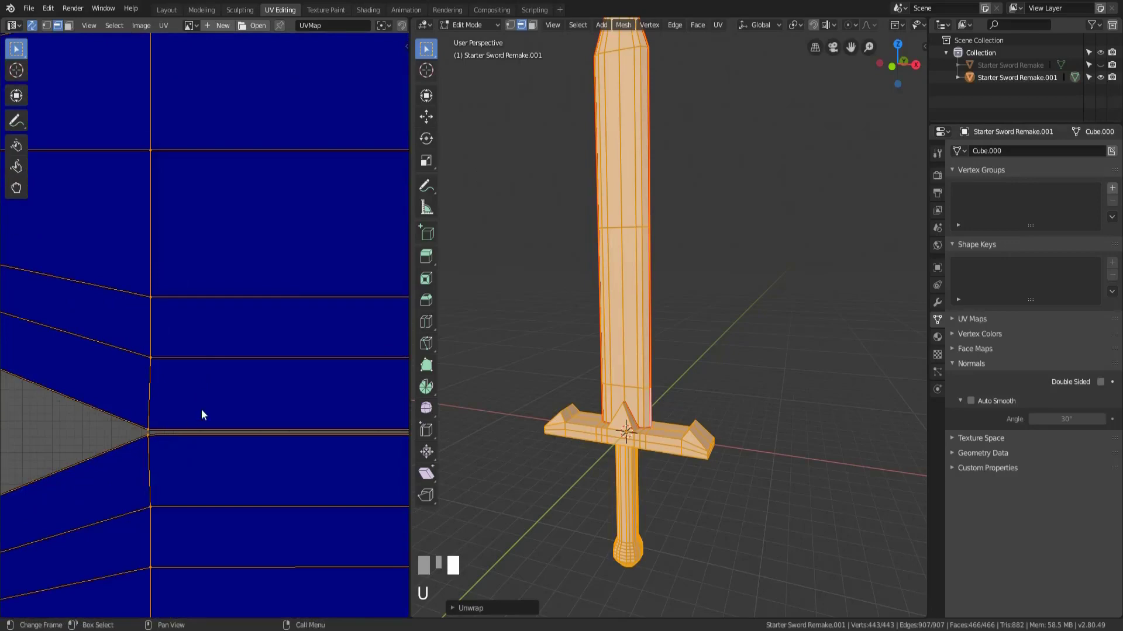
{"action": "scroll", "coordinate": [203, 413], "scroll_direction": "down", "scroll_amount": 6}
{"action": "scroll", "coordinate": [290, 418], "scroll_direction": "up", "scroll_amount": 1}
{"action": "scroll", "coordinate": [290, 418], "scroll_direction": "down", "scroll_amount": 4}
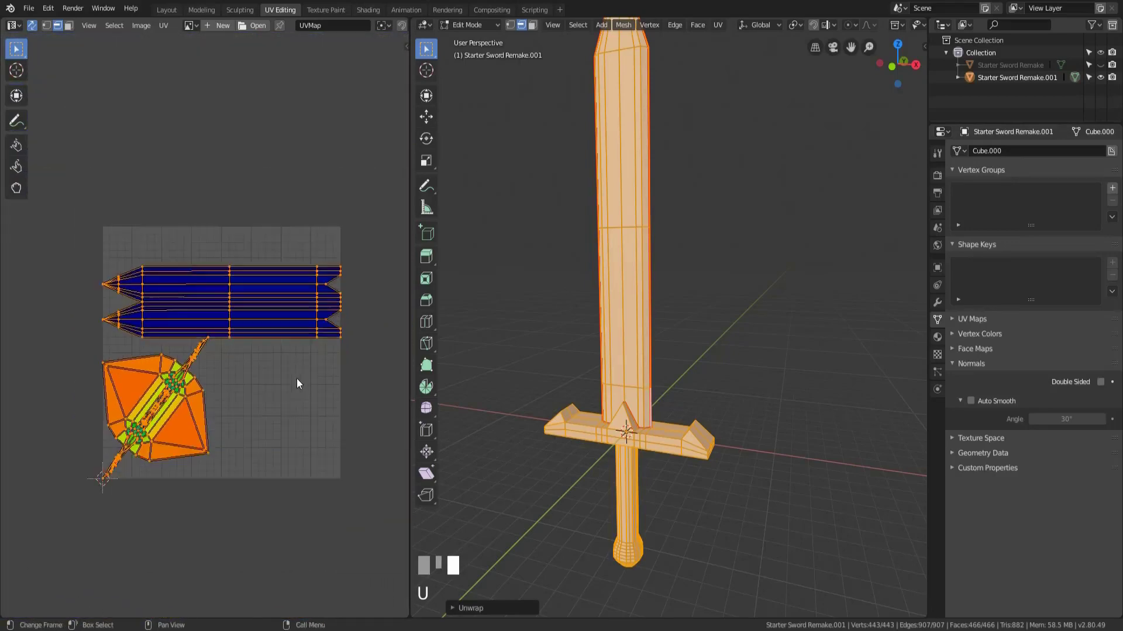
Mark the edge loop around the top of the handle, where it meets the guard, as a seam
{"action": "middle_click_drag", "start_coordinate": [643, 462], "coordinate": [645, 314]}
{"action": "scroll", "coordinate": [612, 466], "scroll_direction": "up", "scroll_amount": 2}
{"action": "scroll", "coordinate": [645, 314], "scroll_direction": "up", "scroll_amount": 2}
{"action": "middle_click_drag", "start_coordinate": [583, 490], "coordinate": [694, 307], "text": "shift"}
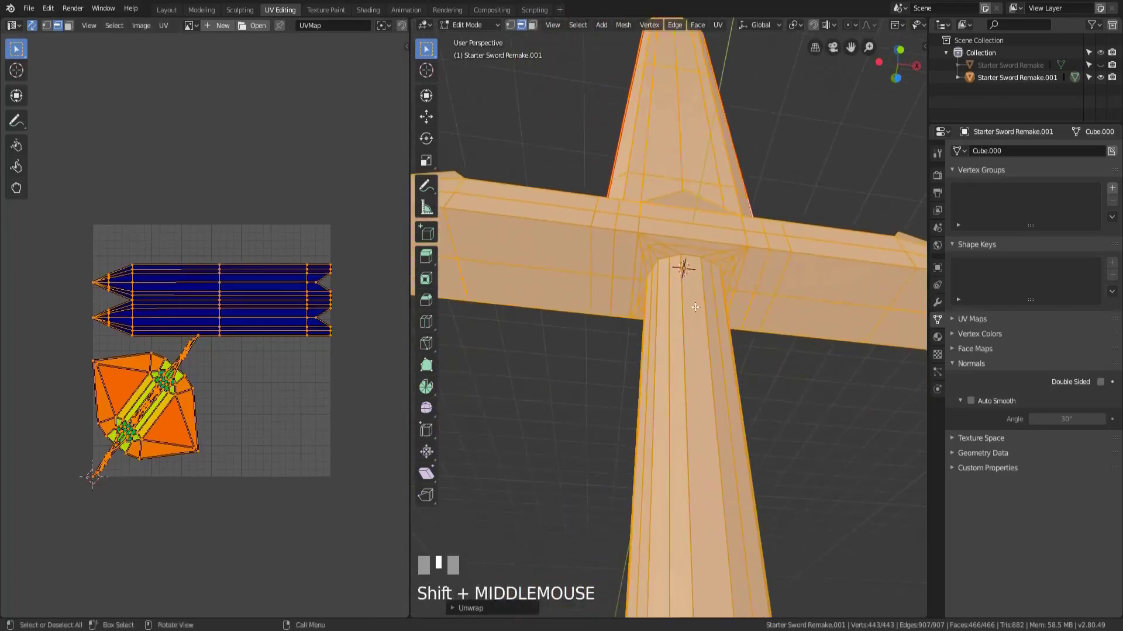
{"action": "left_click", "coordinate": [665, 259], "text": "alt"}
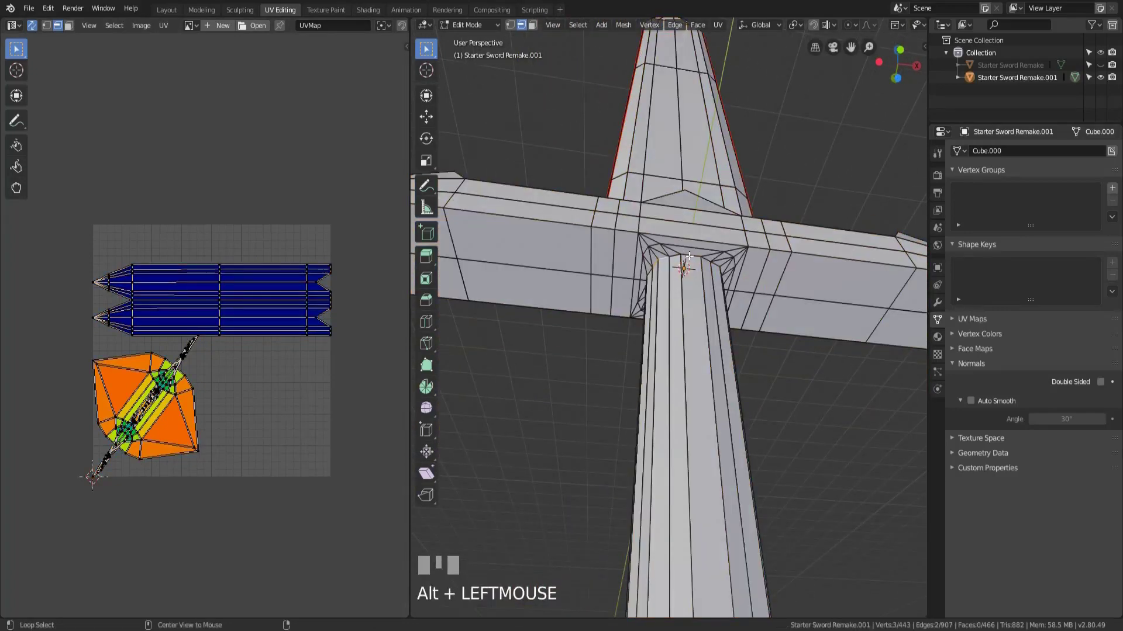
{"action": "middle_click_drag", "start_coordinate": [684, 256], "coordinate": [580, 364], "text": "alt"}
{"action": "left_click", "coordinate": [632, 288], "text": "alt+shift"}
{"action": "left_click", "coordinate": [641, 287], "text": "alt+shift"}
{"action": "left_click", "coordinate": [651, 330], "text": "alt+shift"}
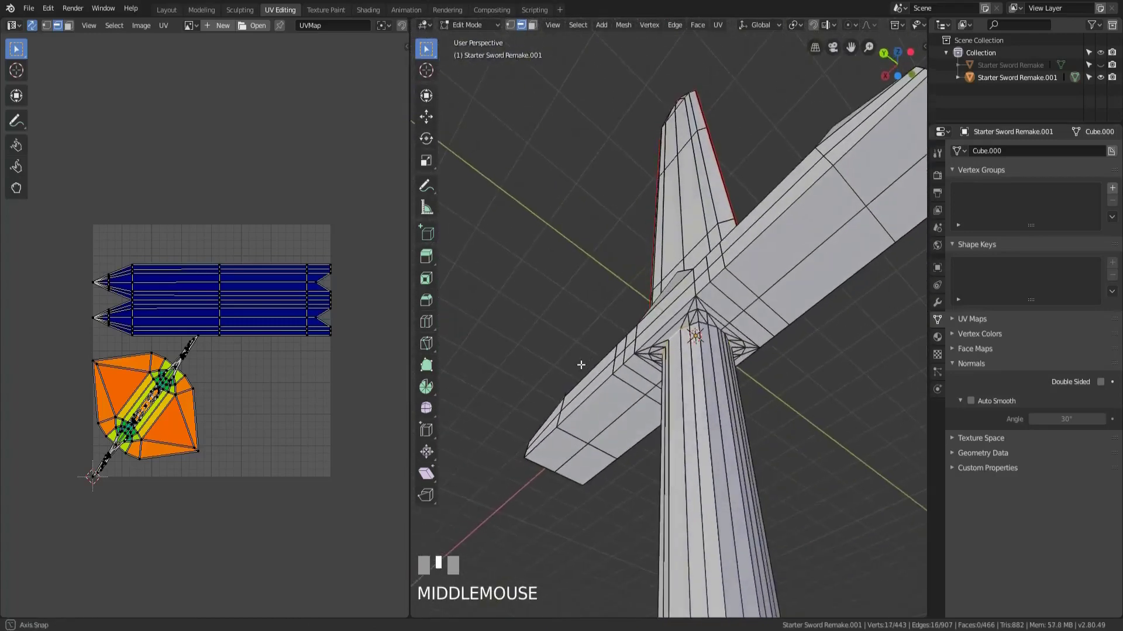
{"action": "left_click", "coordinate": [701, 323], "text": "ctrl"}
{"action": "middle_click_drag", "start_coordinate": [701, 323], "coordinate": [632, 405]}
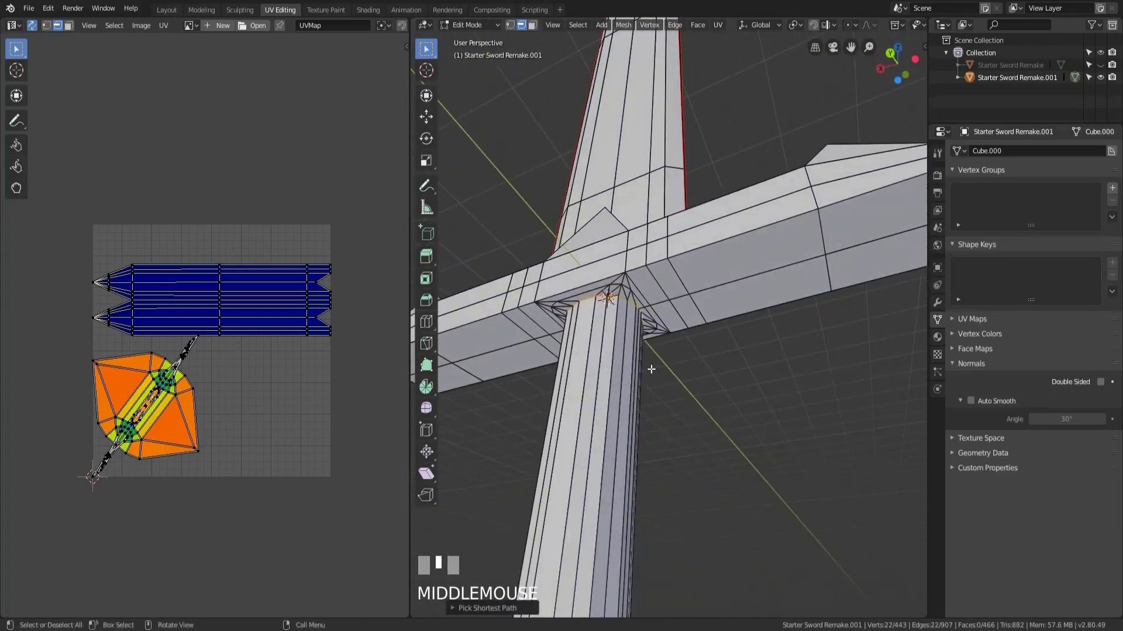
{"action": "middle_click_drag", "start_coordinate": [647, 345], "coordinate": [705, 356]}
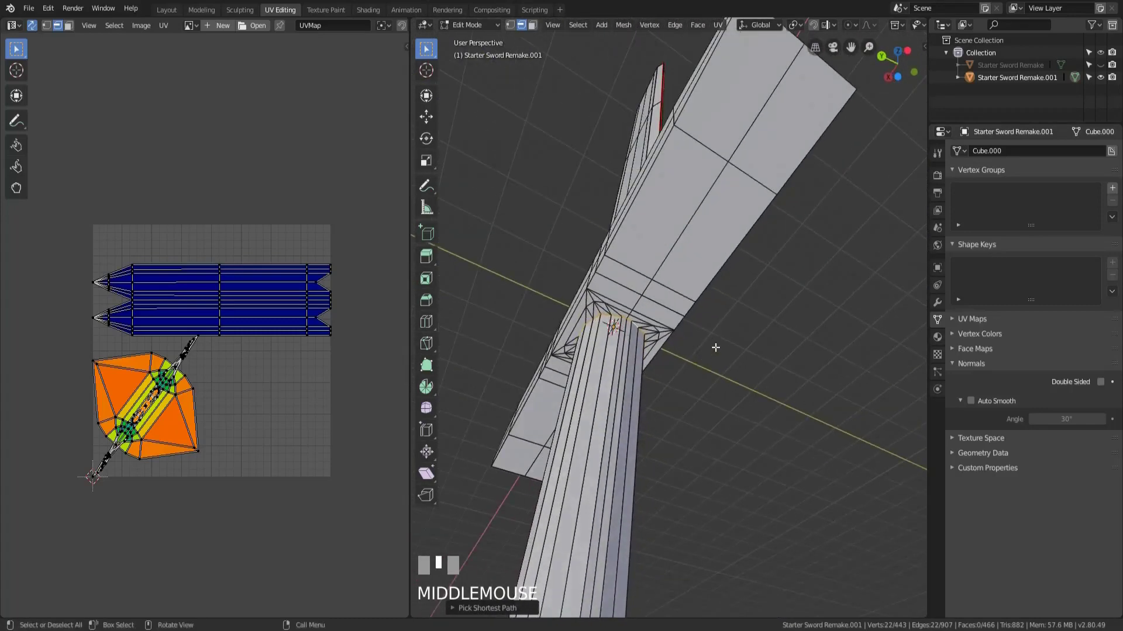
{"action": "right_click", "coordinate": [708, 351]}
{"action": "right_click", "coordinate": [708, 351]}
Mark the edge loop where the handle meets the pommel as a seam
{"action": "scroll", "coordinate": [659, 394], "scroll_direction": "down", "scroll_amount": 3}
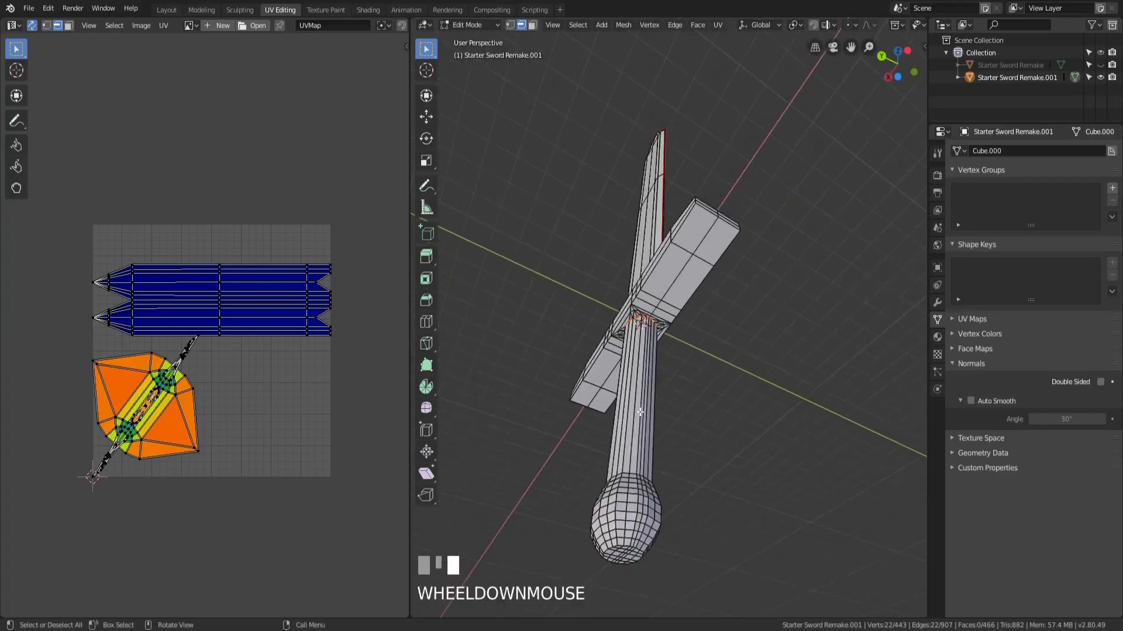
{"action": "middle_click_drag", "start_coordinate": [659, 393], "coordinate": [618, 375]}
{"action": "scroll", "coordinate": [653, 507], "scroll_direction": "up", "scroll_amount": 3}
{"action": "scroll", "coordinate": [678, 375], "scroll_direction": "up", "scroll_amount": 3}
{"action": "left_click", "coordinate": [679, 373], "text": "alt"}
{"action": "scroll", "coordinate": [803, 412], "scroll_direction": "down", "scroll_amount": 2}
{"action": "right_click", "coordinate": [730, 365]}
{"action": "left_click", "coordinate": [730, 365]}
Unwrap the whole sword again with the seams around both ends of the handle
{"action": "scroll", "coordinate": [618, 375], "scroll_direction": "down", "scroll_amount": 3}
{"action": "middle_click_drag", "start_coordinate": [664, 246], "coordinate": [666, 446], "text": "shift"}
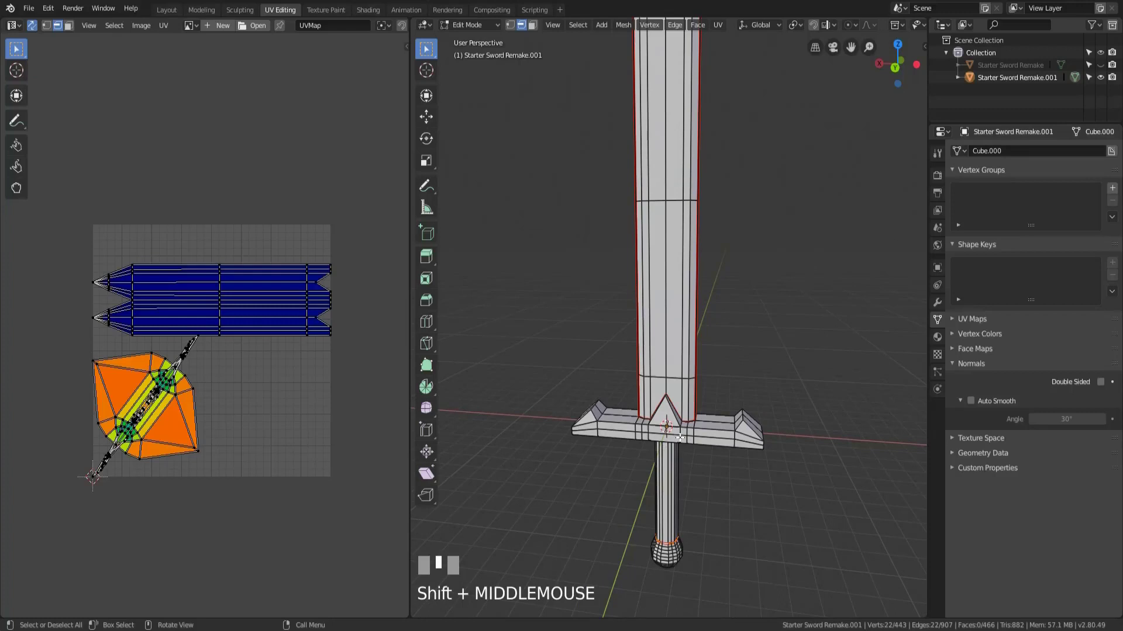
{"action": "scroll", "coordinate": [680, 433], "scroll_direction": "down", "scroll_amount": 3}
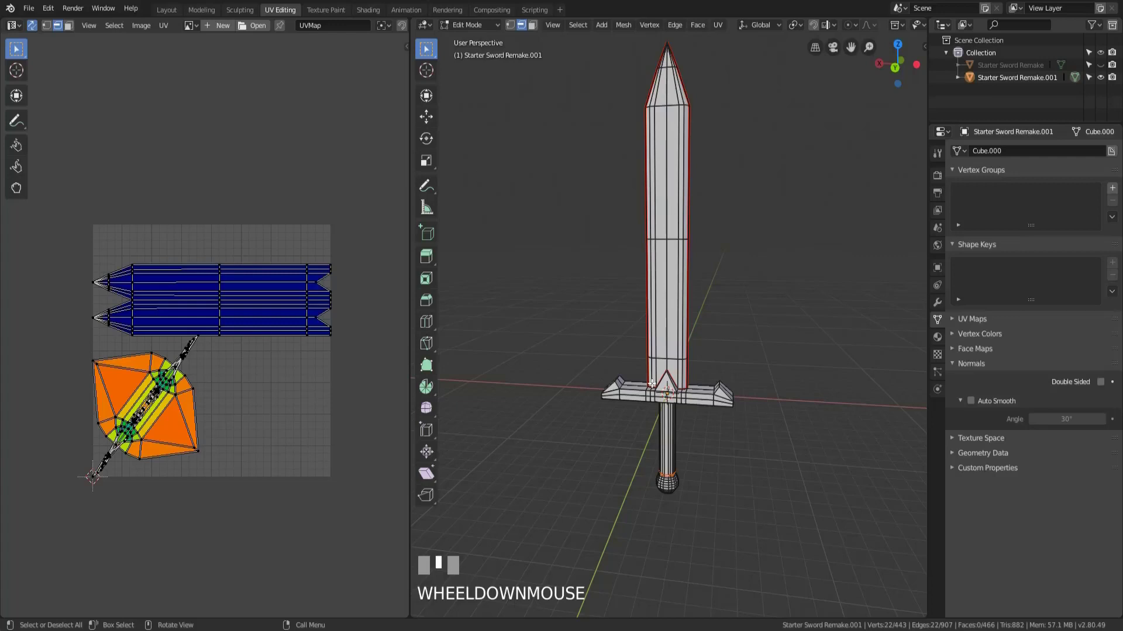
{"action": "middle_click_drag", "start_coordinate": [652, 384], "coordinate": [711, 479]}
{"action": "scroll", "coordinate": [710, 444], "scroll_direction": "up", "scroll_amount": 2}
{"action": "middle_click_drag", "start_coordinate": [711, 479], "coordinate": [709, 454], "text": "shift"}
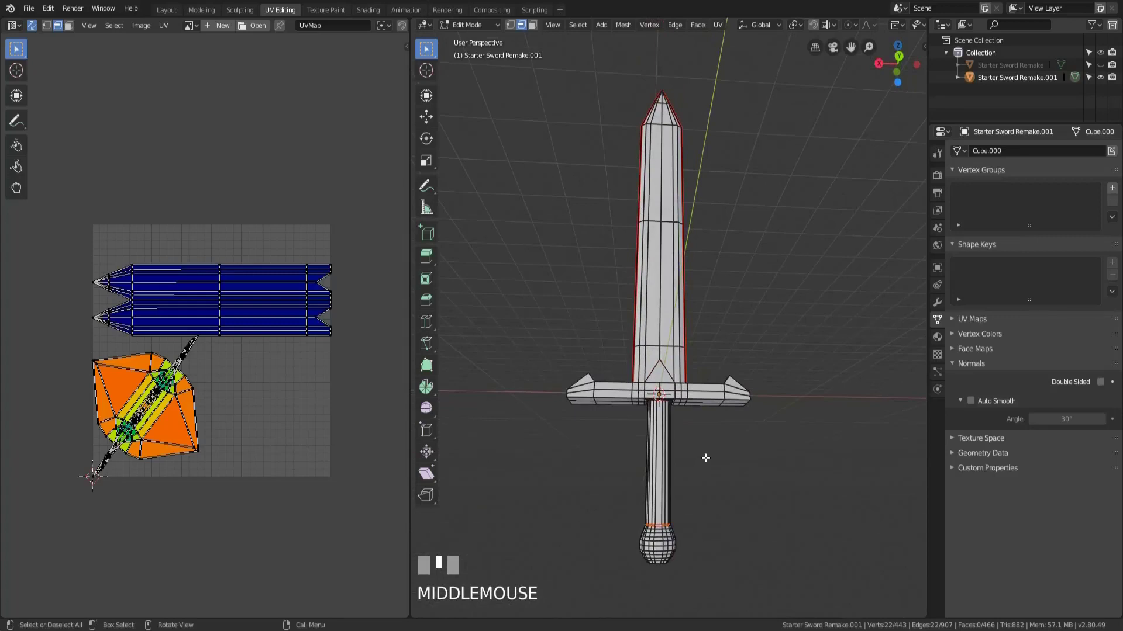
{"action": "key", "text": "a"}
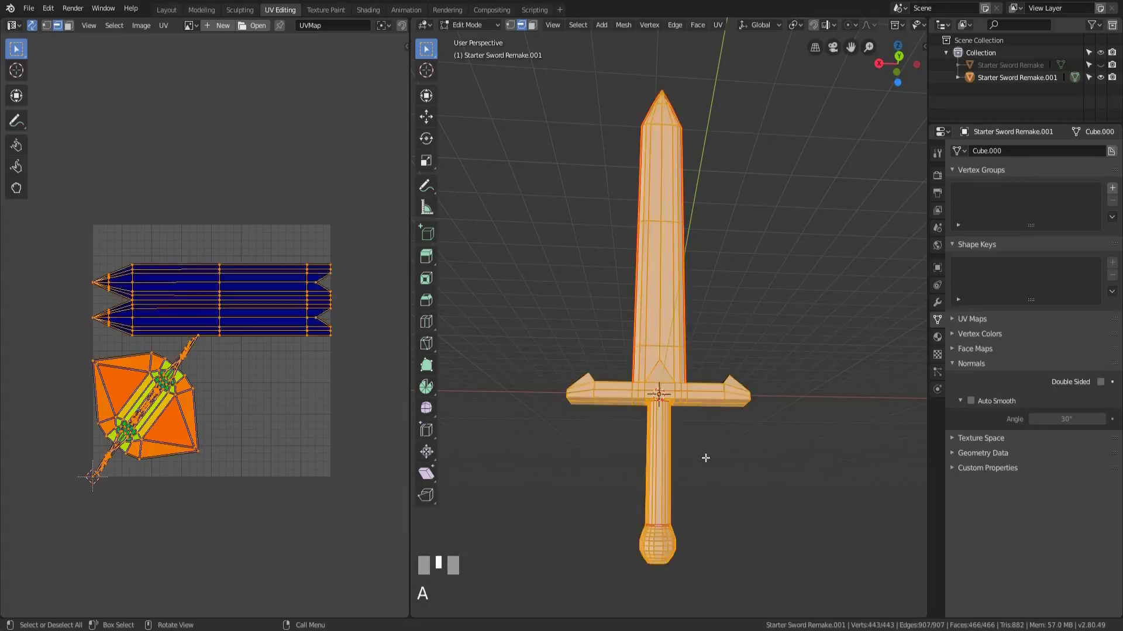
{"action": "key", "text": "u"}
{"action": "left_click", "coordinate": [714, 346]}
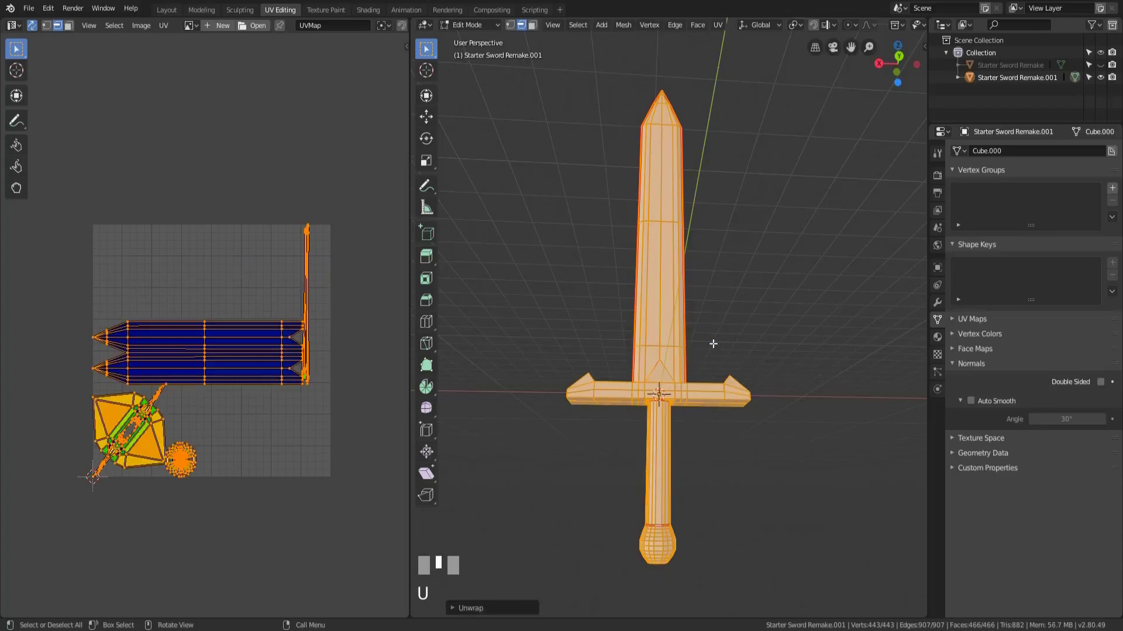
Examine the stretching of the separated handle, guard and pommel UV islands and compare them with the model
{"action": "middle_click_drag", "start_coordinate": [649, 341], "coordinate": [749, 344]}
{"action": "scroll", "coordinate": [135, 478], "scroll_direction": "up", "scroll_amount": 2}
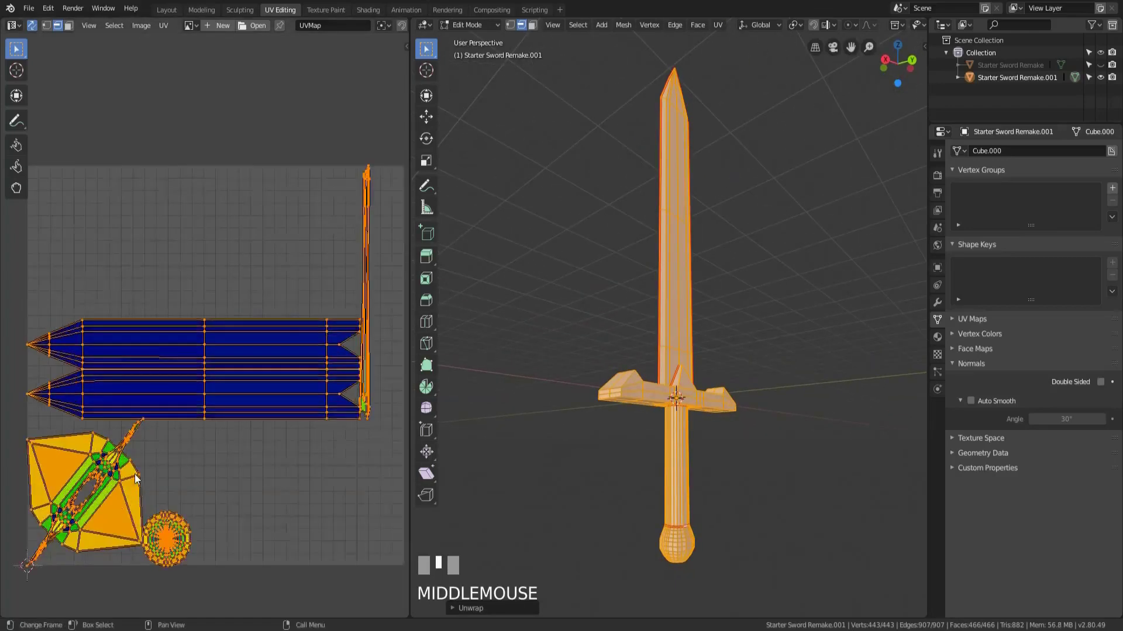
{"action": "scroll", "coordinate": [135, 479], "scroll_direction": "up", "scroll_amount": 2}
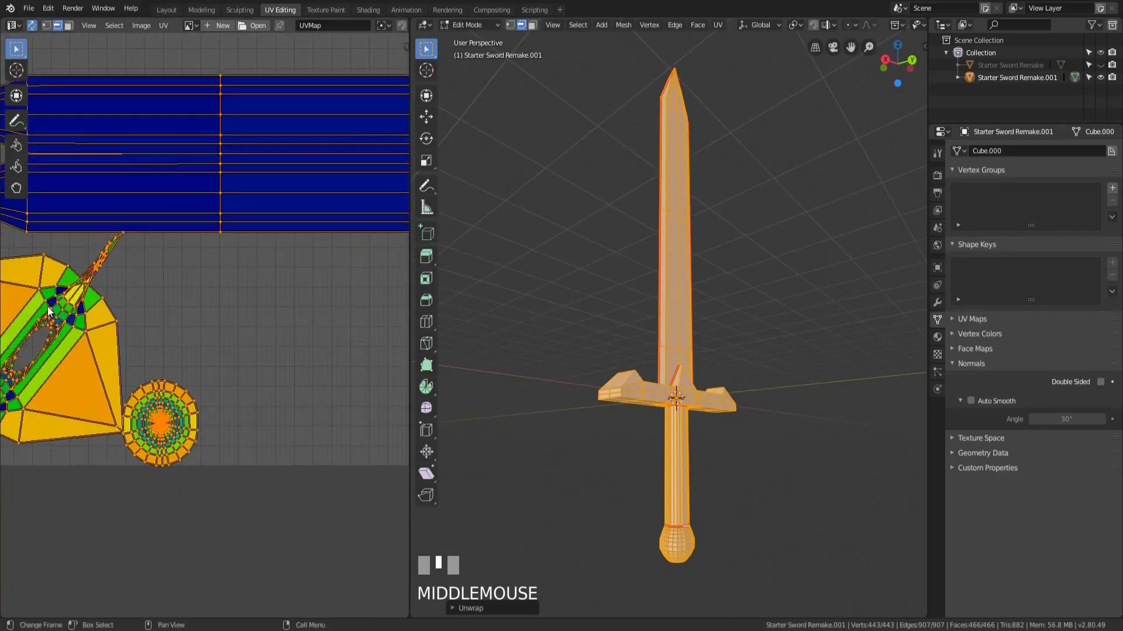
{"action": "scroll", "coordinate": [50, 311], "scroll_direction": "down", "scroll_amount": 3}
{"action": "scroll", "coordinate": [318, 293], "scroll_direction": "up", "scroll_amount": 3}
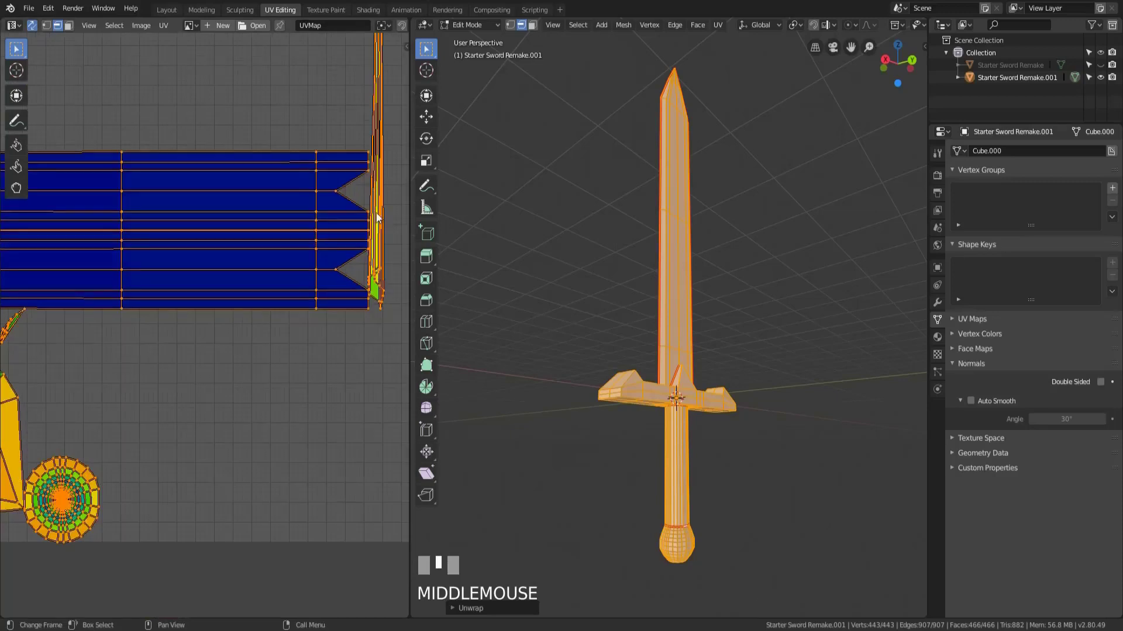
{"action": "left_click", "coordinate": [675, 377]}
{"action": "middle_click_drag", "start_coordinate": [636, 419], "coordinate": [698, 472]}
{"action": "key", "text": "KP_Decimal"}
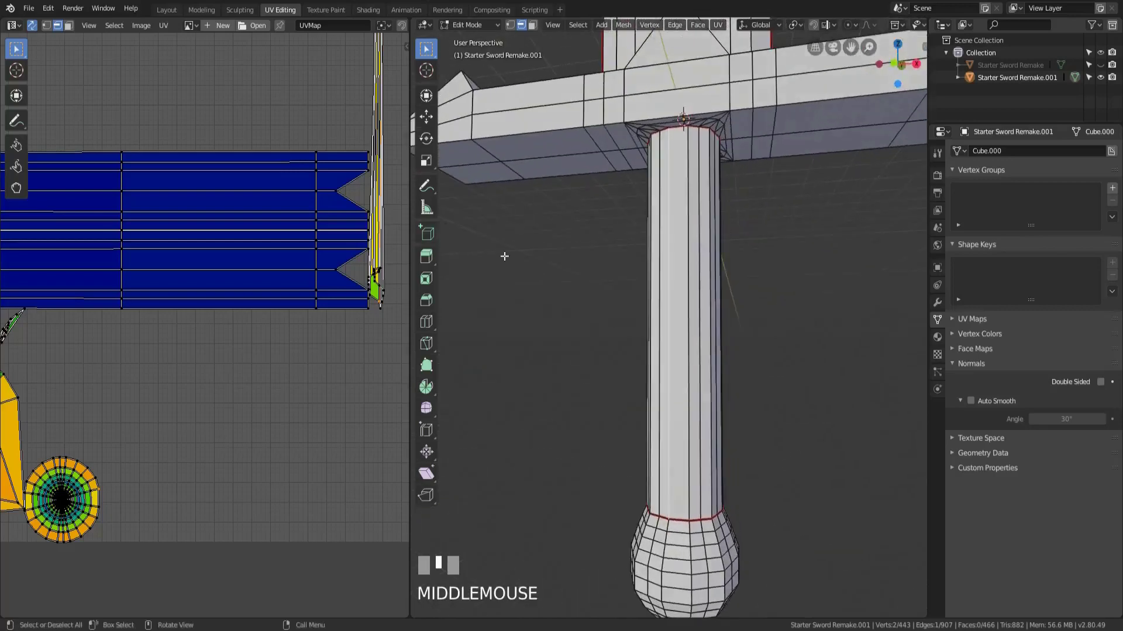
{"action": "scroll", "coordinate": [631, 349], "scroll_direction": "down", "scroll_amount": 3}
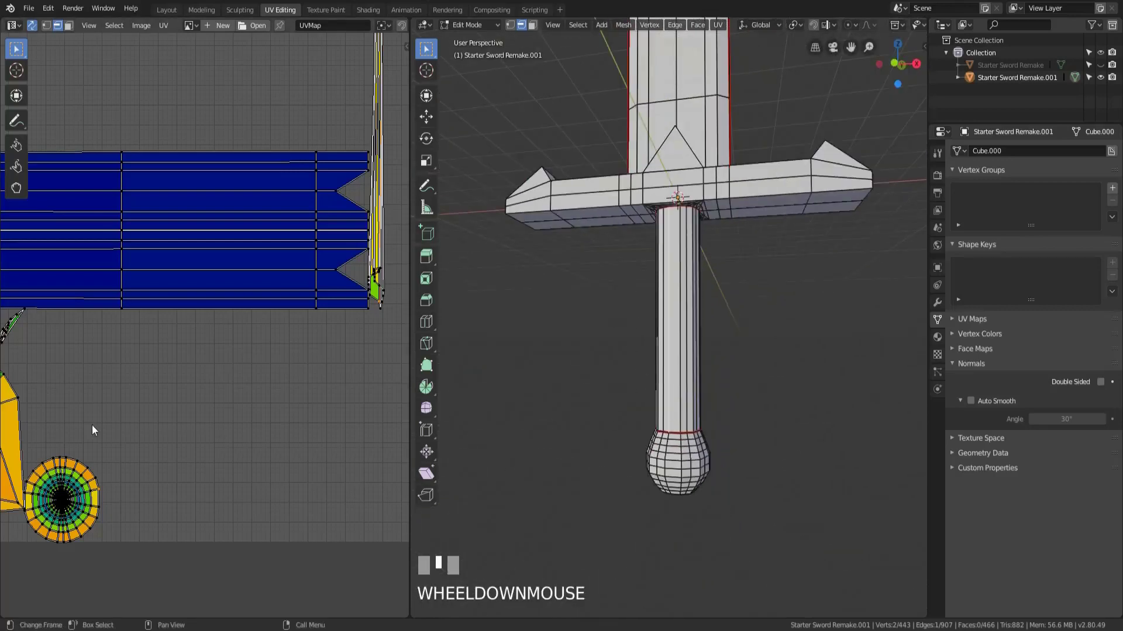
{"action": "scroll", "coordinate": [96, 431], "scroll_direction": "down", "scroll_amount": 2}
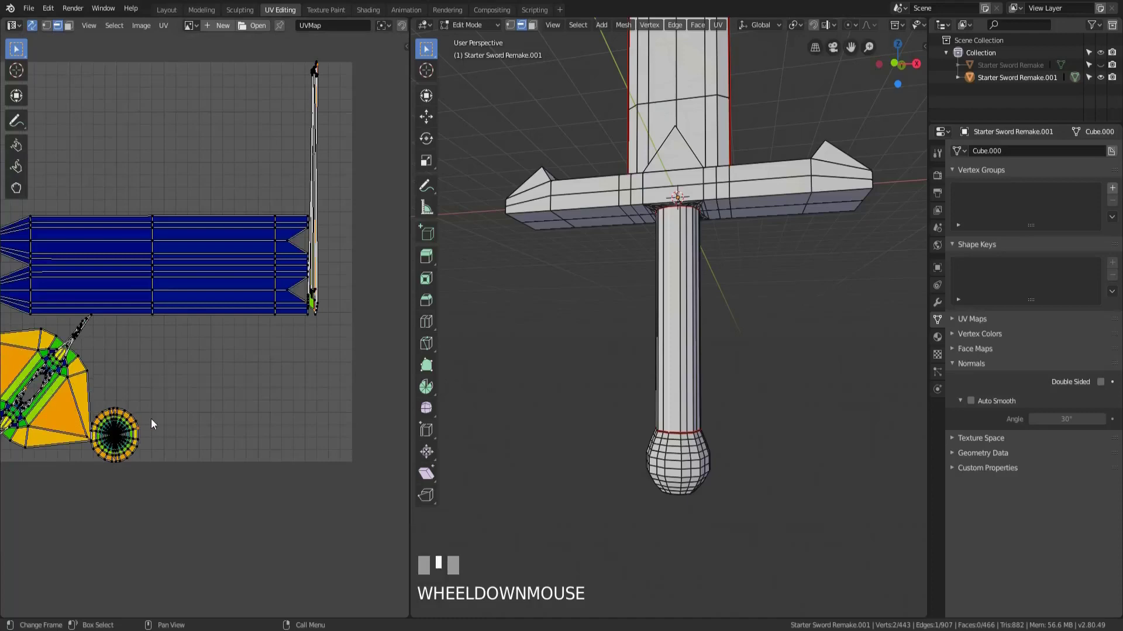
Mark one lengthwise edge of the handle, running from guard to pommel, as a seam
{"action": "middle_click_drag", "start_coordinate": [614, 333], "coordinate": [658, 213]}
{"action": "scroll", "coordinate": [682, 301], "scroll_direction": "up", "scroll_amount": 2}
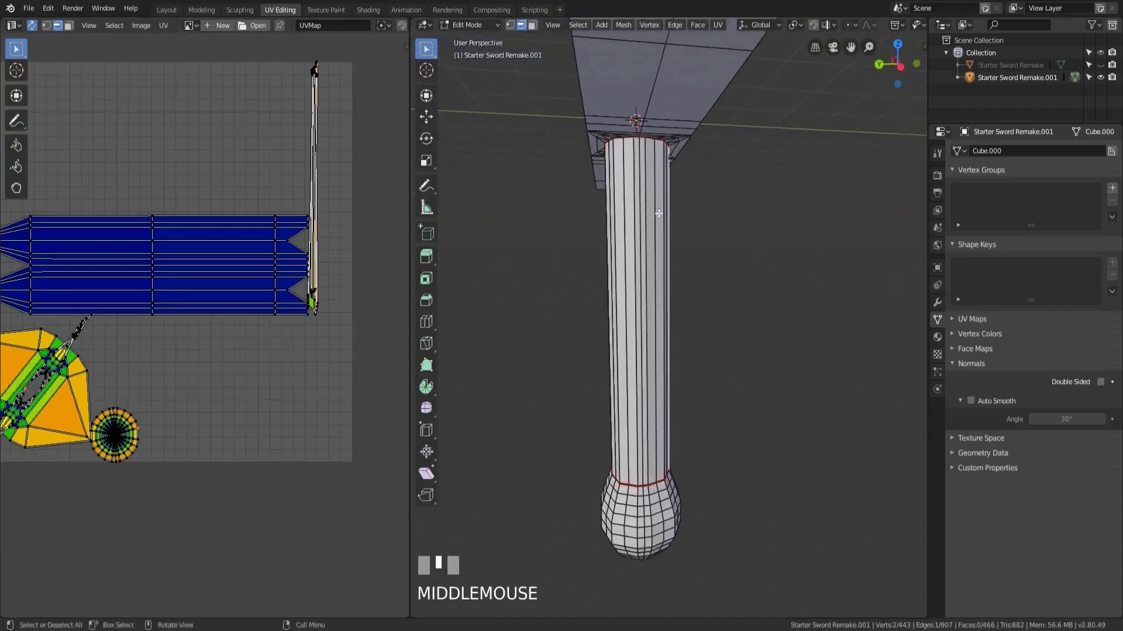
{"action": "left_click", "coordinate": [640, 157]}
{"action": "middle_click_drag", "start_coordinate": [707, 399], "coordinate": [689, 393]}
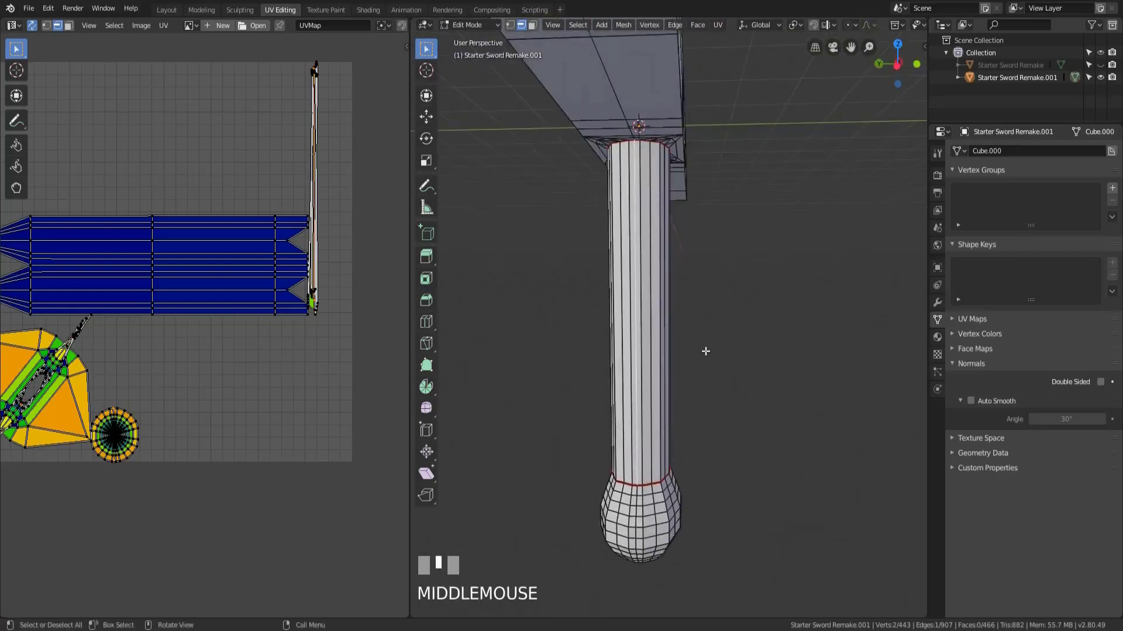
{"action": "right_click", "coordinate": [721, 307]}
{"action": "right_click", "coordinate": [721, 306]}
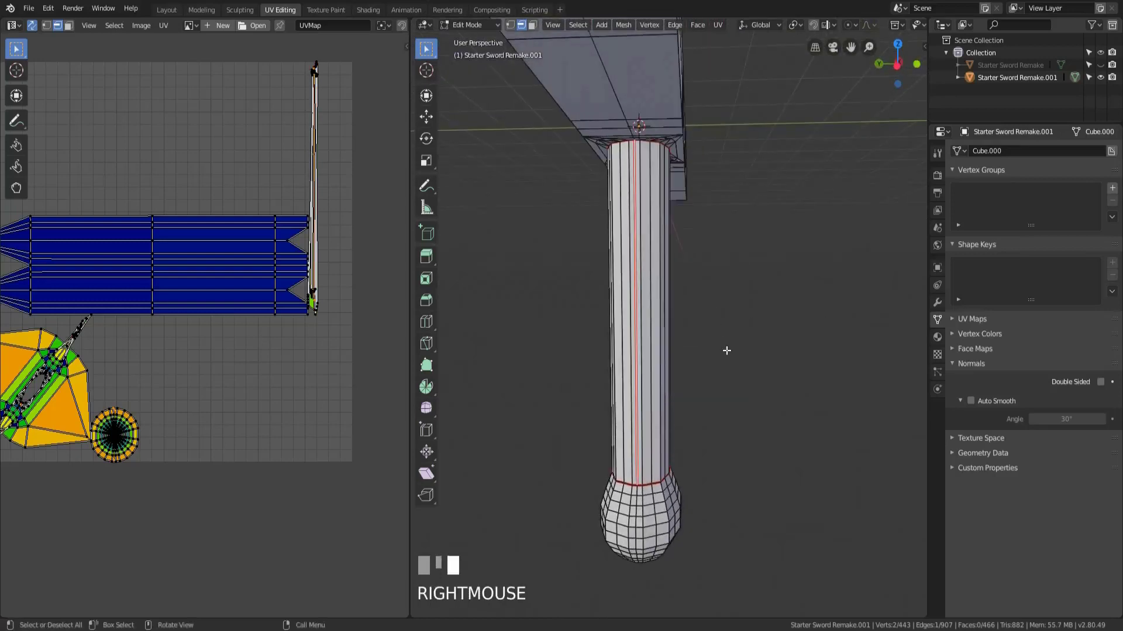
Unwrap the whole sword again with the lengthwise handle seam and check the handle's UV island
{"action": "middle_click_drag", "start_coordinate": [726, 350], "coordinate": [671, 353]}
{"action": "key", "text": "a"}
{"action": "key", "text": "u"}
{"action": "left_click", "coordinate": [777, 326]}
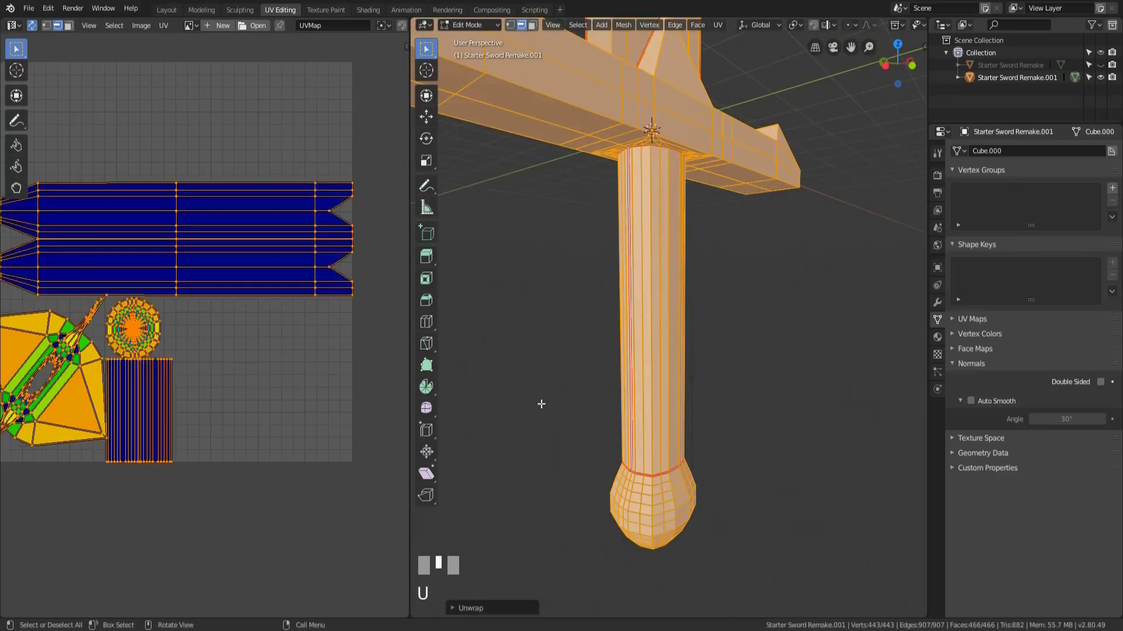
{"action": "scroll", "coordinate": [153, 381], "scroll_direction": "down", "scroll_amount": 1}
{"action": "scroll", "coordinate": [158, 395], "scroll_direction": "up", "scroll_amount": 3}
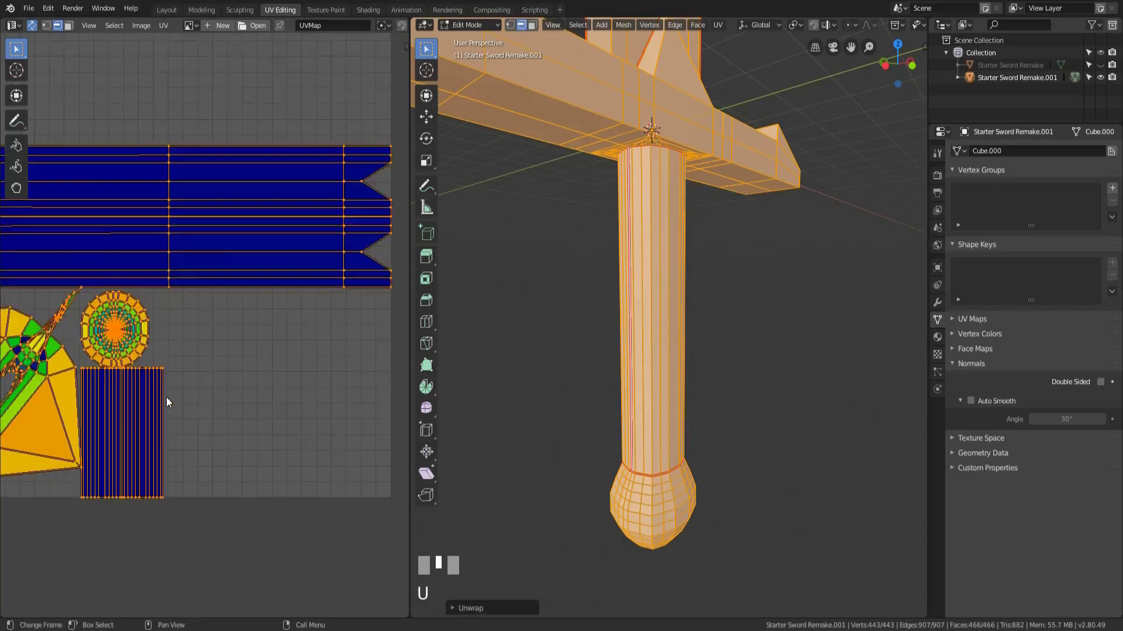
{"action": "scroll", "coordinate": [246, 392], "scroll_direction": "down", "scroll_amount": 2}
{"action": "middle_click_drag", "start_coordinate": [269, 384], "coordinate": [278, 411]}
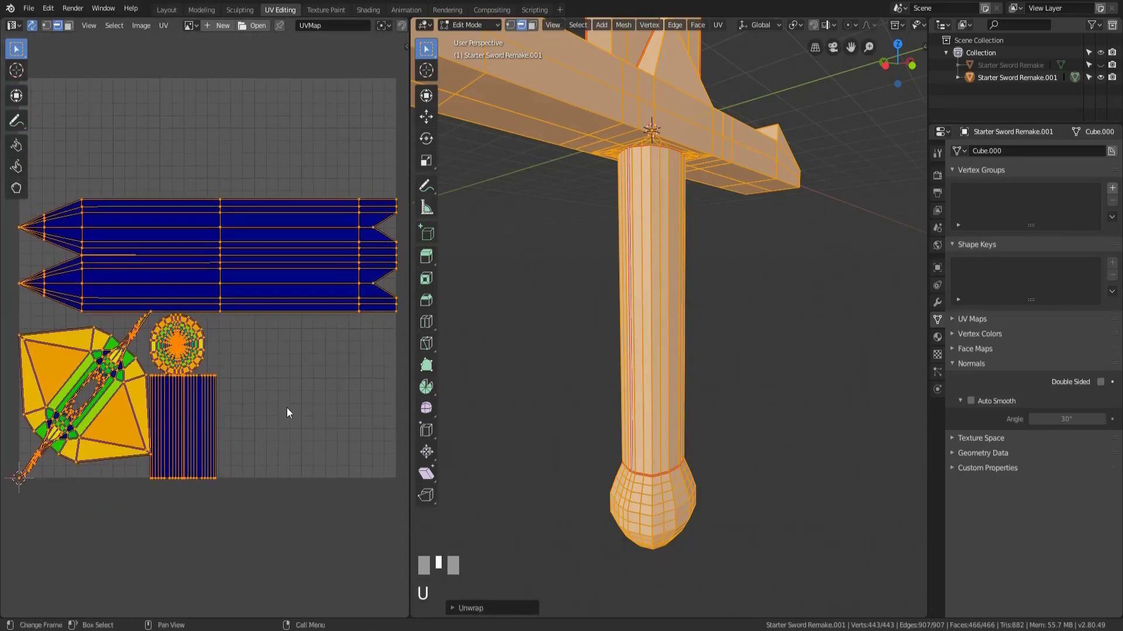
Mark four evenly spaced vertical edge paths on the pommel, from its upper rim down to its flat end, as seams
{"action": "middle_click_drag", "start_coordinate": [664, 322], "coordinate": [608, 316]}
{"action": "middle_click_drag", "start_coordinate": [637, 465], "coordinate": [637, 408], "text": "shift"}
{"action": "scroll", "coordinate": [637, 407], "scroll_direction": "up", "scroll_amount": 2}
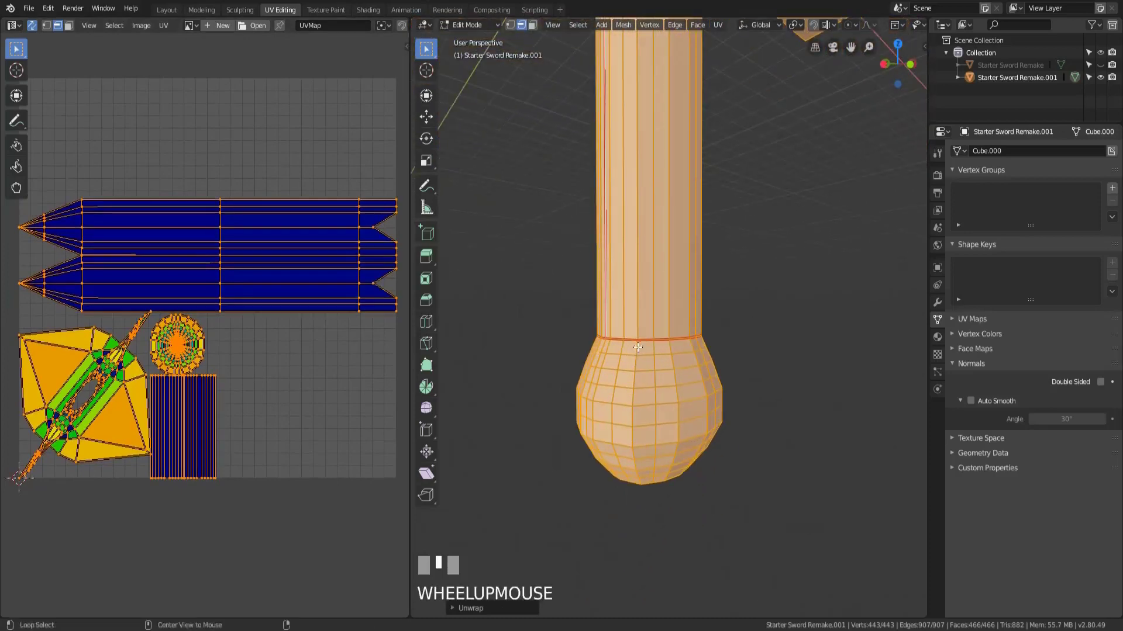
{"action": "left_click", "coordinate": [636, 349], "text": "alt"}
{"action": "left_click", "coordinate": [640, 351]}
{"action": "middle_click_drag", "start_coordinate": [639, 350], "coordinate": [607, 465]}
{"action": "left_click", "coordinate": [623, 441], "text": "ctrl"}
{"action": "left_click", "coordinate": [621, 329], "text": "shift"}
{"action": "left_click", "coordinate": [564, 499], "text": "ctrl"}
{"action": "middle_click_drag", "start_coordinate": [564, 499], "coordinate": [718, 371]}
{"action": "left_click", "coordinate": [714, 345], "text": "shift"}
{"action": "left_click", "coordinate": [720, 483], "text": "ctrl"}
{"action": "left_click", "coordinate": [726, 354], "text": "shift"}
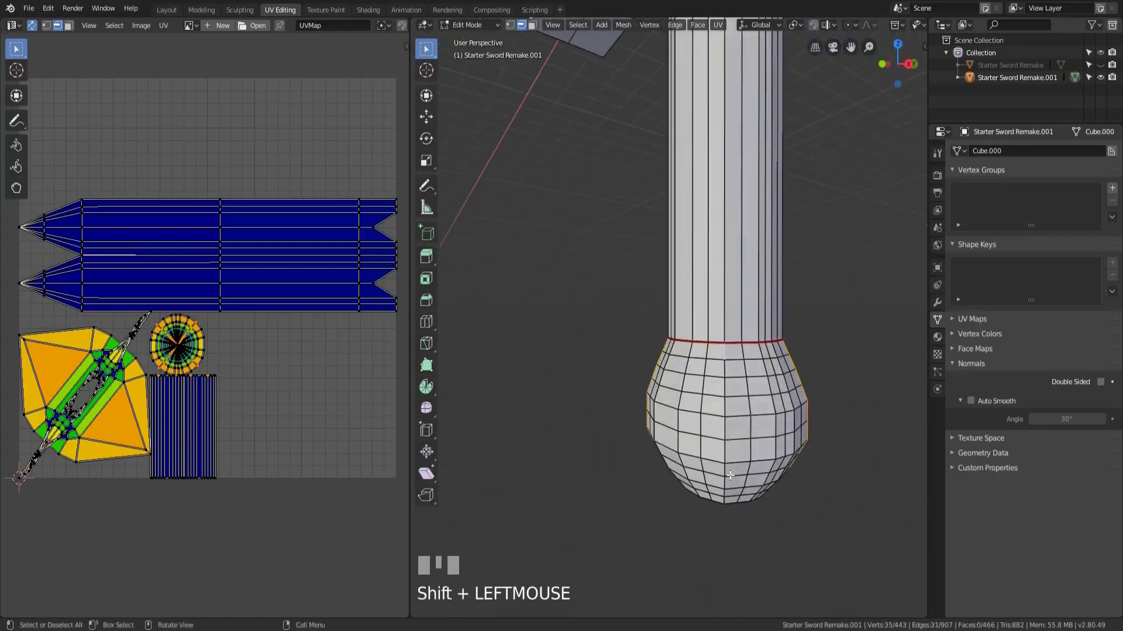
{"action": "left_click", "coordinate": [723, 502], "text": "ctrl"}
{"action": "middle_click_drag", "start_coordinate": [724, 501], "coordinate": [736, 482]}
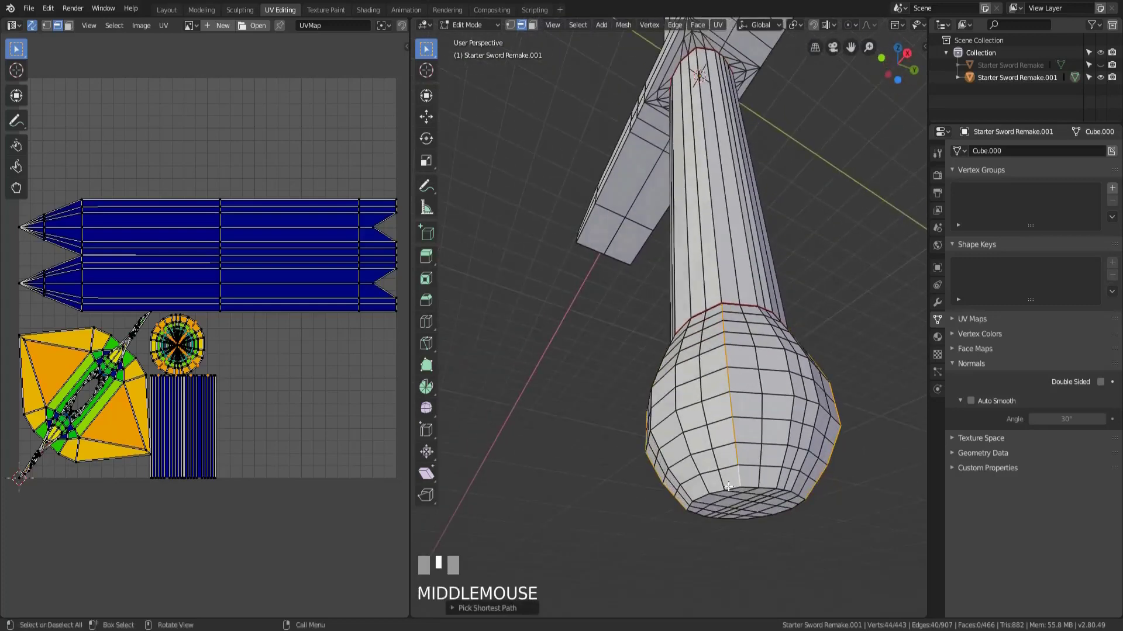
{"action": "right_click_drag", "start_coordinate": [736, 482], "coordinate": [735, 483]}
Unwrap the whole sword again with the four pommel seams and check the pommel's UV island
{"action": "middle_click_drag", "start_coordinate": [736, 483], "coordinate": [749, 415]}
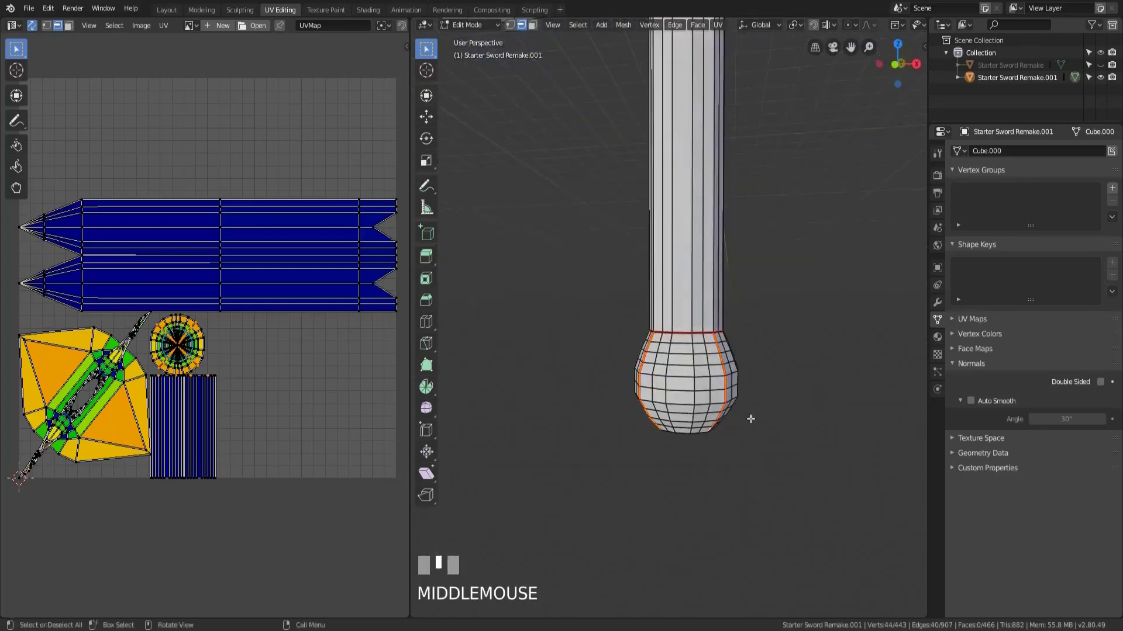
{"action": "key", "text": "a"}
{"action": "key", "text": "u"}
{"action": "left_click", "coordinate": [742, 366]}
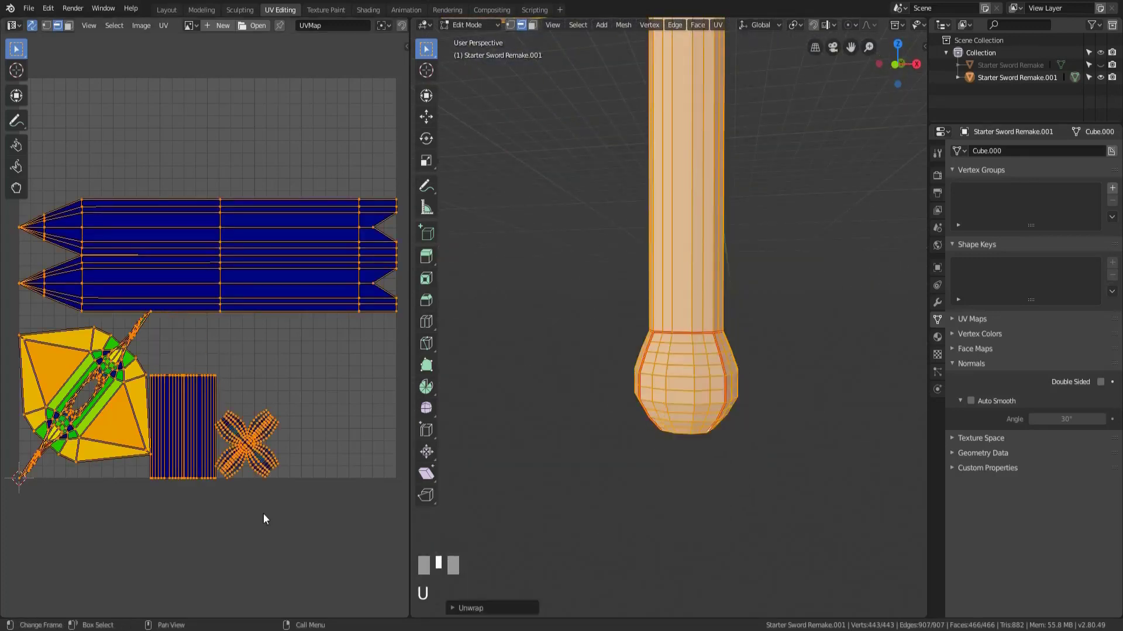
{"action": "middle_click_drag", "start_coordinate": [384, 228], "coordinate": [348, 394]}
{"action": "middle_click_drag", "start_coordinate": [229, 425], "coordinate": [263, 266]}
Mark the complete outline of the guard's one long side face, including its central spike and both raised ends, as a seam
{"action": "middle_click_drag", "start_coordinate": [629, 301], "coordinate": [765, 380], "text": "shift"}
{"action": "scroll", "coordinate": [721, 391], "scroll_direction": "down", "scroll_amount": 2}
{"action": "middle_click_drag", "start_coordinate": [608, 359], "coordinate": [687, 178]}
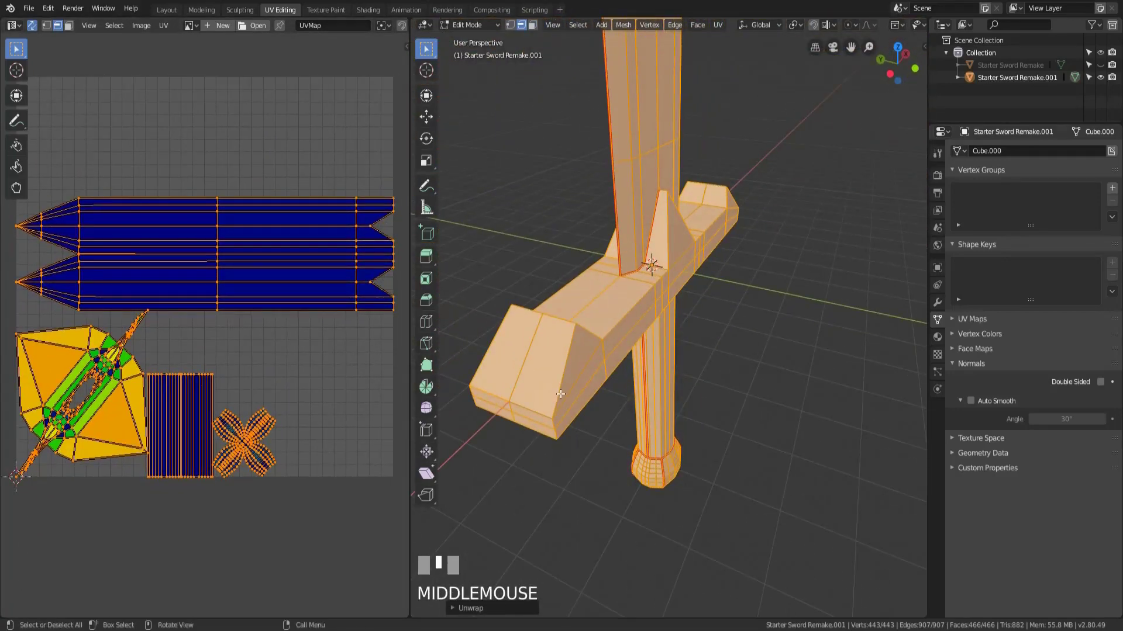
{"action": "left_click", "coordinate": [611, 332]}
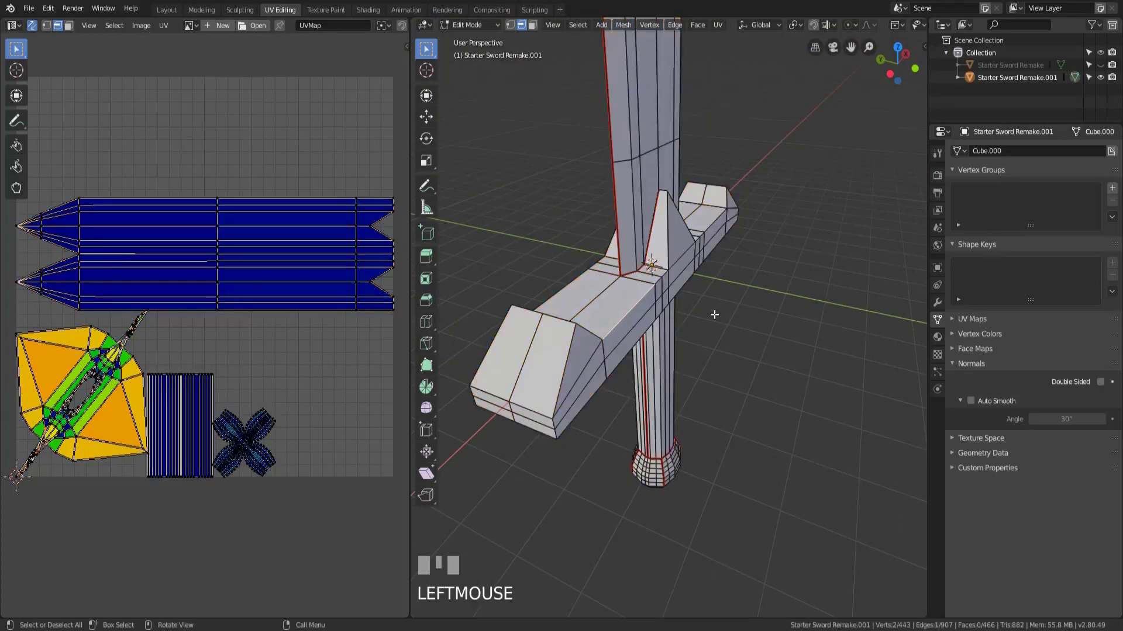
{"action": "middle_click_drag", "start_coordinate": [611, 333], "coordinate": [639, 321]}
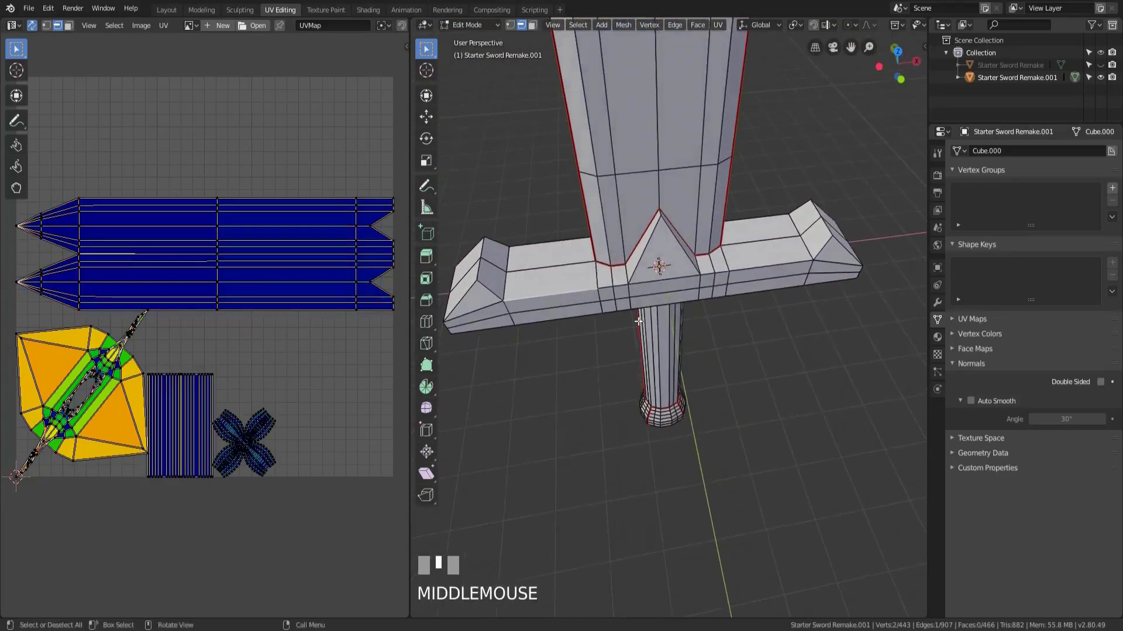
{"action": "left_click", "coordinate": [619, 287], "text": "ctrl"}
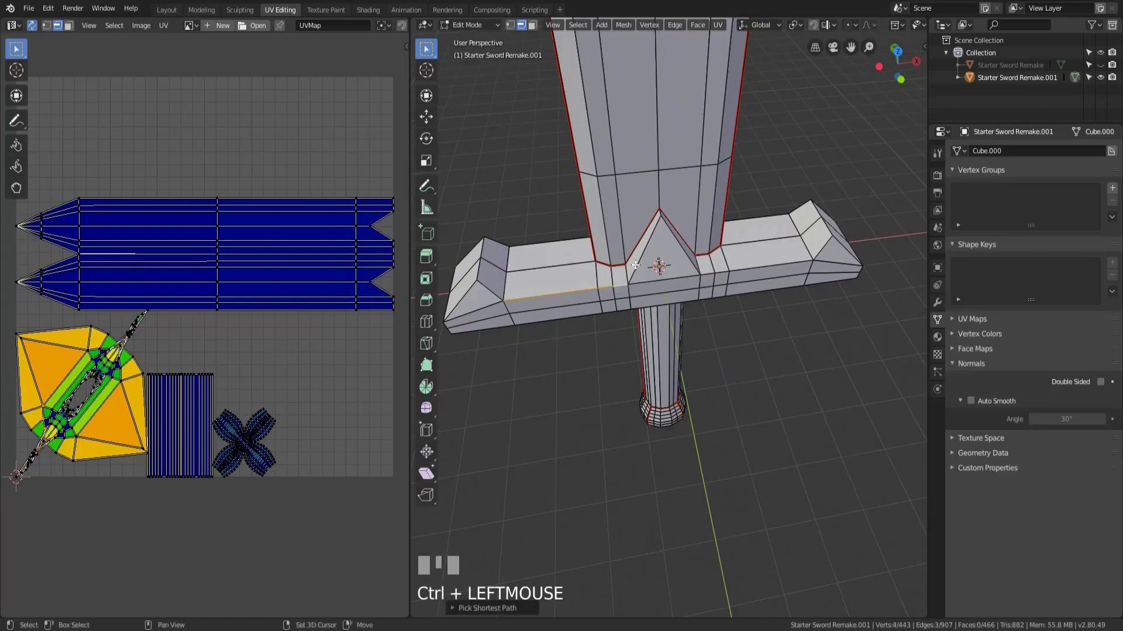
{"action": "left_click", "coordinate": [663, 241], "text": "shift"}
{"action": "left_click", "coordinate": [819, 257], "text": "ctrl"}
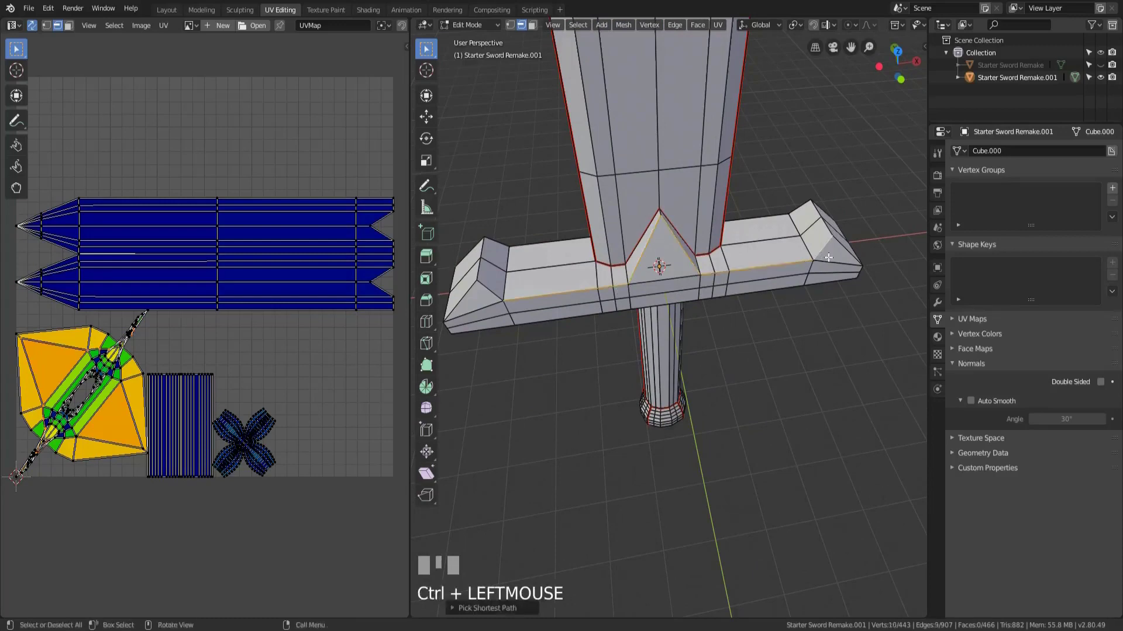
{"action": "middle_click_drag", "start_coordinate": [819, 257], "coordinate": [778, 280]}
{"action": "left_click", "coordinate": [816, 336], "text": "shift"}
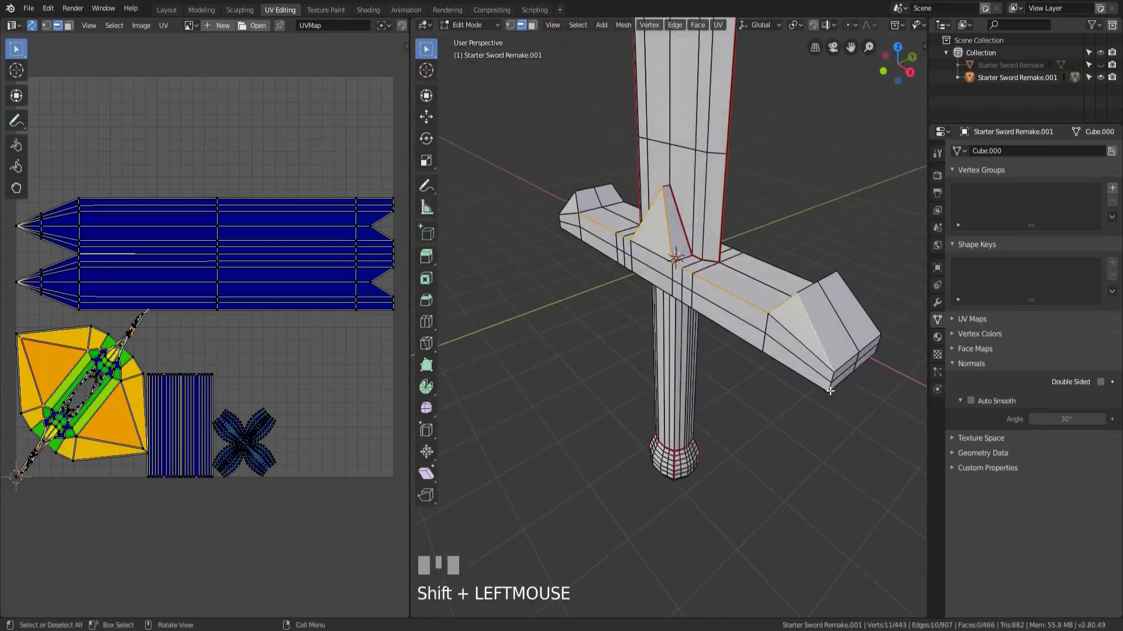
{"action": "left_click", "coordinate": [823, 404], "text": "ctrl"}
{"action": "middle_click_drag", "start_coordinate": [822, 404], "coordinate": [582, 279]}
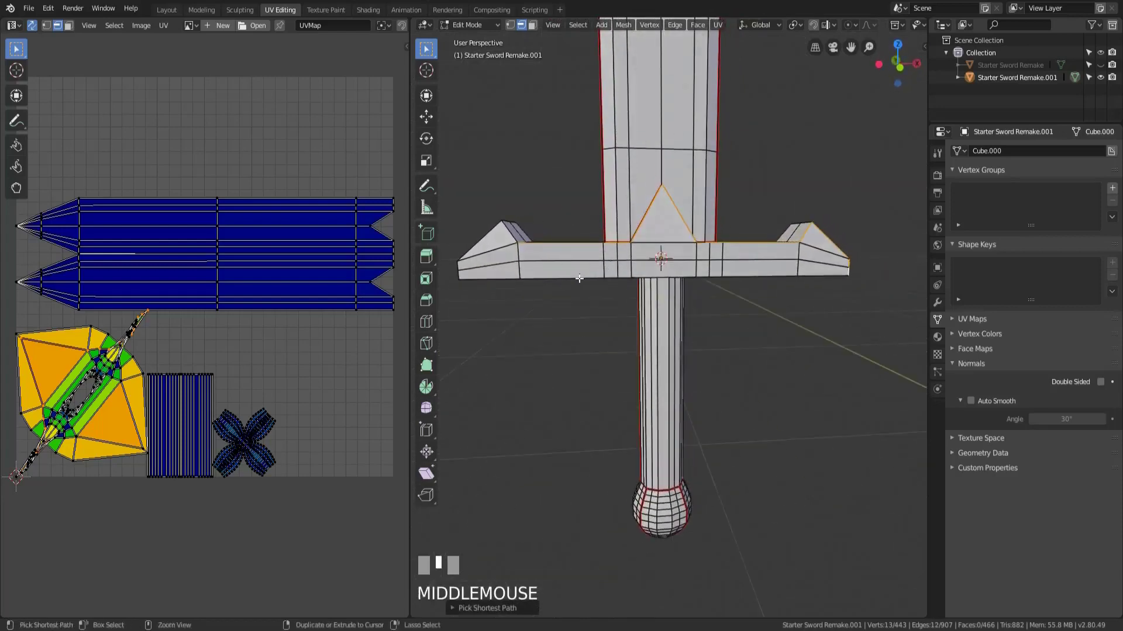
{"action": "left_click", "coordinate": [498, 282], "text": "ctrl"}
{"action": "middle_click_drag", "start_coordinate": [514, 313], "coordinate": [573, 336]}
{"action": "left_click", "coordinate": [573, 335], "text": "shift"}
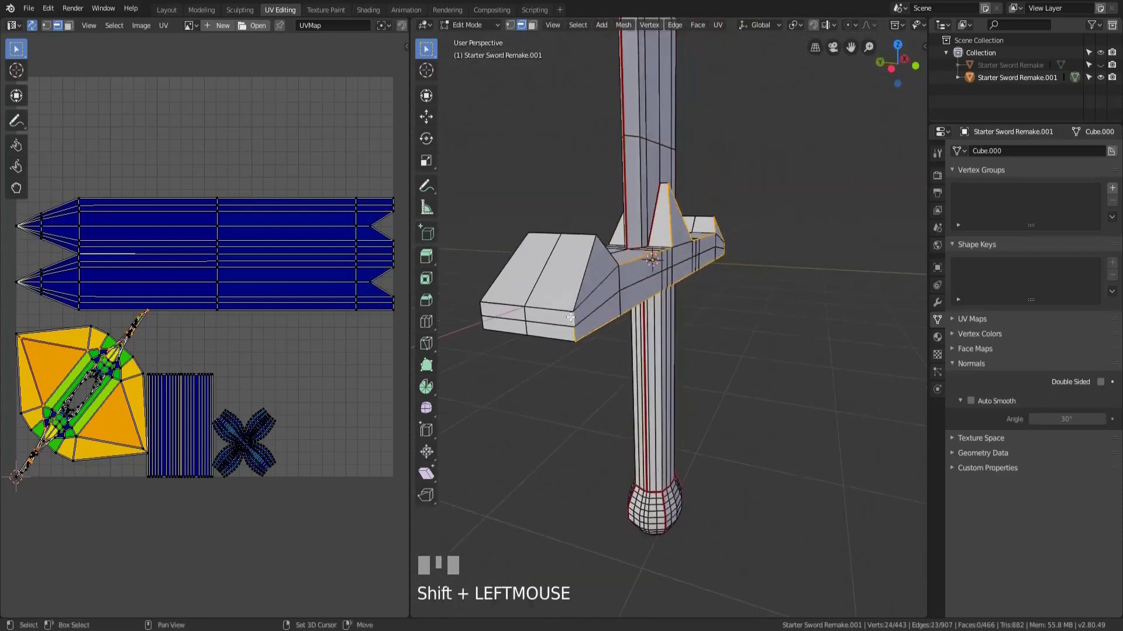
{"action": "left_click", "coordinate": [610, 256], "text": "shift"}
{"action": "middle_click_drag", "start_coordinate": [610, 257], "coordinate": [623, 317]}
{"action": "right_click", "coordinate": [623, 317]}
{"action": "left_click", "coordinate": [624, 317]}
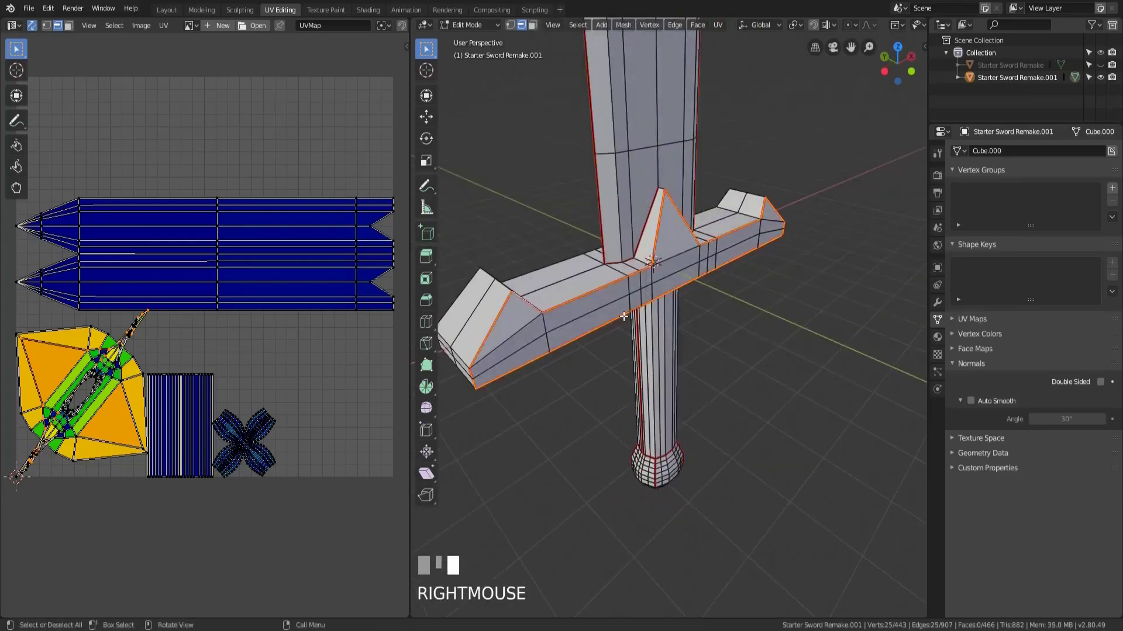
Mirror the guard outline selection across the Y axis and mark the matching outline on the opposite long side as a seam
{"action": "left_click", "coordinate": [577, 25]}
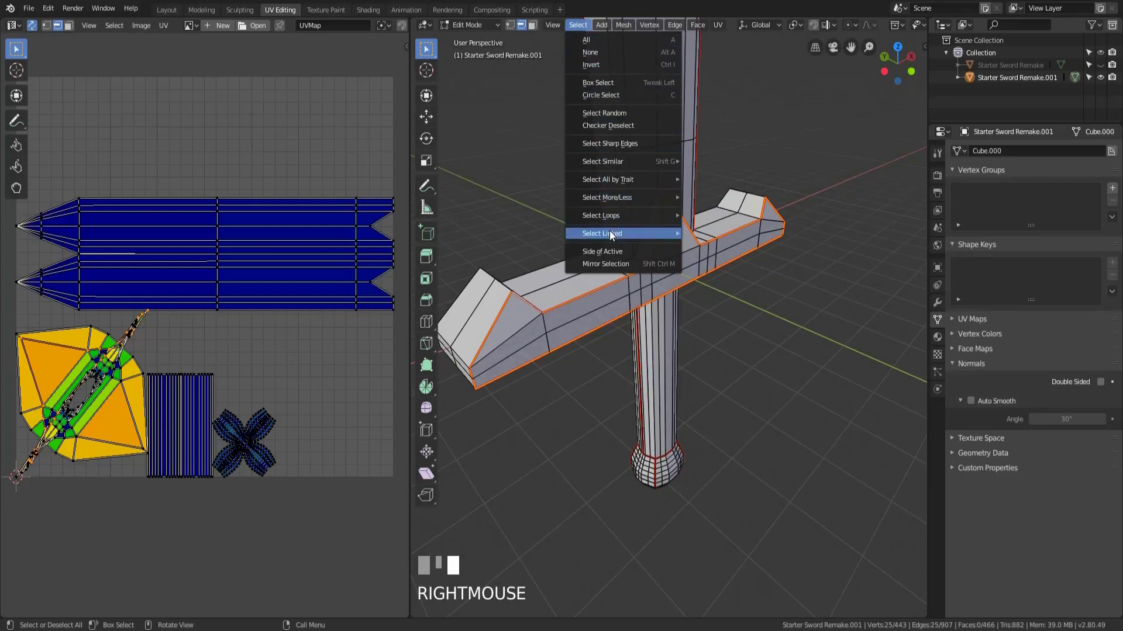
{"action": "left_click", "coordinate": [616, 267]}
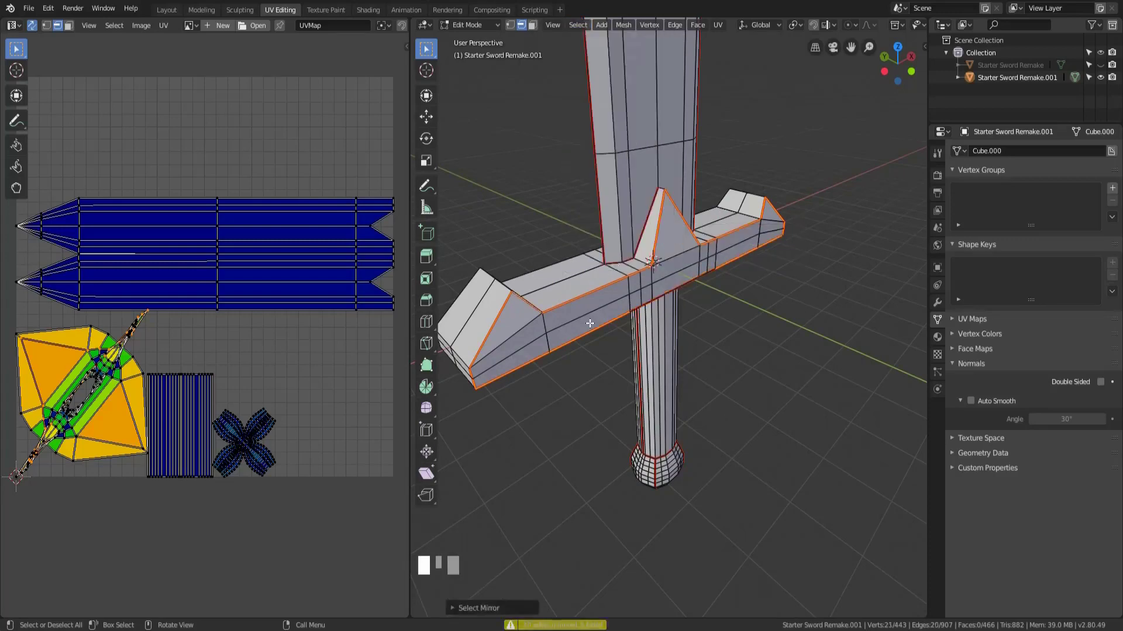
{"action": "middle_click_drag", "start_coordinate": [613, 350], "coordinate": [526, 374]}
{"action": "left_click", "coordinate": [468, 603]}
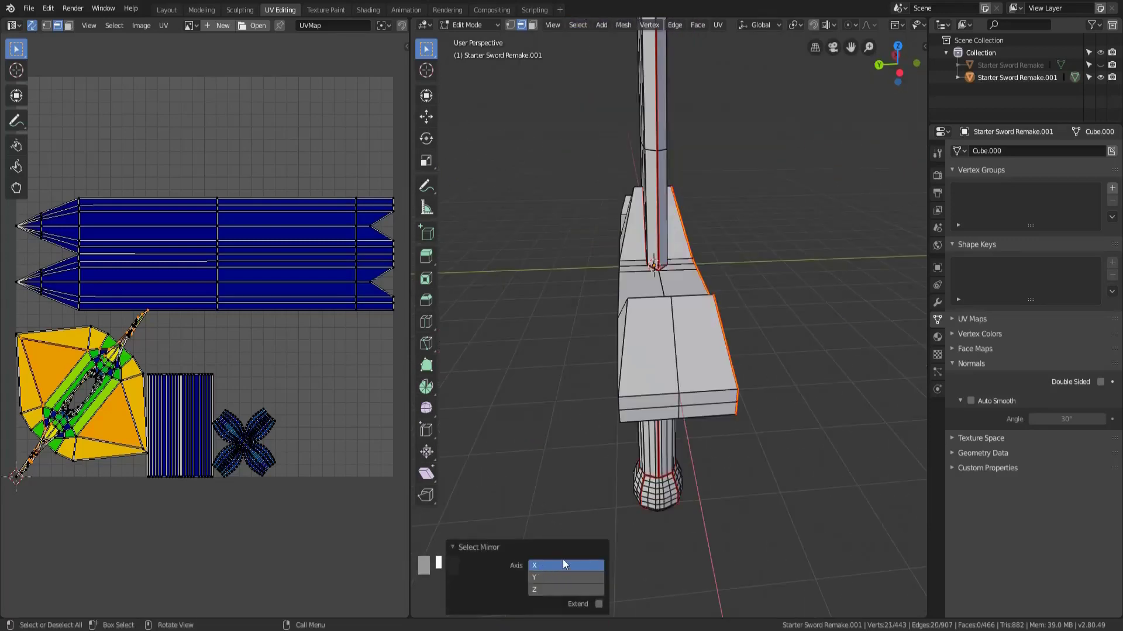
{"action": "left_click", "coordinate": [544, 578]}
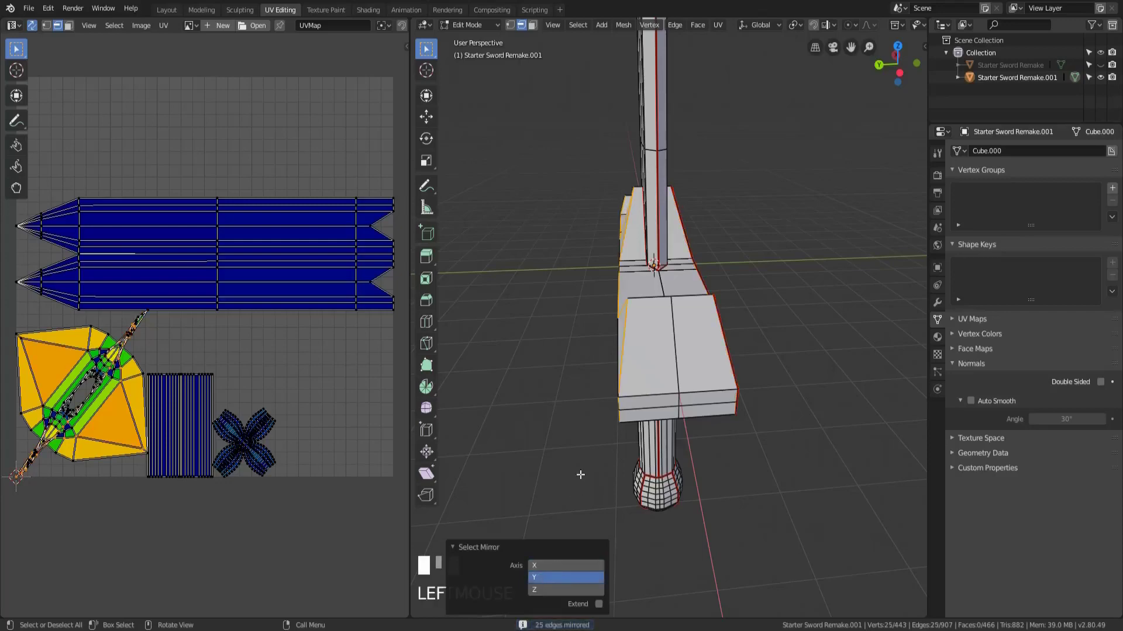
{"action": "middle_click_drag", "start_coordinate": [543, 375], "coordinate": [595, 366]}
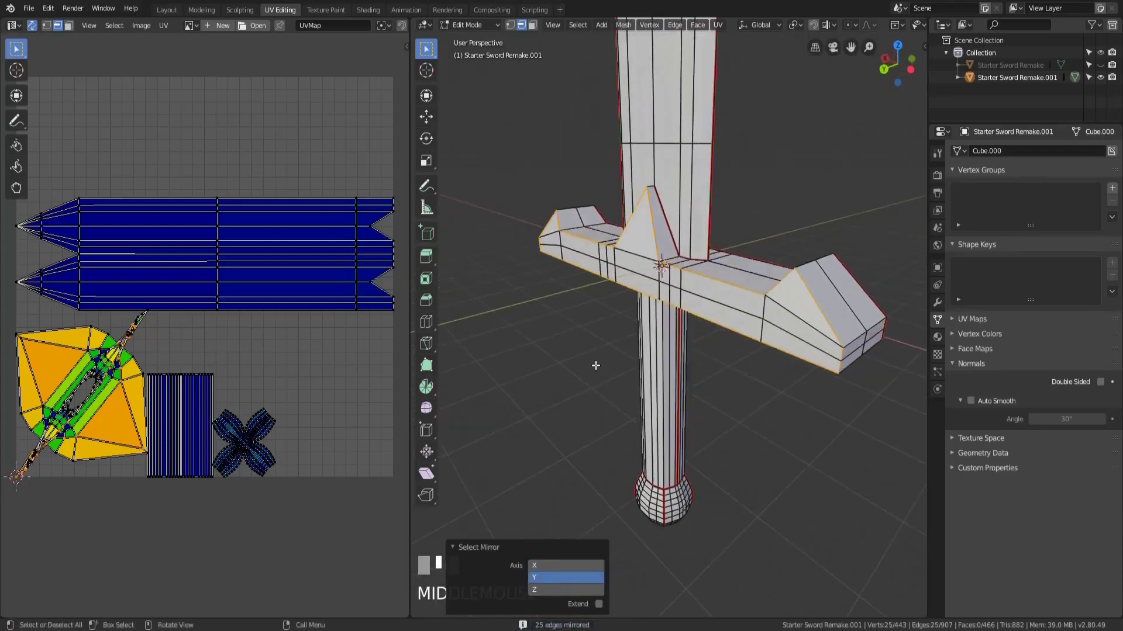
{"action": "middle_click_drag", "start_coordinate": [775, 386], "coordinate": [684, 358]}
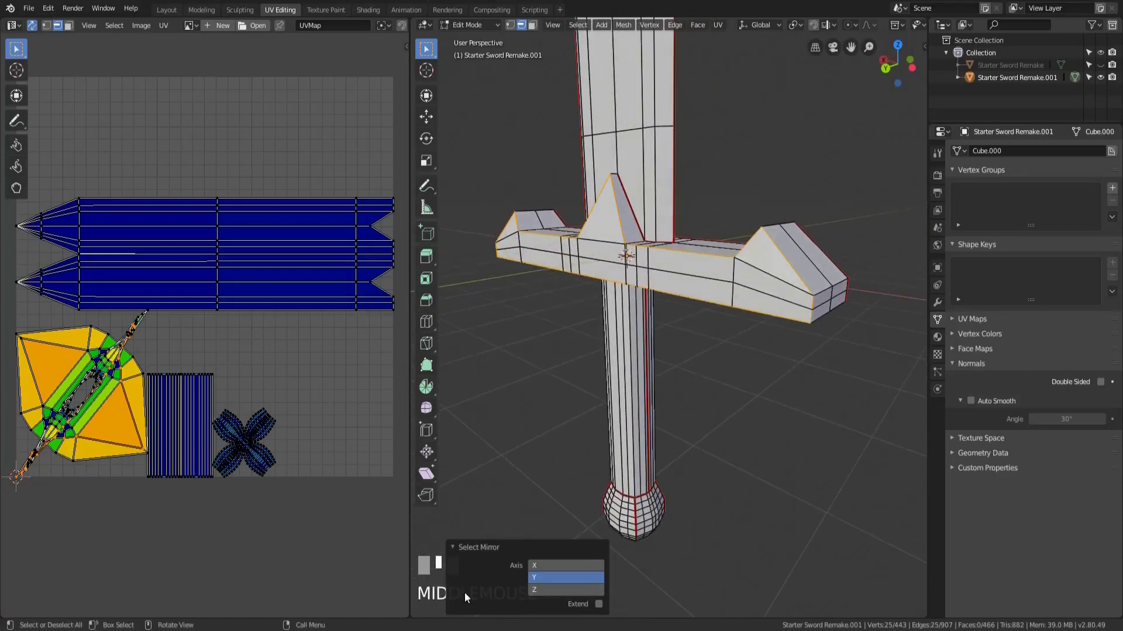
{"action": "key", "text": "ctrl+e"}
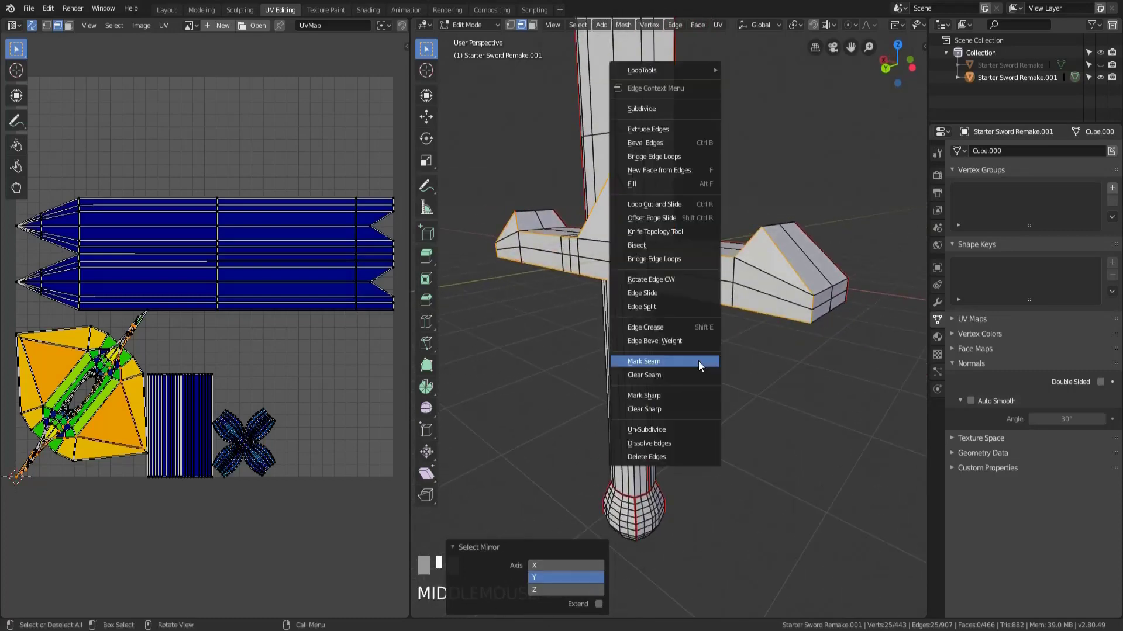
{"action": "left_click", "coordinate": [698, 360]}
Unwrap the whole sword again with both guard side outlines as seams and check the guard's UV islands
{"action": "middle_click_drag", "start_coordinate": [698, 361], "coordinate": [512, 248]}
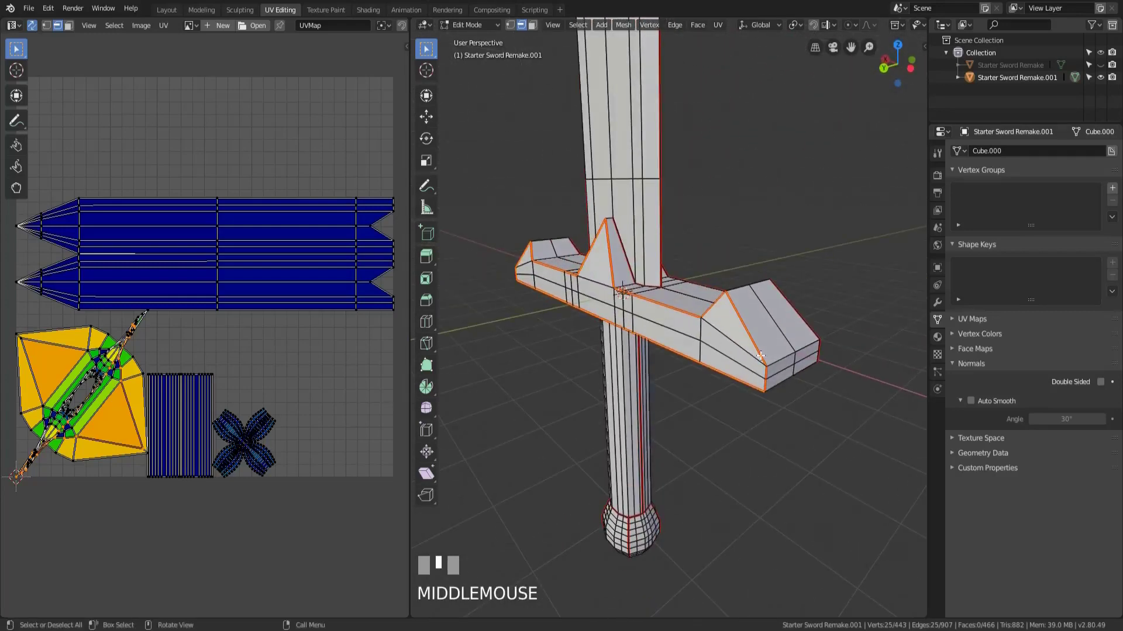
{"action": "middle_click_drag", "start_coordinate": [762, 356], "coordinate": [787, 362]}
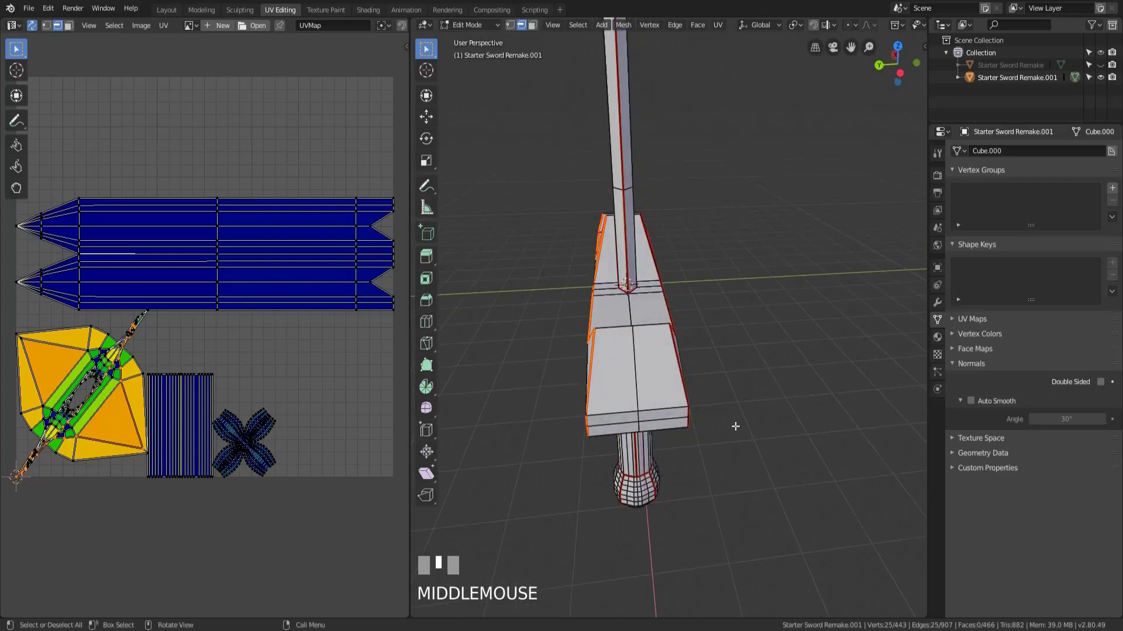
{"action": "key", "text": "a"}
{"action": "key", "text": "u"}
{"action": "left_click", "coordinate": [735, 427]}
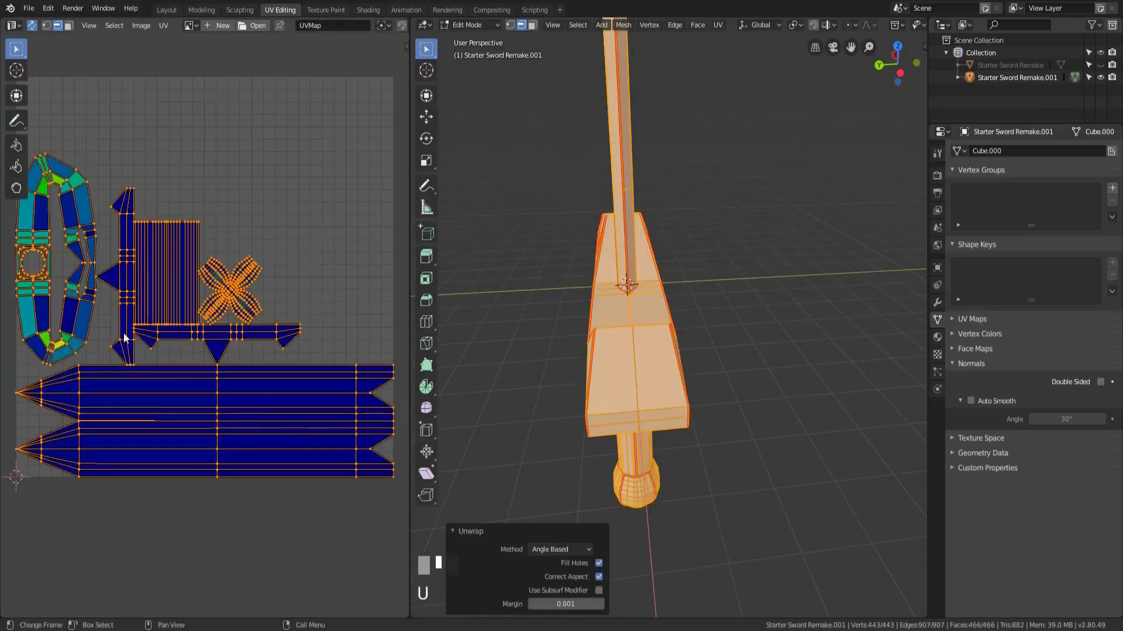
{"action": "middle_click_drag", "start_coordinate": [79, 287], "coordinate": [131, 289]}
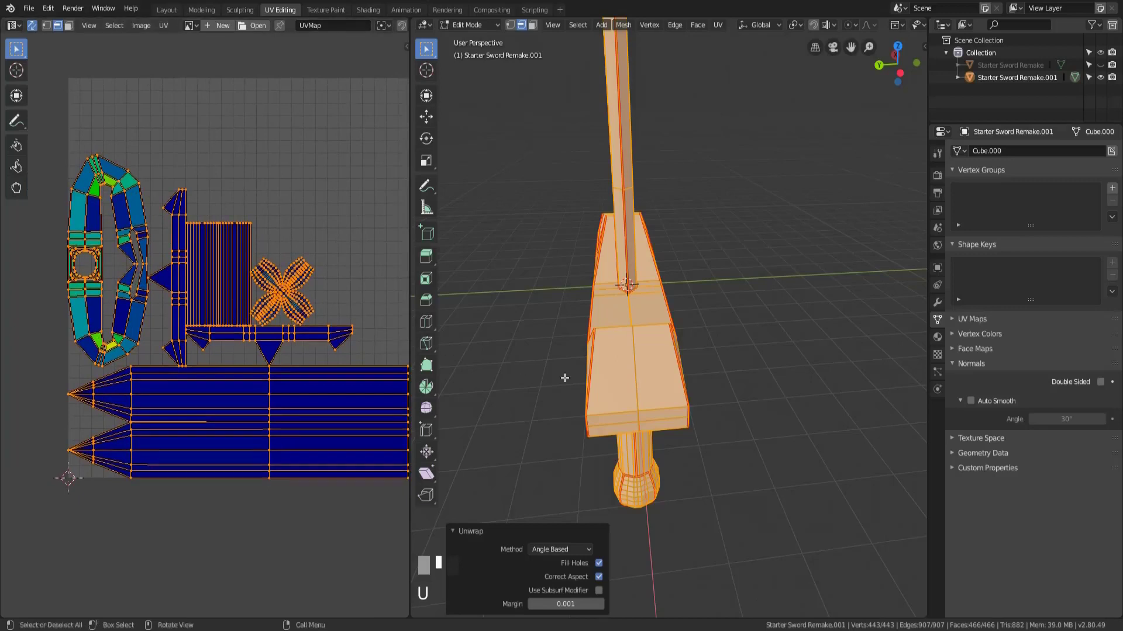
Mark the two lower edges across one end of the guard as seams
{"action": "middle_click_drag", "start_coordinate": [624, 410], "coordinate": [701, 369]}
{"action": "left_click", "coordinate": [672, 348]}
{"action": "left_click", "coordinate": [672, 352], "text": "shift"}
{"action": "right_click", "coordinate": [707, 361]}
{"action": "left_click", "coordinate": [706, 361]}
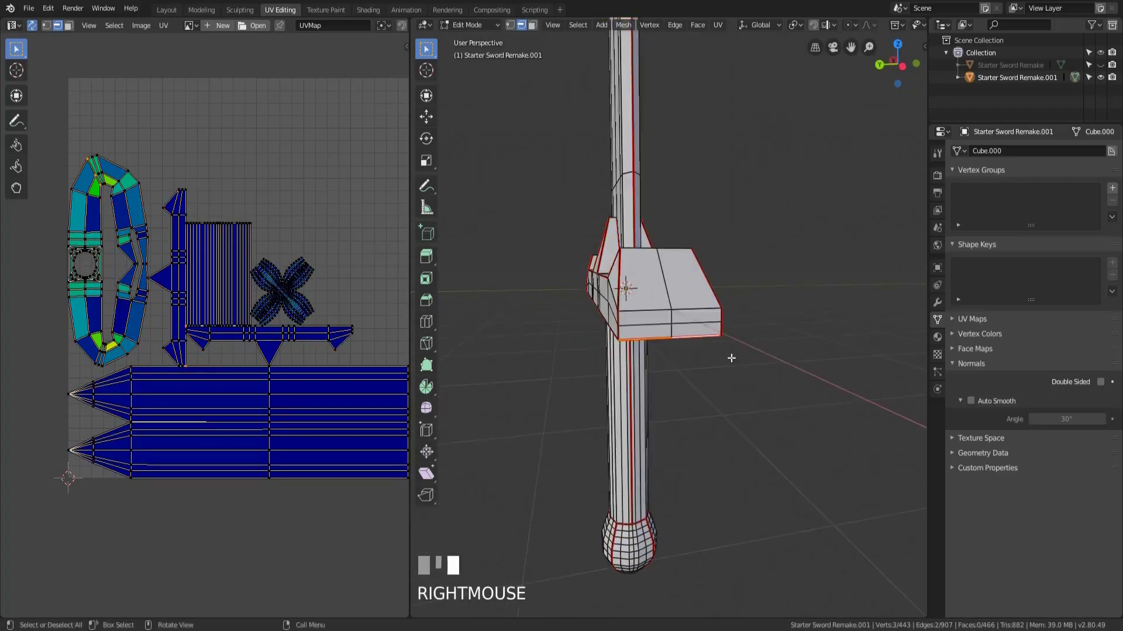
Unwrap the whole sword again with the seam across one guard end and check the complete UV layout
{"action": "key", "text": "a"}
{"action": "key", "text": "u"}
{"action": "left_click", "coordinate": [731, 357]}
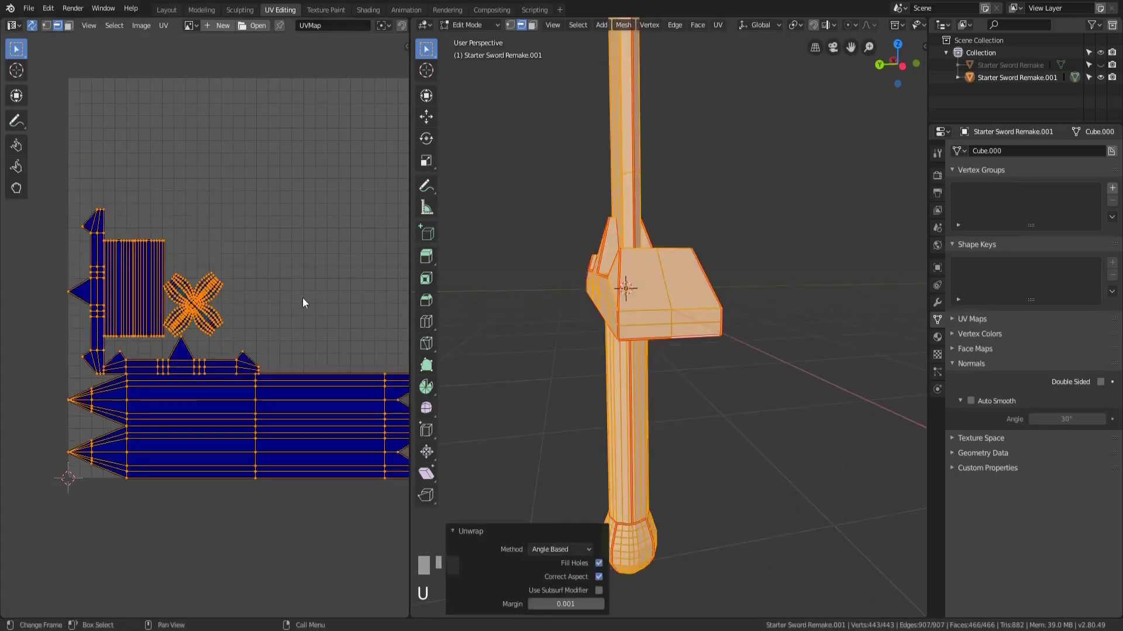
{"action": "scroll", "coordinate": [282, 297], "scroll_direction": "down", "scroll_amount": 3}
{"action": "scroll", "coordinate": [247, 334], "scroll_direction": "up", "scroll_amount": 2}
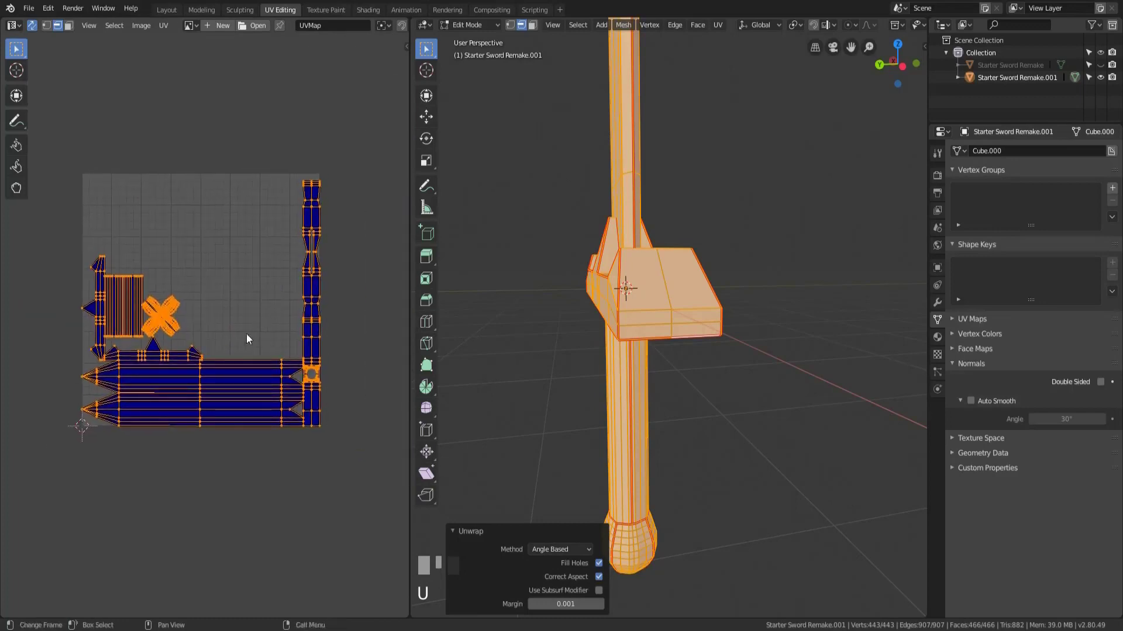
{"action": "scroll", "coordinate": [240, 339], "scroll_direction": "up", "scroll_amount": 2}
{"action": "scroll", "coordinate": [240, 342], "scroll_direction": "down", "scroll_amount": 1}
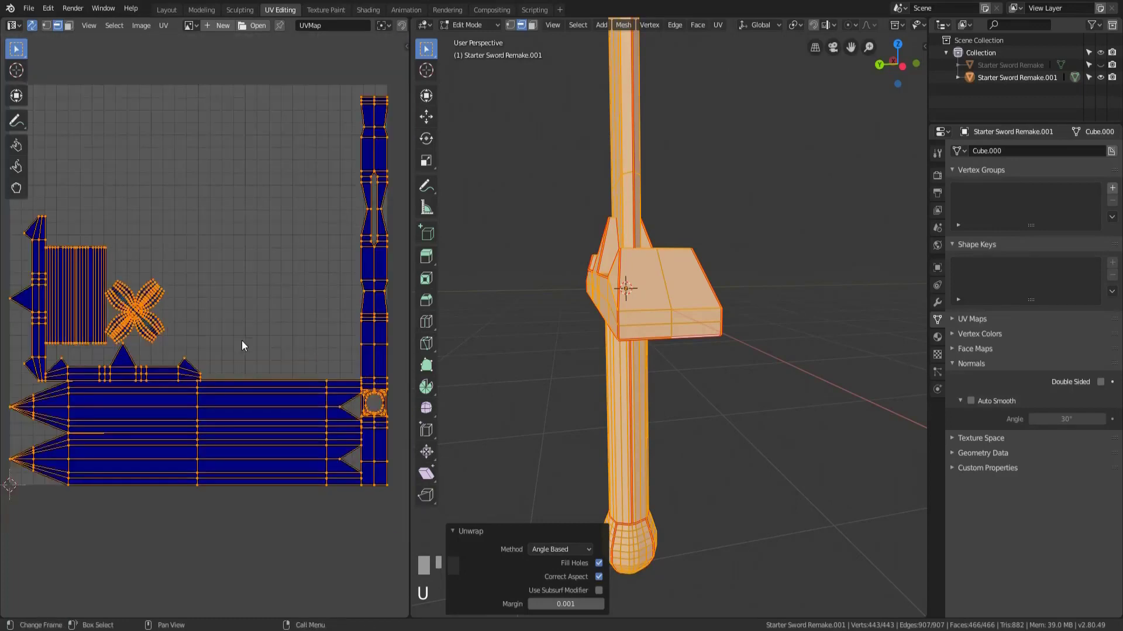
Mark the two lower edges across the opposite end of the guard as seams
{"action": "middle_click_drag", "start_coordinate": [587, 341], "coordinate": [702, 349]}
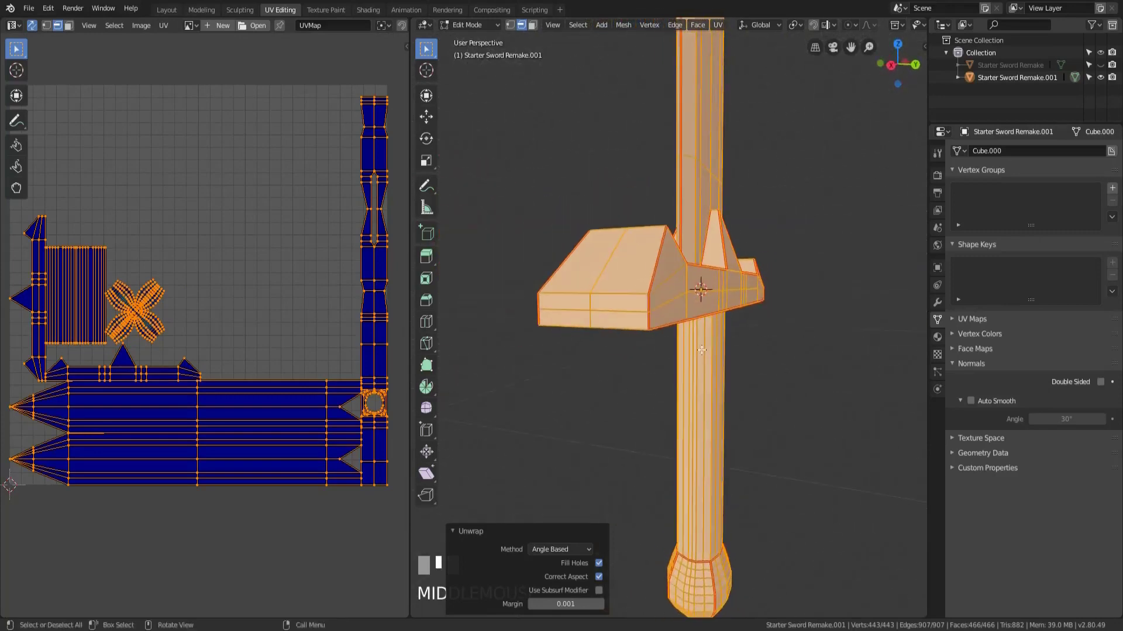
{"action": "left_click", "coordinate": [625, 324]}
{"action": "left_click", "coordinate": [574, 325], "text": "shift"}
{"action": "right_click", "coordinate": [612, 368]}
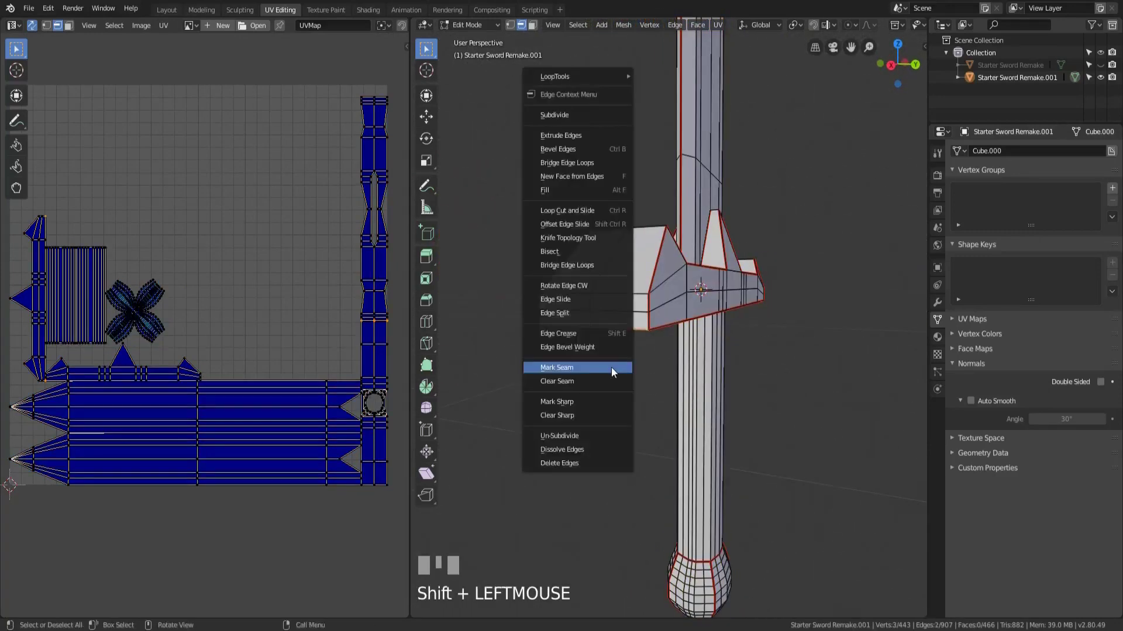
{"action": "left_click", "coordinate": [612, 367]}
Unwrap the whole sword again so the guard's top and underside become separate UV islands
{"action": "key", "text": "a"}
{"action": "key", "text": "u"}
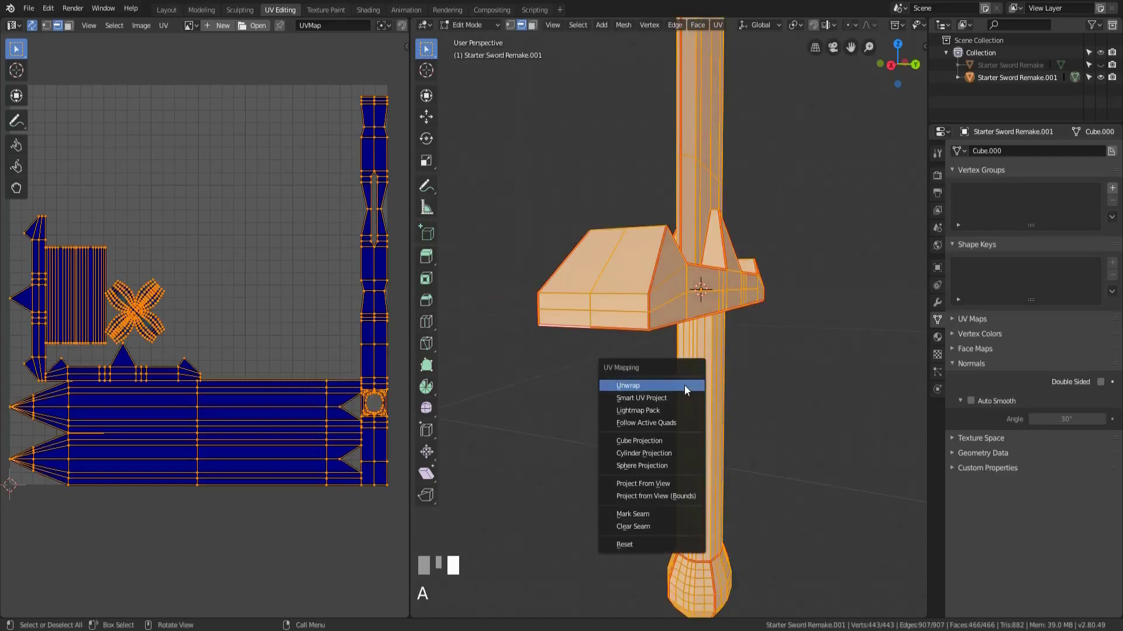
{"action": "left_click", "coordinate": [684, 383]}
{"action": "scroll", "coordinate": [292, 328], "scroll_direction": "down", "scroll_amount": 2}
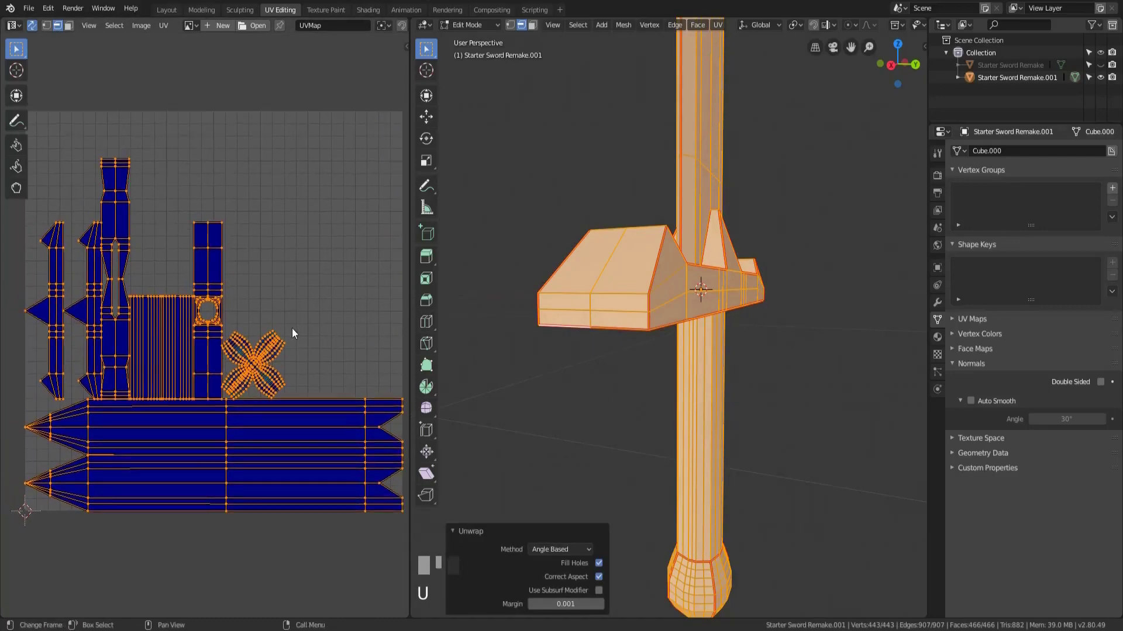
Widen the UV editor, turn off UV sync selection and switch to island selection mode
{"action": "middle_click_drag", "start_coordinate": [549, 409], "coordinate": [613, 572]}
{"action": "scroll", "coordinate": [564, 417], "scroll_direction": "down", "scroll_amount": 2}
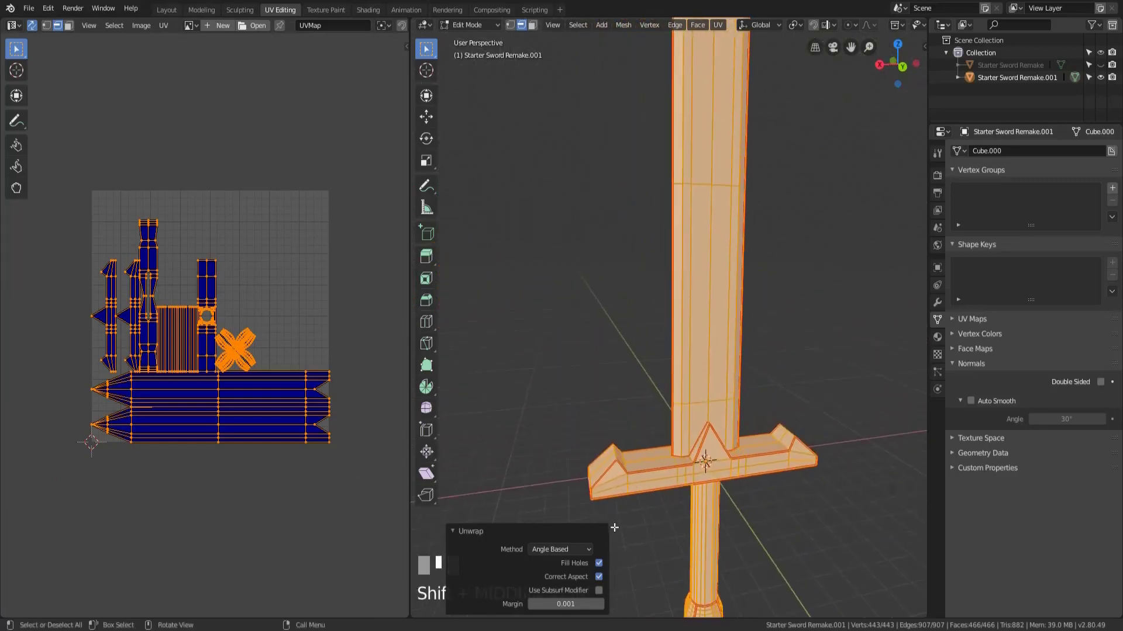
{"action": "left_click_drag", "start_coordinate": [410, 285], "coordinate": [632, 285]}
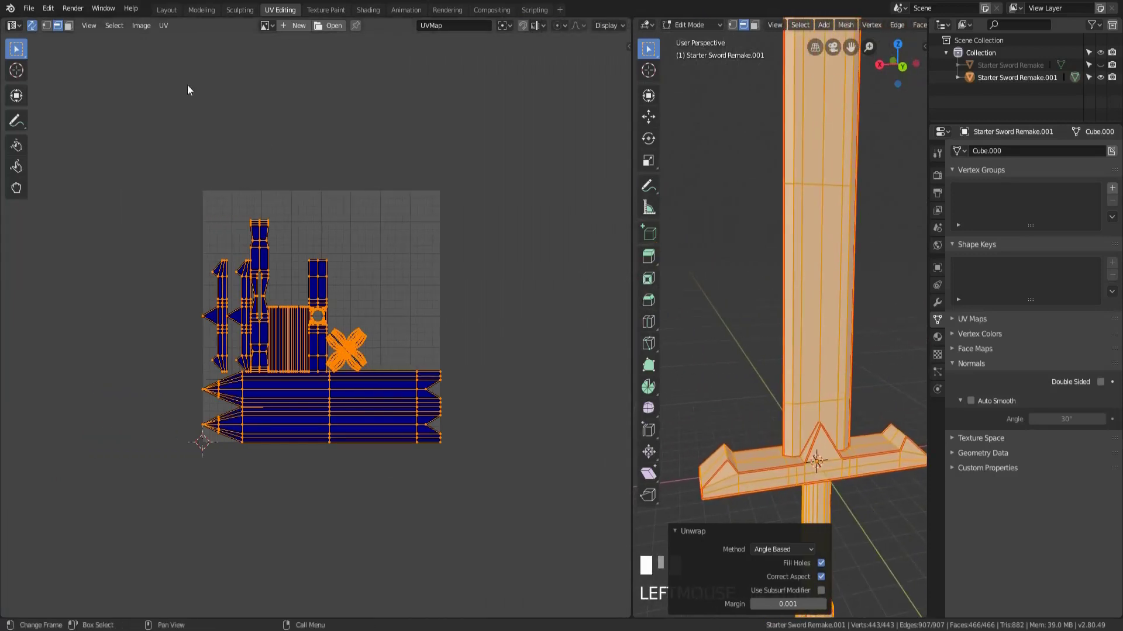
{"action": "left_click", "coordinate": [32, 25]}
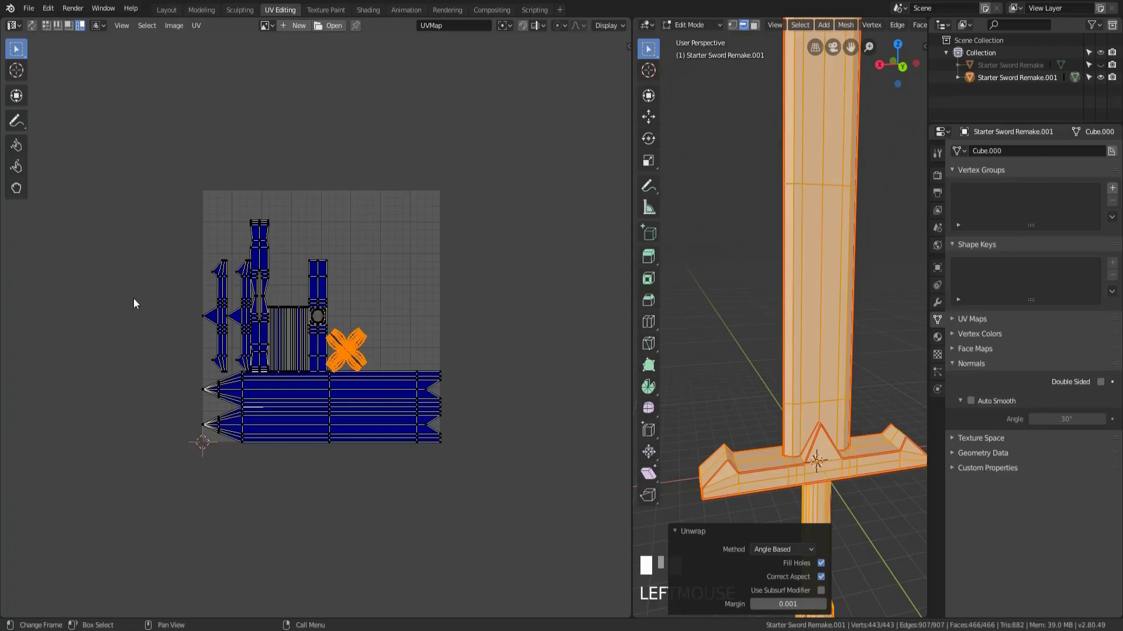
{"action": "scroll", "coordinate": [134, 301], "scroll_direction": "up", "scroll_amount": 4}
{"action": "middle_click_drag", "start_coordinate": [137, 384], "coordinate": [138, 406]}
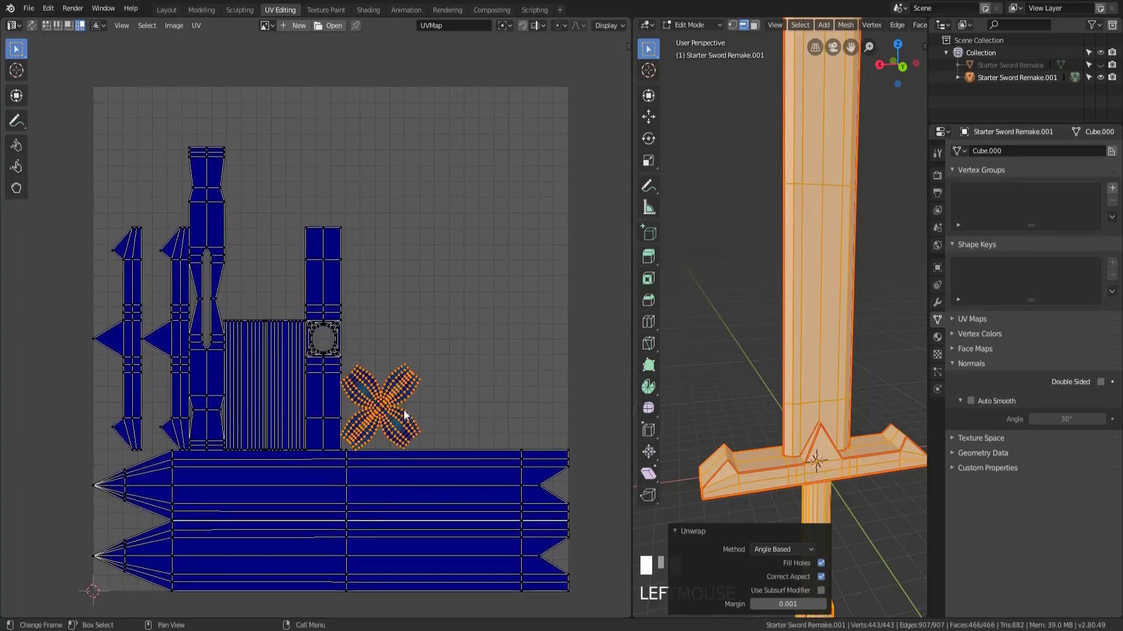
Spread the cross-shaped pommel, round-holed guard, striped handle and slotted guard UV islands apart above the blade islands
{"action": "left_click_drag", "start_coordinate": [394, 418], "coordinate": [499, 205]}
{"action": "left_click", "coordinate": [324, 289]}
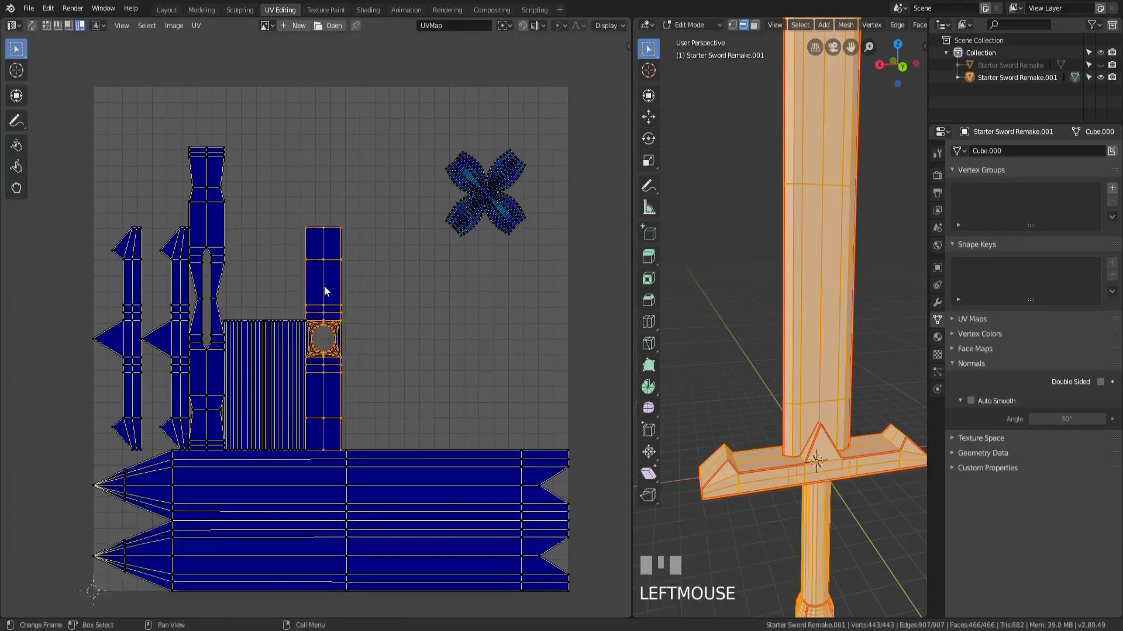
{"action": "left_click_drag", "start_coordinate": [323, 288], "coordinate": [420, 266]}
{"action": "left_click_drag", "start_coordinate": [303, 351], "coordinate": [389, 133]}
{"action": "left_click", "coordinate": [202, 248]}
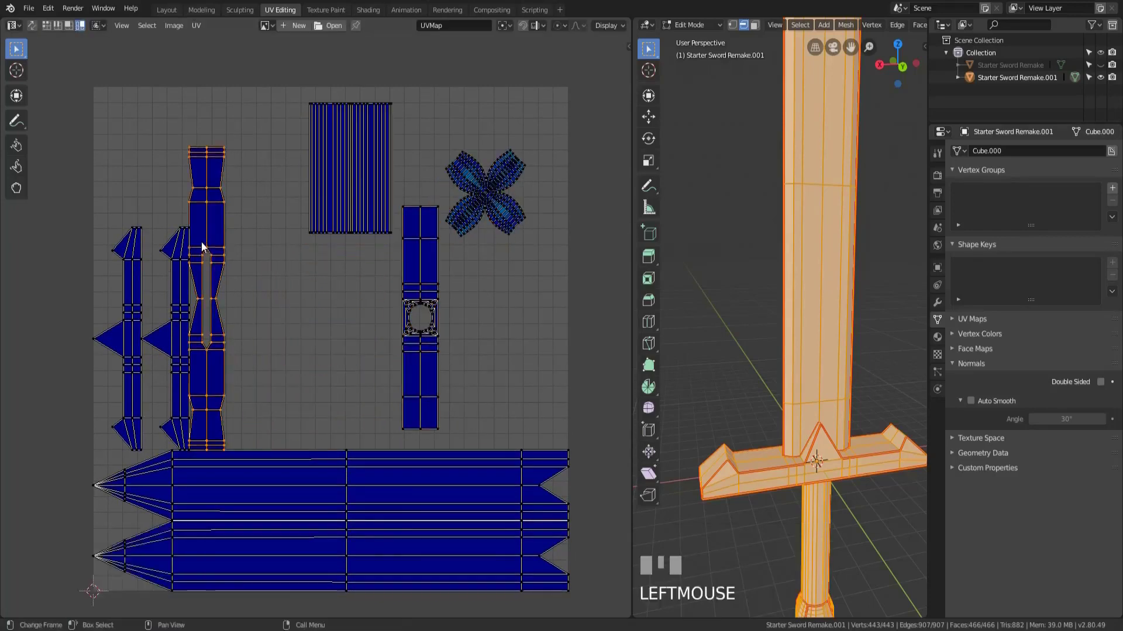
{"action": "left_click_drag", "start_coordinate": [201, 248], "coordinate": [259, 231]}
Move the two spiked guard side islands up and away from the blade islands, leaving a gap between them
{"action": "left_click", "coordinate": [180, 351]}
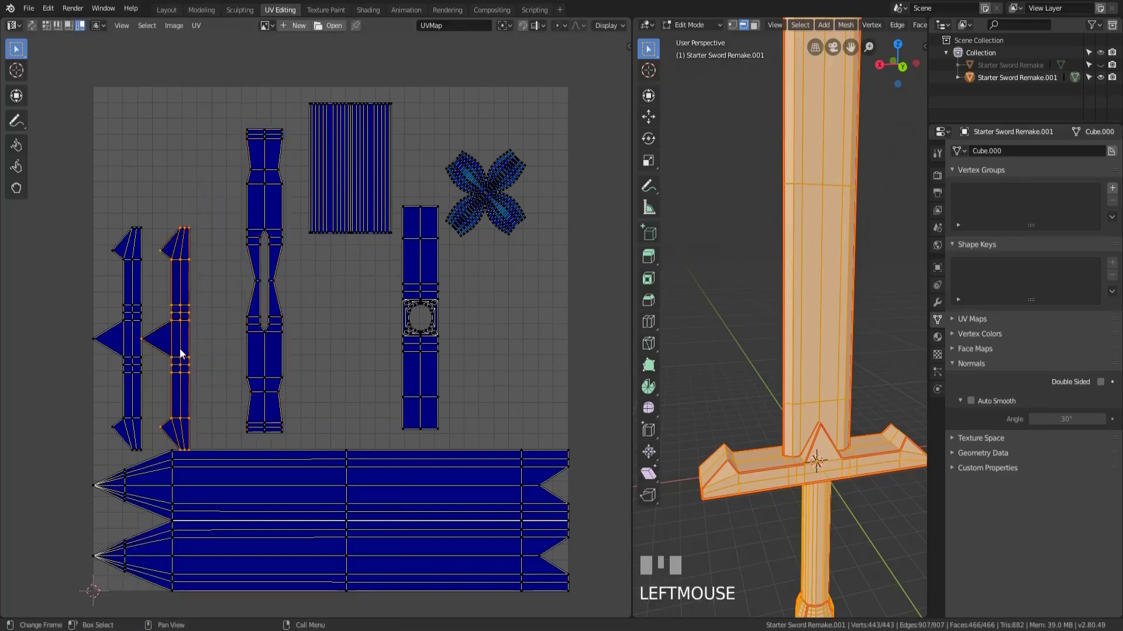
{"action": "key", "text": "g"}
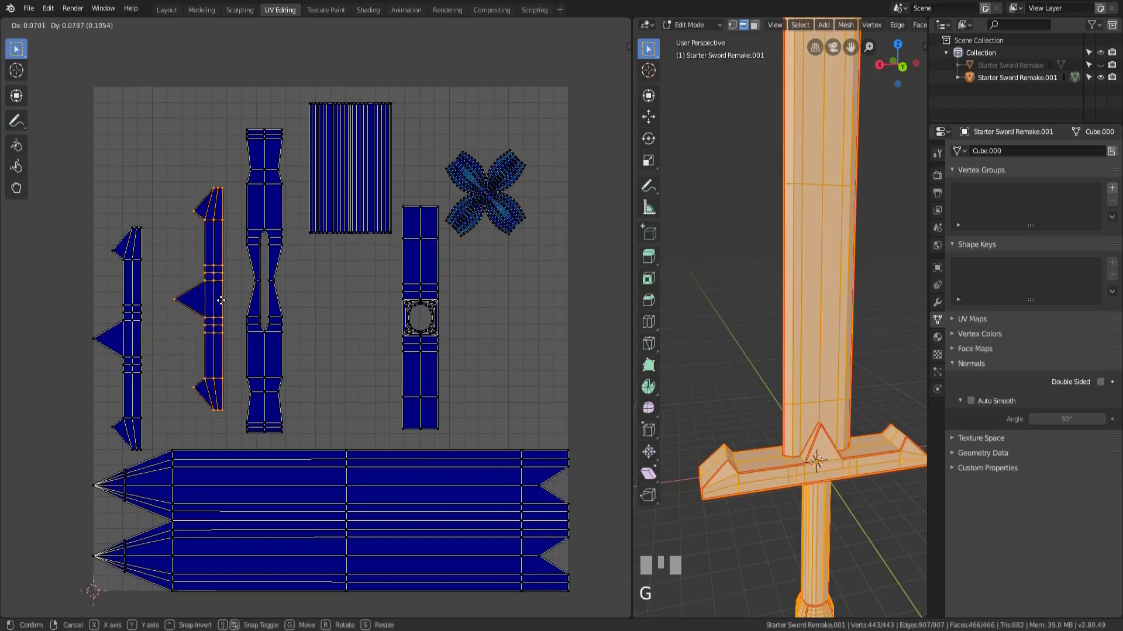
{"action": "left_click", "coordinate": [228, 296]}
{"action": "left_click", "coordinate": [117, 333]}
{"action": "key", "text": "g"}
{"action": "left_click", "coordinate": [134, 296]}
Raise the upper blade island 0.0234 m along Y to separate it from the lower blade island
{"action": "left_click", "coordinate": [325, 472]}
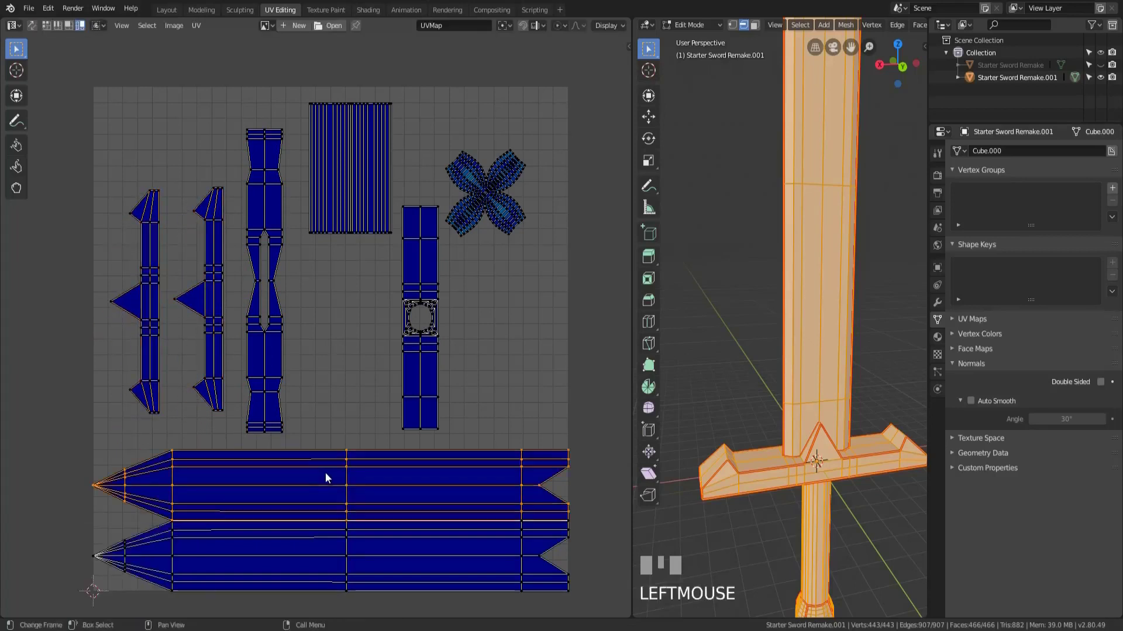
{"action": "key", "text": "g"}
{"action": "left_click", "coordinate": [313, 461]}
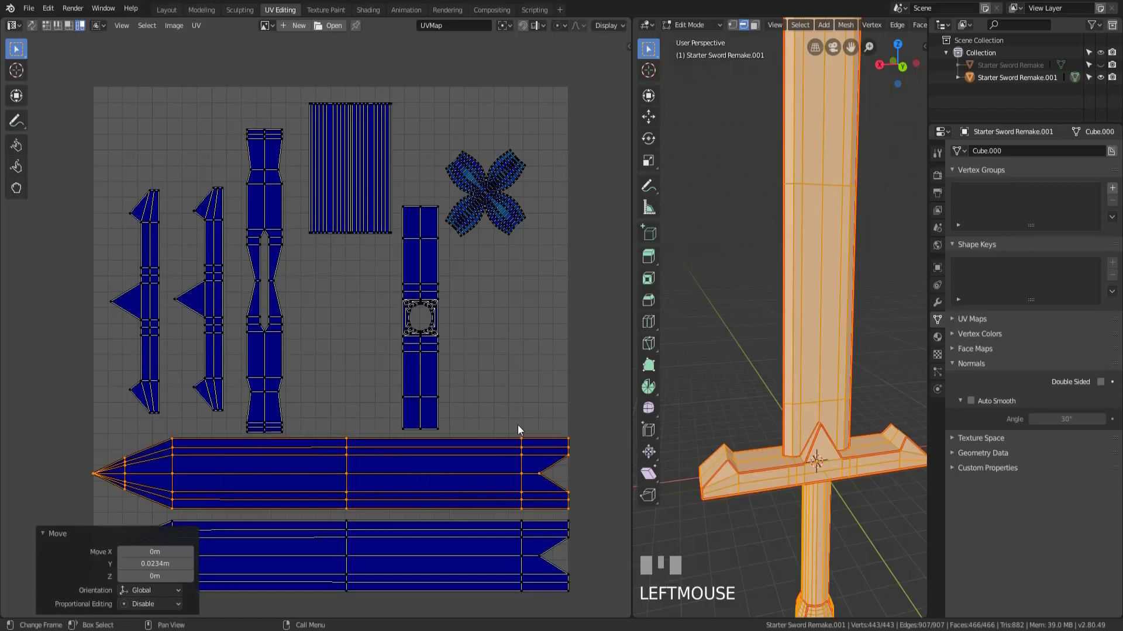
Turn on UV snapping to vertices and stack the upper blade island exactly onto the lower one, tip to tip
{"action": "middle_click_drag", "start_coordinate": [451, 391], "coordinate": [460, 336]}
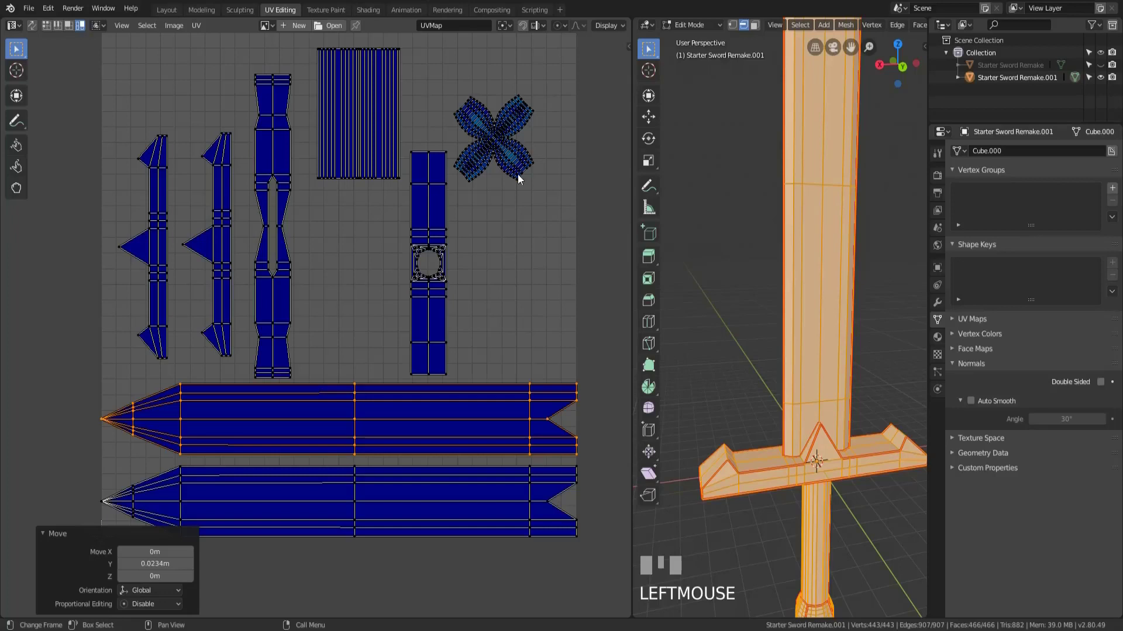
{"action": "left_click", "coordinate": [521, 27]}
{"action": "left_click", "coordinate": [533, 28]}
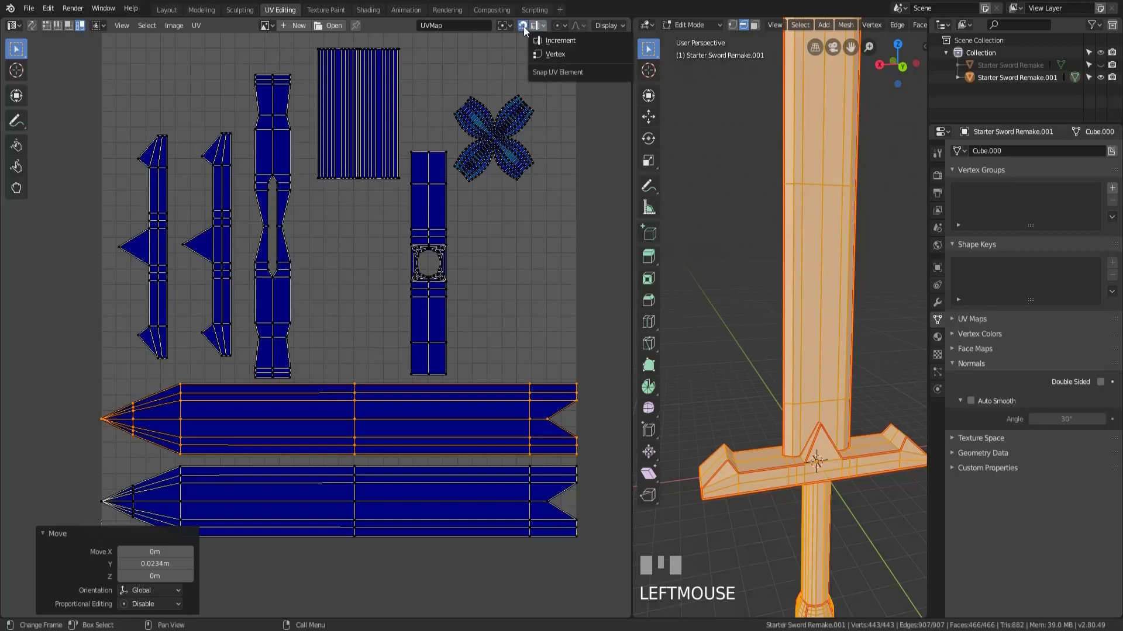
{"action": "left_click", "coordinate": [534, 26]}
{"action": "left_click", "coordinate": [549, 55]}
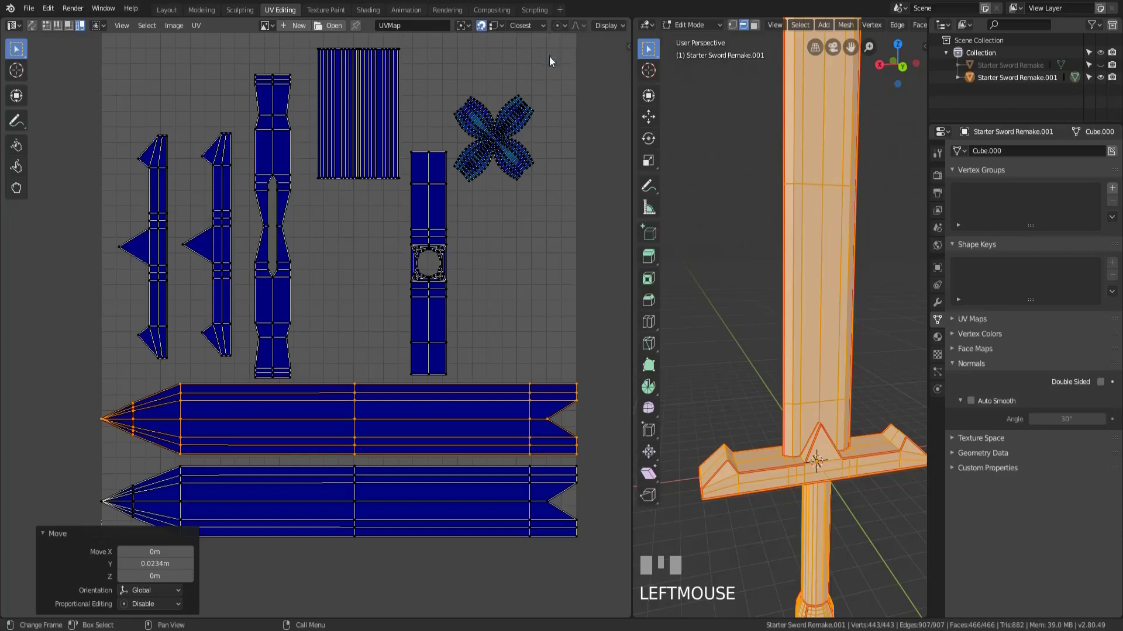
{"action": "middle_click_drag", "start_coordinate": [313, 453], "coordinate": [376, 272]}
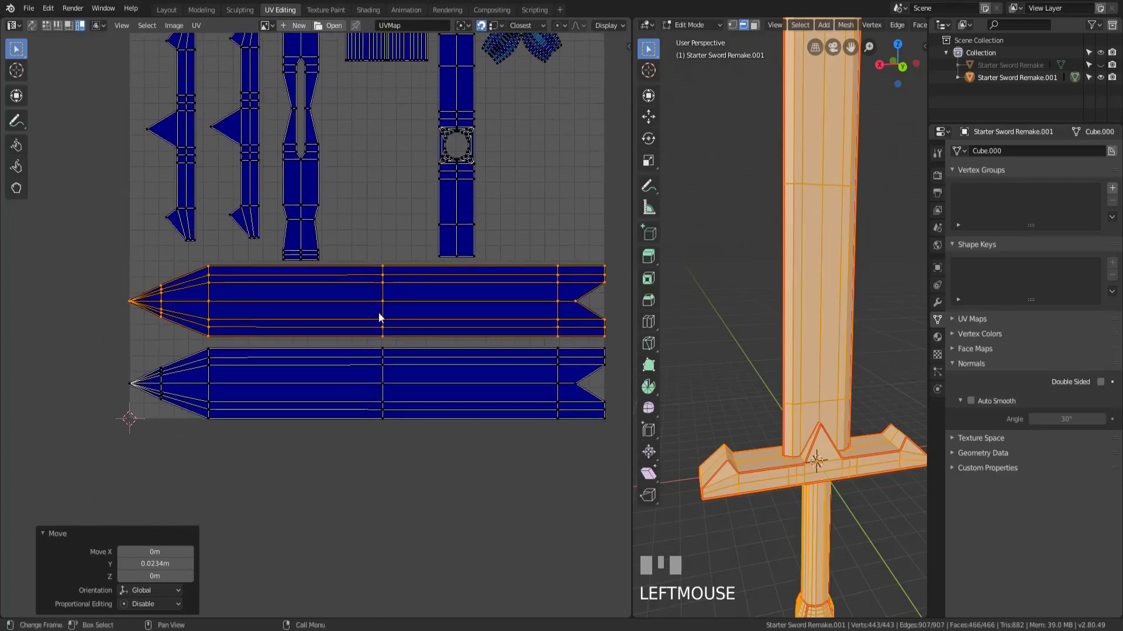
{"action": "key", "text": "g"}
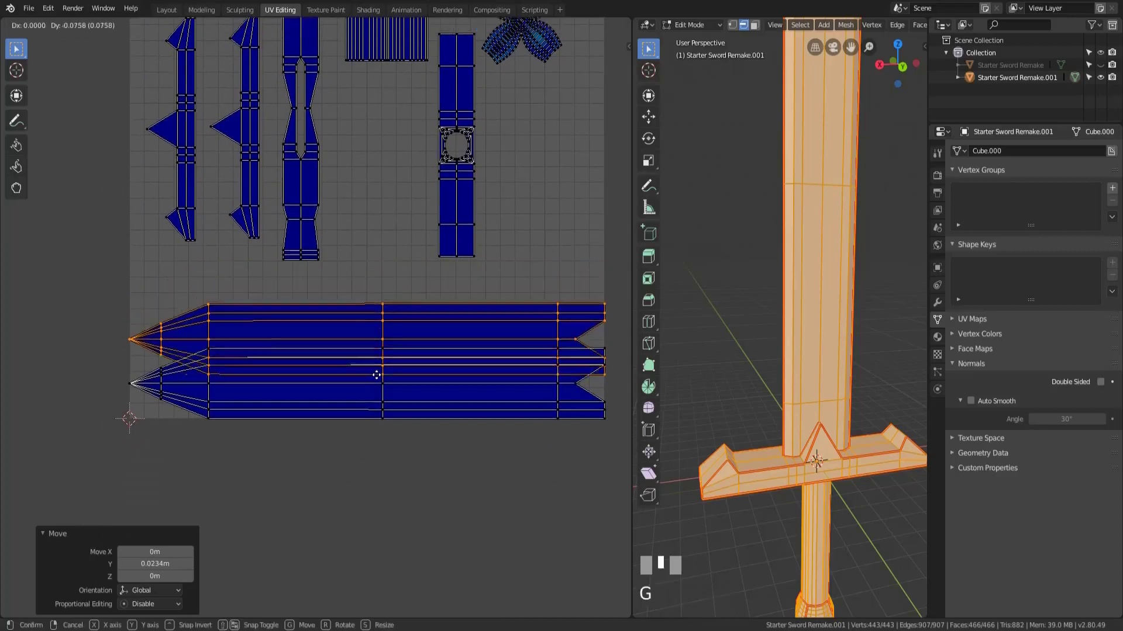
{"action": "left_click", "coordinate": [131, 384]}
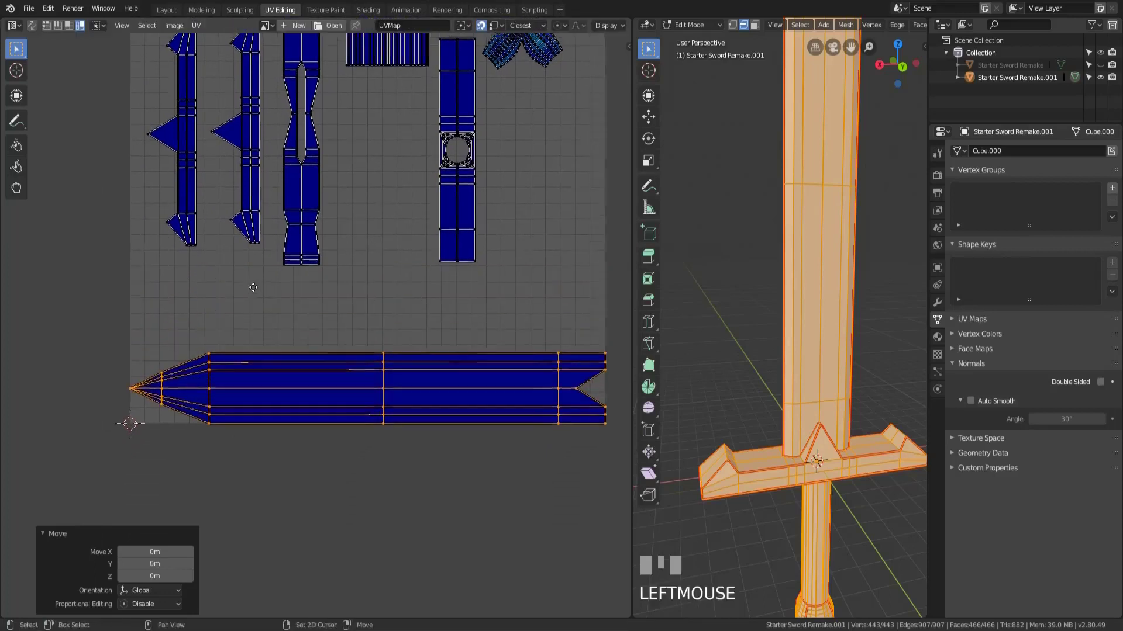
Stack one spiked guard side island onto the other, snapping their centre spike tips together
{"action": "scroll", "coordinate": [249, 284], "scroll_direction": "up", "scroll_amount": 5}
{"action": "left_click", "coordinate": [249, 284]}
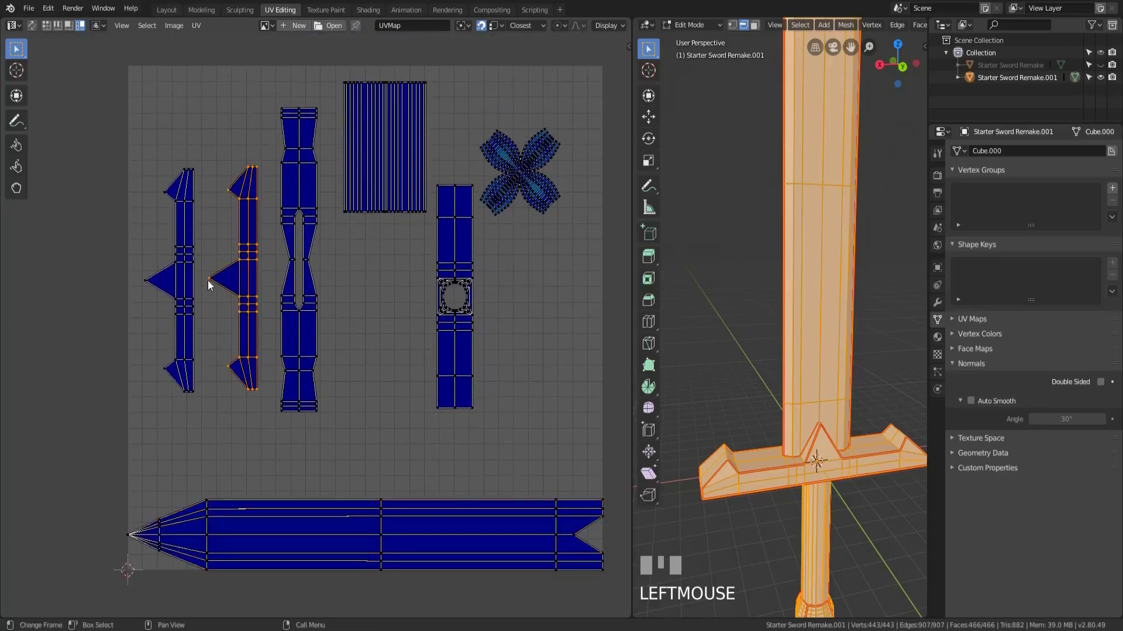
{"action": "key", "text": "g"}
{"action": "left_click", "coordinate": [144, 284]}
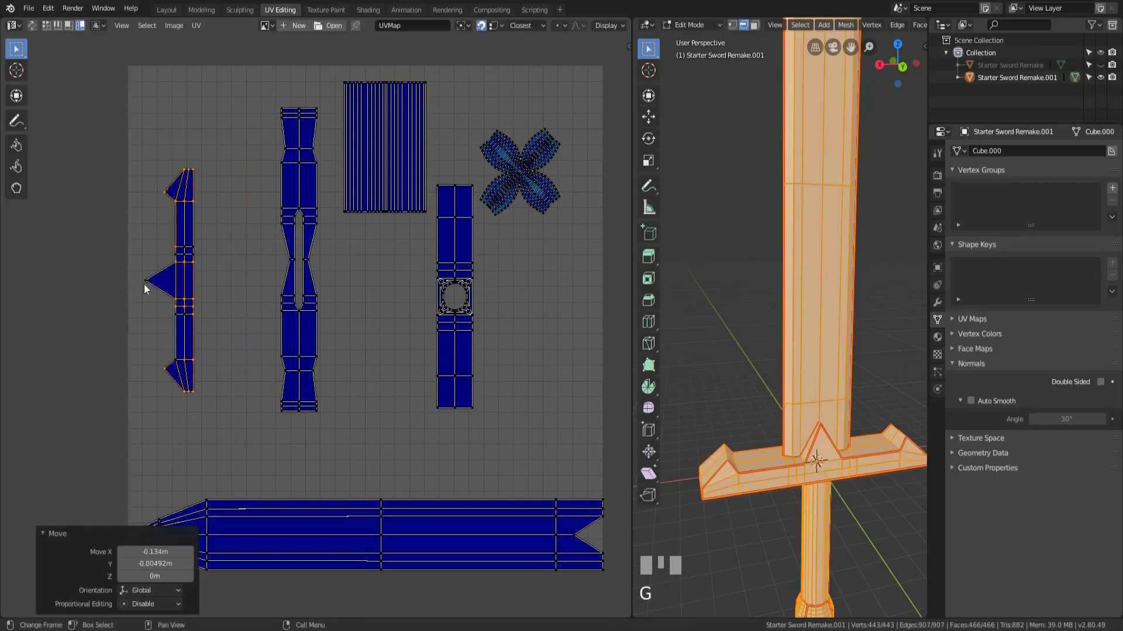
Isolate the guard's triangular centre face to check where it lies in the UV layout, and reselect the whole sword
{"action": "left_click", "coordinate": [147, 289]}
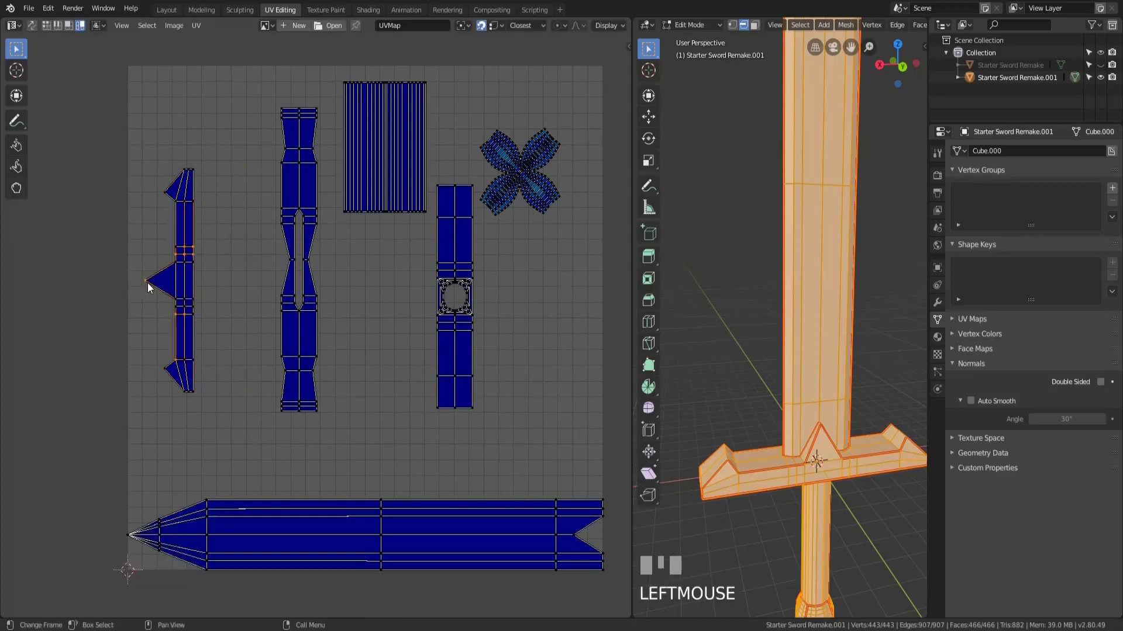
{"action": "scroll", "coordinate": [175, 269], "scroll_direction": "up", "scroll_amount": 5}
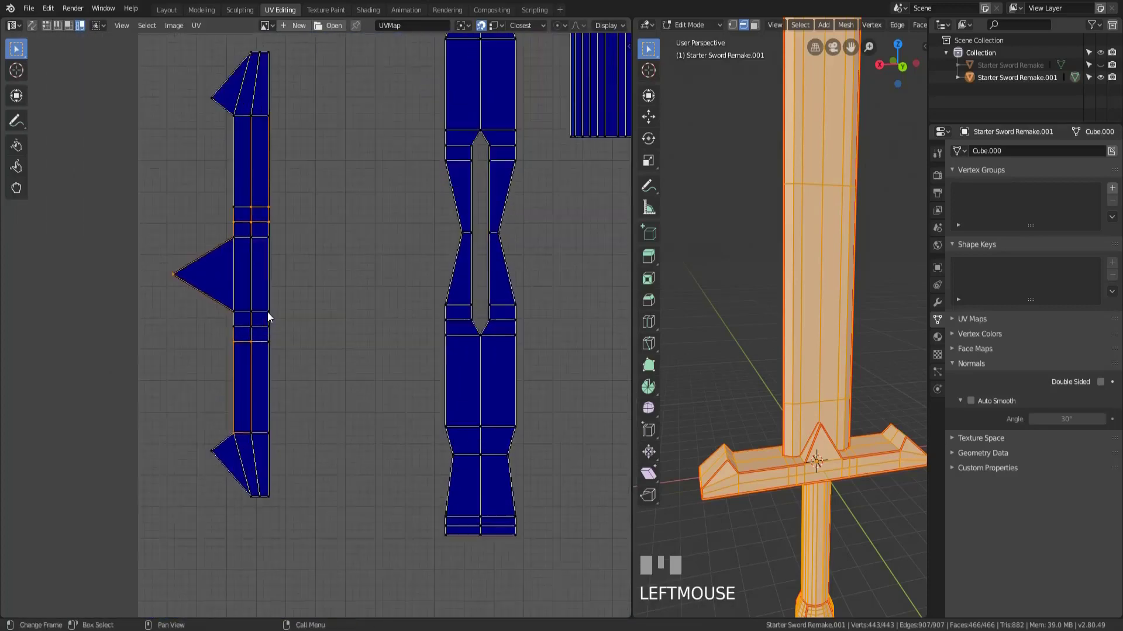
{"action": "scroll", "coordinate": [267, 316], "scroll_direction": "up", "scroll_amount": 1}
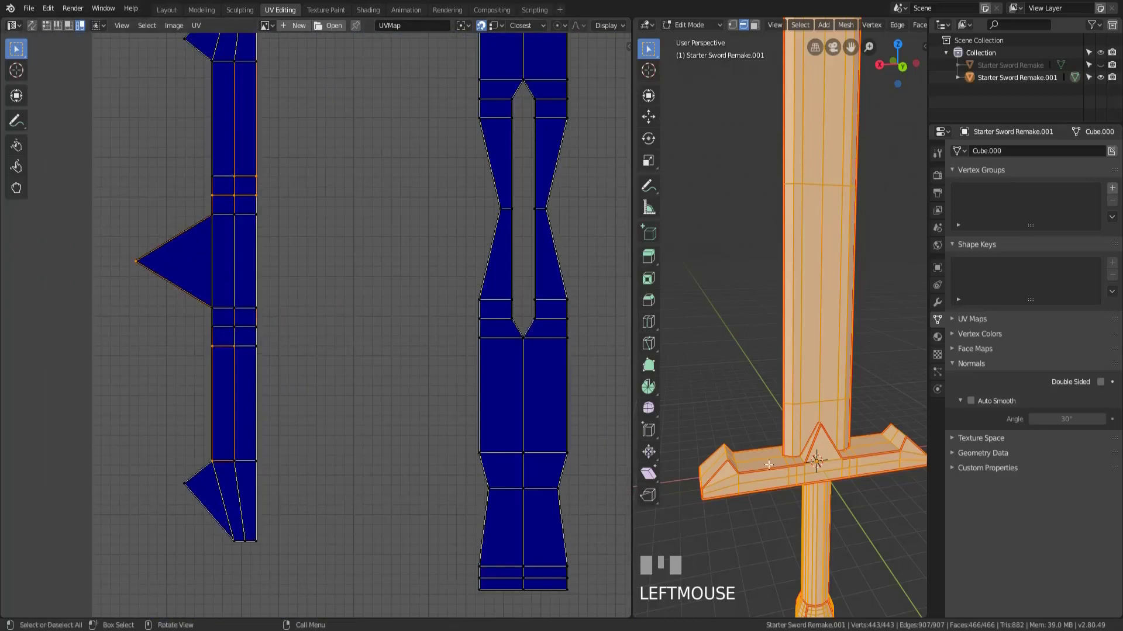
{"action": "key", "text": "3"}
{"action": "left_click", "coordinate": [820, 453]}
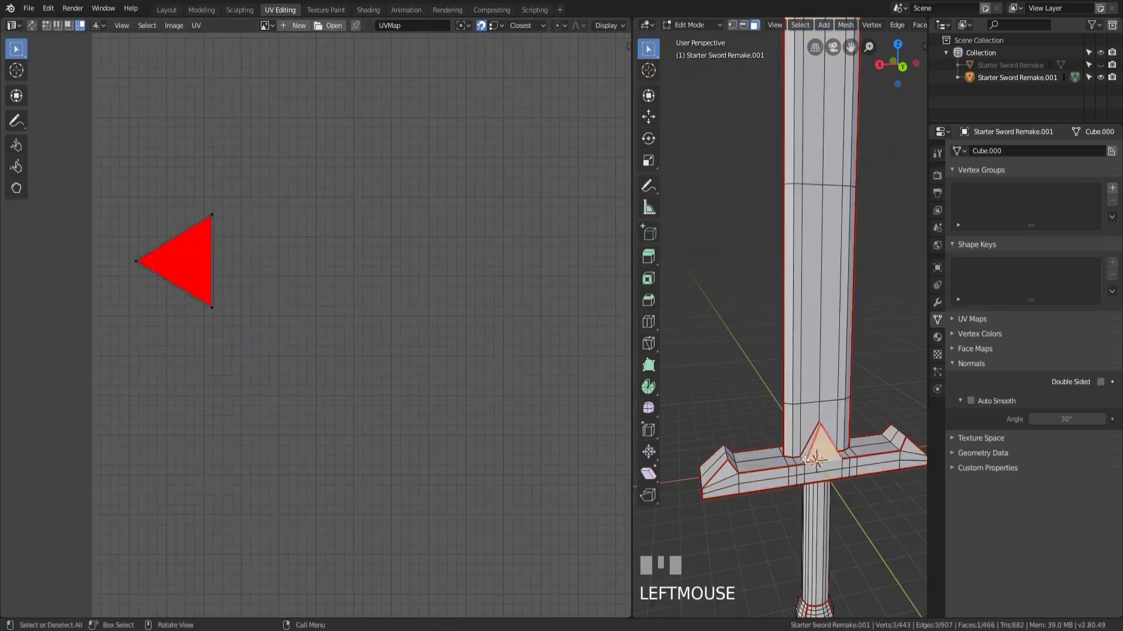
{"action": "middle_click_drag", "start_coordinate": [765, 423], "coordinate": [830, 419]}
{"action": "key", "text": "a"}
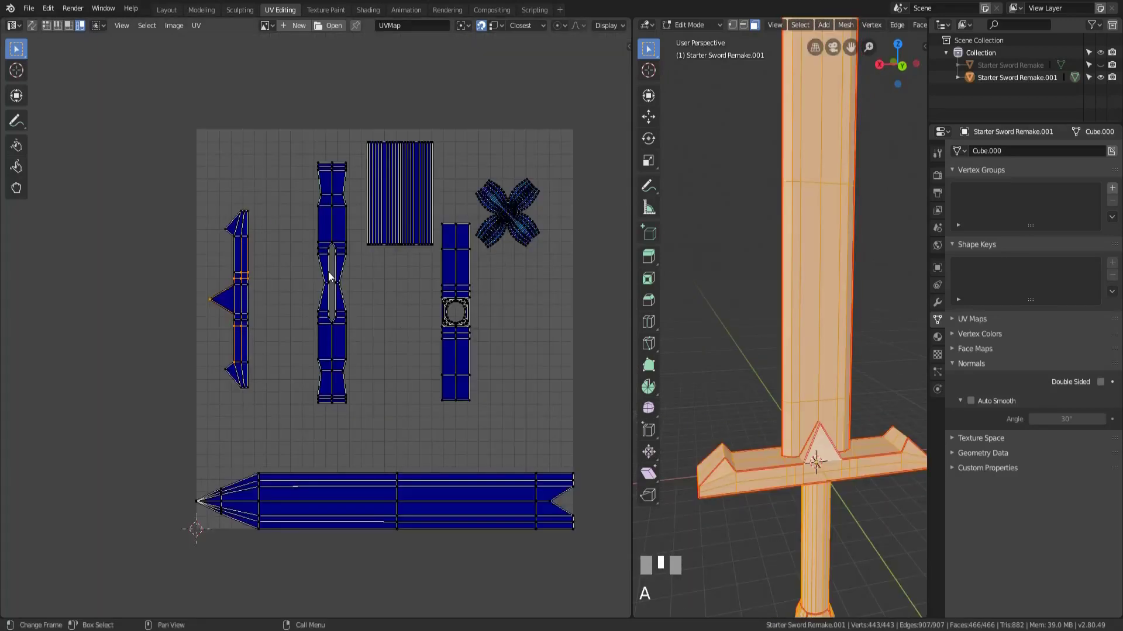
Select both stacked guard side islands together, rotate them 84.6° and shift them above the blade island
{"action": "key", "text": "ctrl"}
{"action": "left_click_drag", "start_coordinate": [229, 184], "coordinate": [279, 272]}
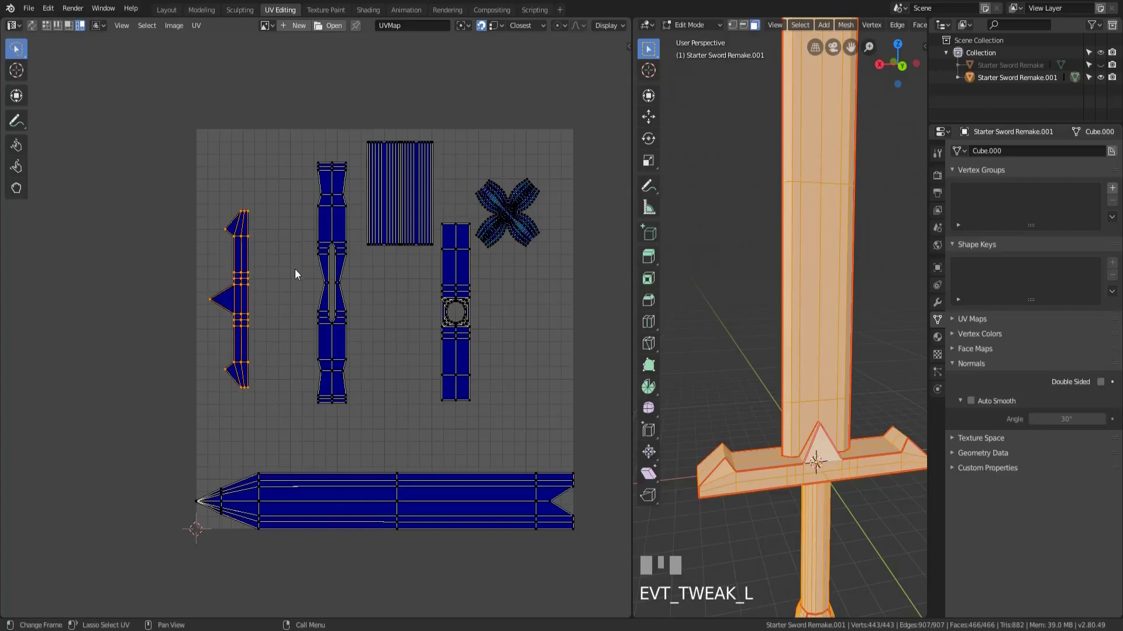
{"action": "key", "text": "r"}
{"action": "left_click", "coordinate": [278, 464]}
{"action": "key", "text": "g"}
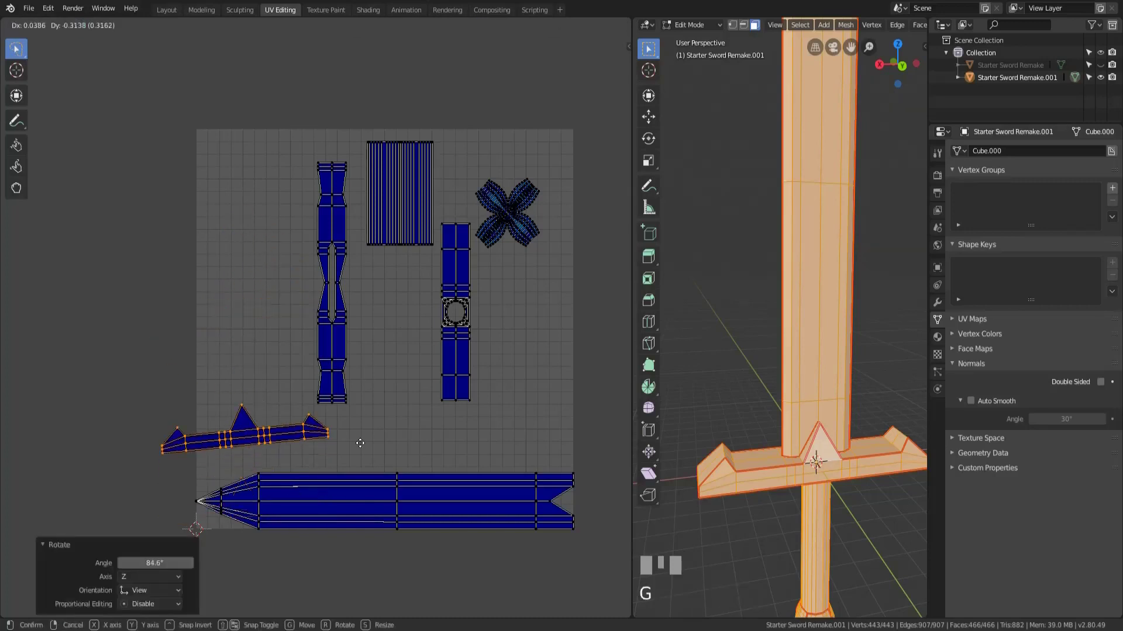
{"action": "left_click", "coordinate": [394, 431]}
Turn off UV snapping, reposition the stacked guard side islands just above the blade and rotate them 6.1° to level them
{"action": "key", "text": "shift+Tab"}
{"action": "key", "text": "g"}
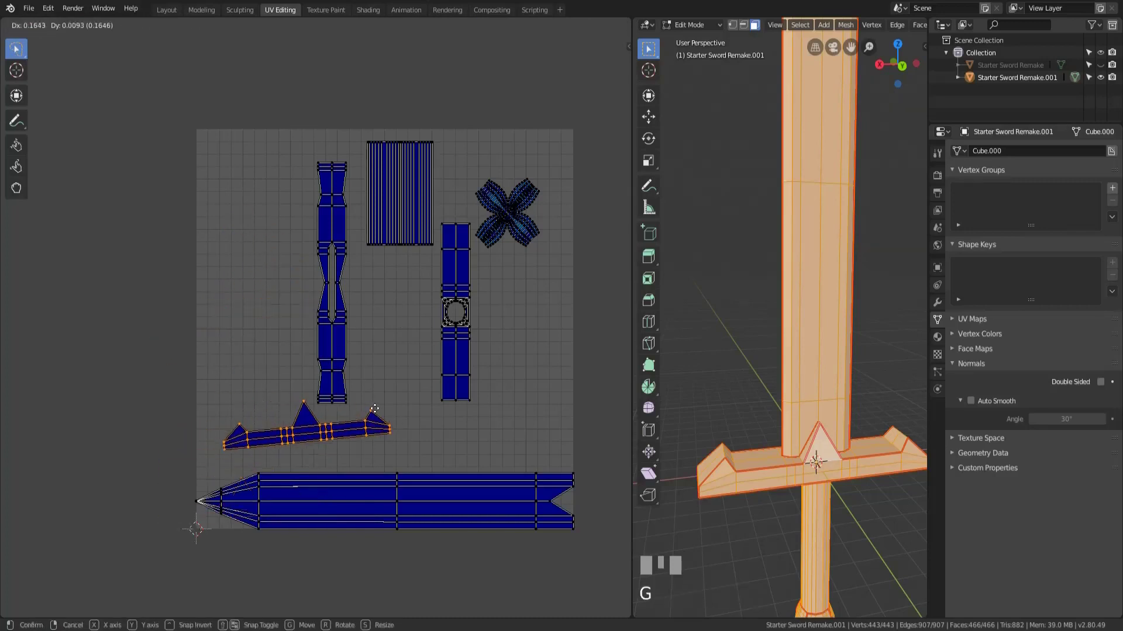
{"action": "left_click", "coordinate": [336, 404]}
{"action": "key", "text": "r"}
{"action": "left_click", "coordinate": [398, 424]}
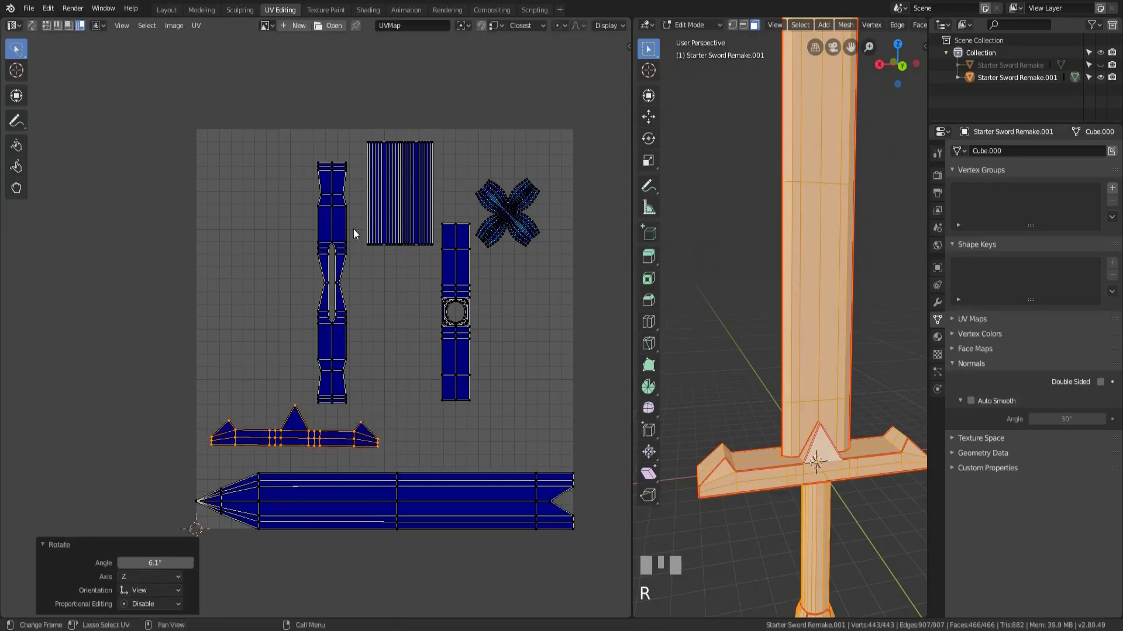
Move the slotted guard island and the striped handle island closer to the left edge of the UV area
{"action": "left_click", "coordinate": [340, 252]}
{"action": "key", "text": "g"}
{"action": "left_click", "coordinate": [260, 242]}
{"action": "left_click", "coordinate": [370, 220]}
{"action": "key", "text": "g"}
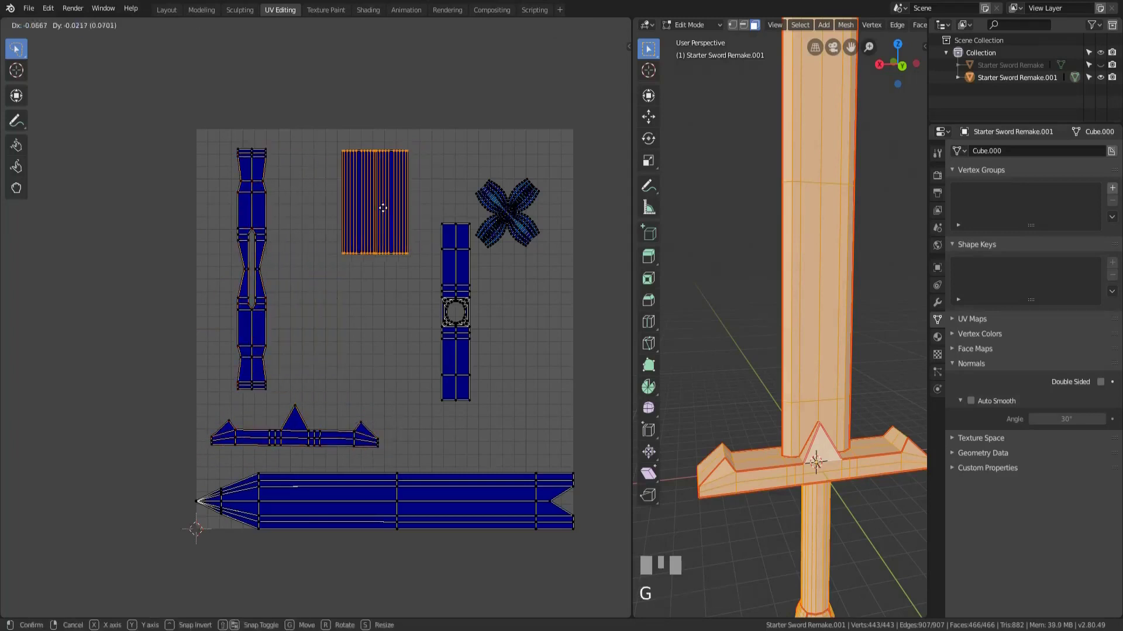
{"action": "left_click", "coordinate": [351, 213]}
Move the round-holed guard island next to the handle island and lower the pommel island beside it
{"action": "left_click", "coordinate": [447, 277]}
{"action": "key", "text": "g"}
{"action": "left_click", "coordinate": [398, 252]}
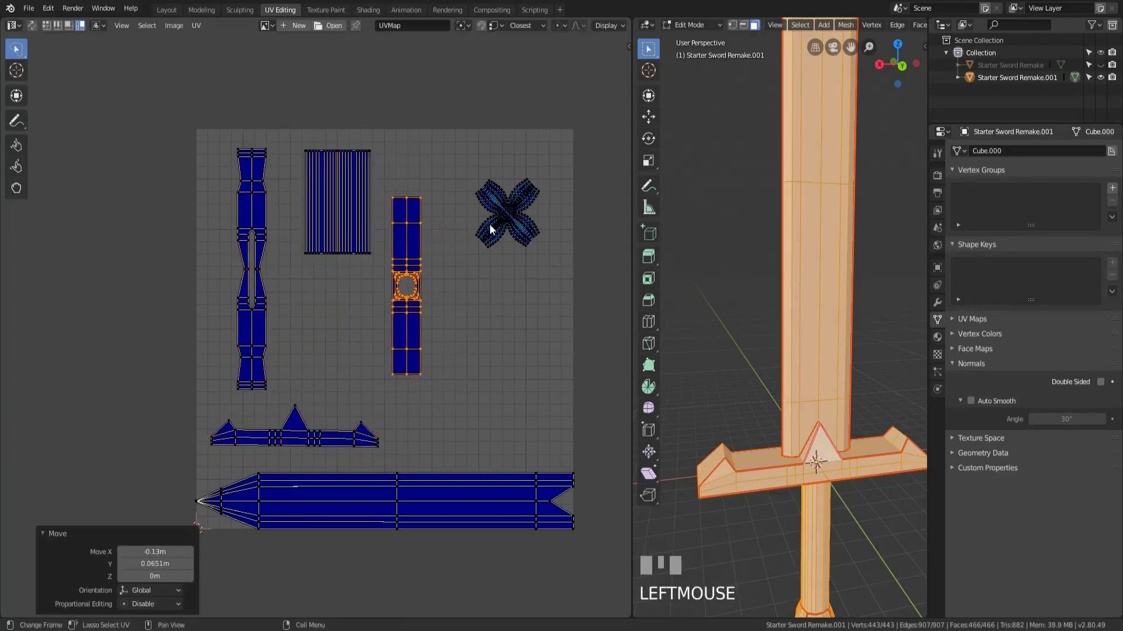
{"action": "left_click", "coordinate": [499, 219]}
{"action": "key", "text": "g"}
{"action": "left_click", "coordinate": [476, 290]}
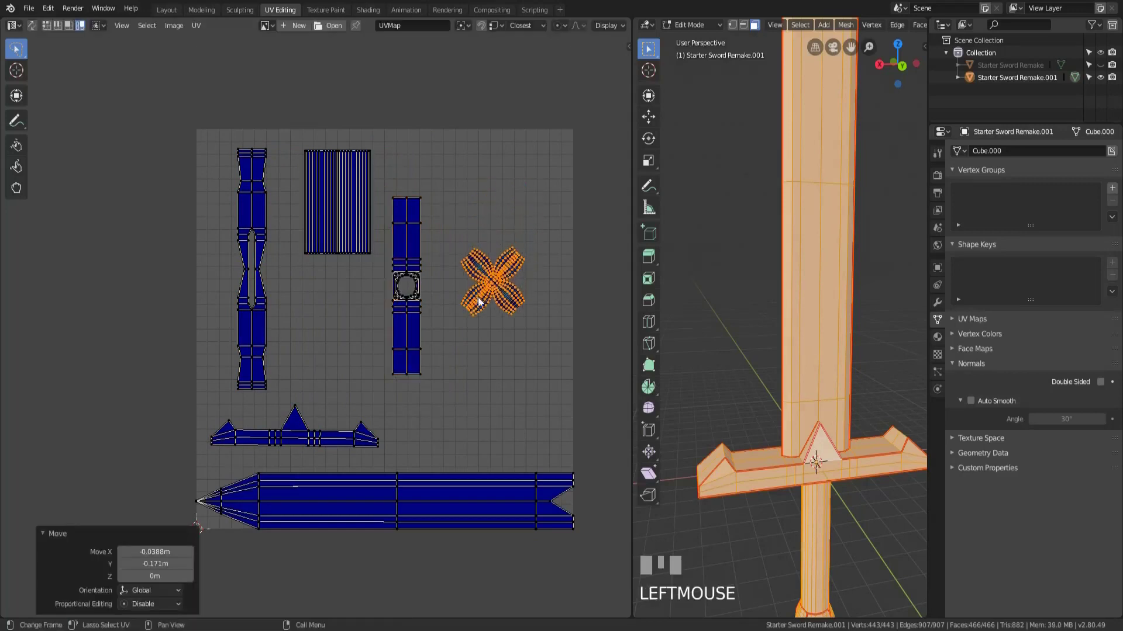
Narrow the UV editor to enlarge the 3D view, and examine the pommel island and the finished UV layout
{"action": "middle_click_drag", "start_coordinate": [498, 394], "coordinate": [419, 367]}
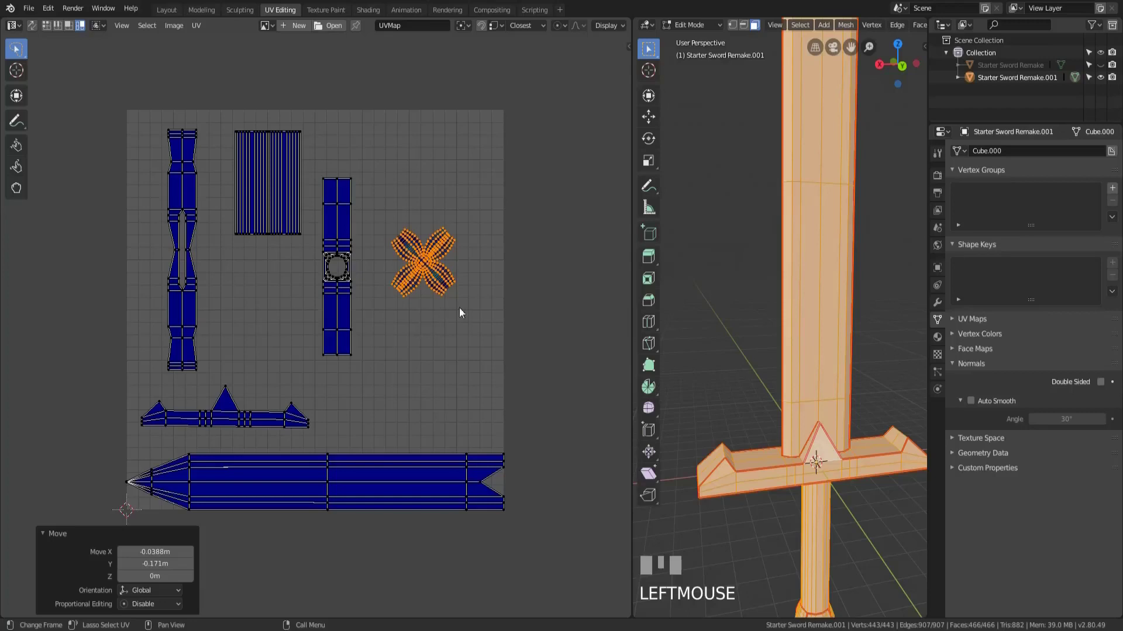
{"action": "left_click_drag", "start_coordinate": [632, 258], "coordinate": [384, 300]}
{"action": "key", "text": "Home"}
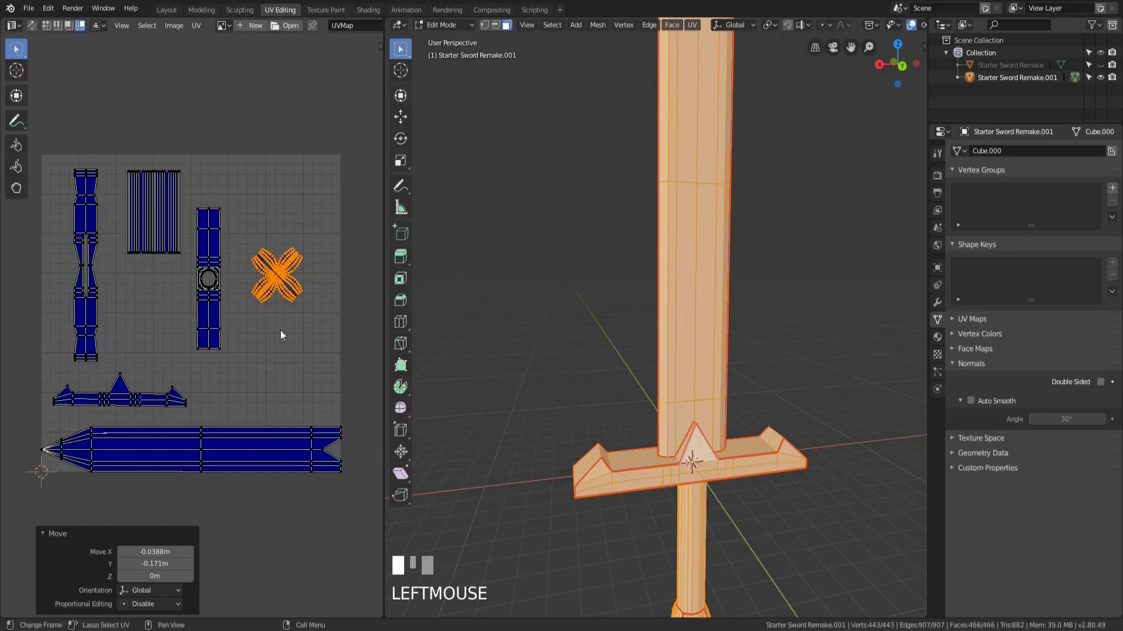
{"action": "scroll", "coordinate": [280, 334], "scroll_direction": "up", "scroll_amount": 5}
{"action": "middle_click_drag", "start_coordinate": [320, 310], "coordinate": [213, 344]}
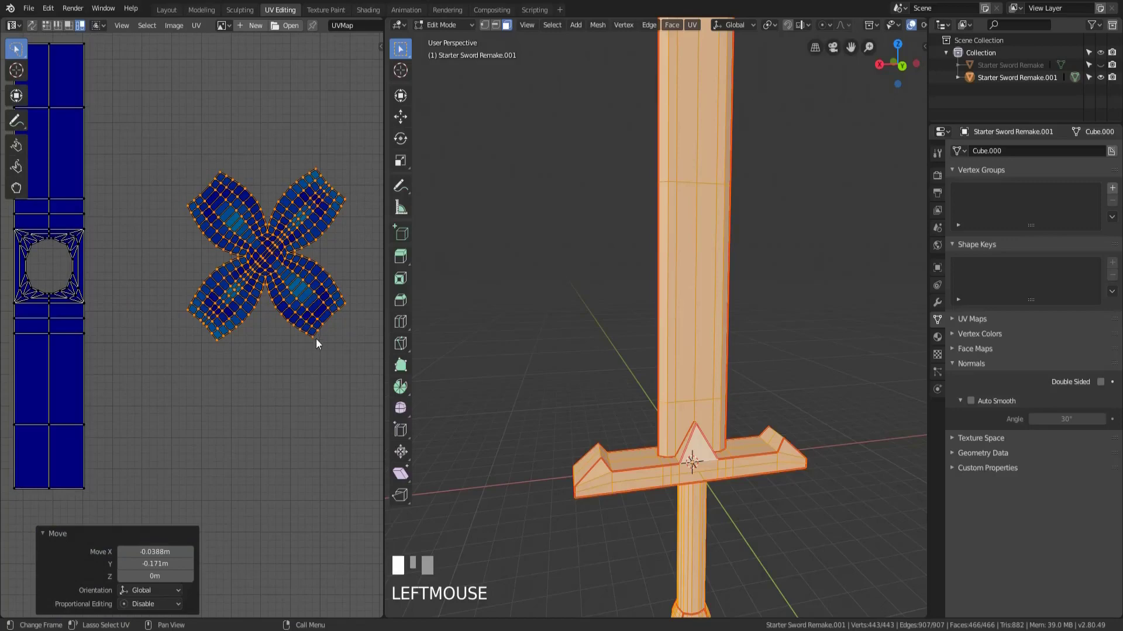
{"action": "scroll", "coordinate": [316, 342], "scroll_direction": "down", "scroll_amount": 4}
{"action": "middle_click_drag", "start_coordinate": [180, 363], "coordinate": [240, 370]}
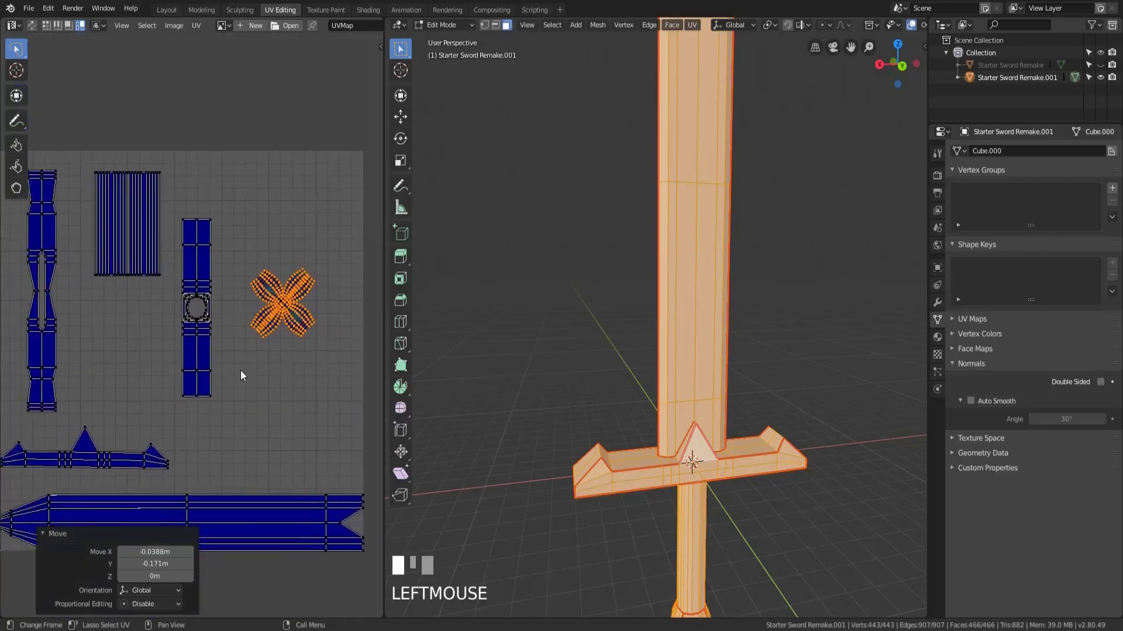
{"action": "key", "text": "a"}
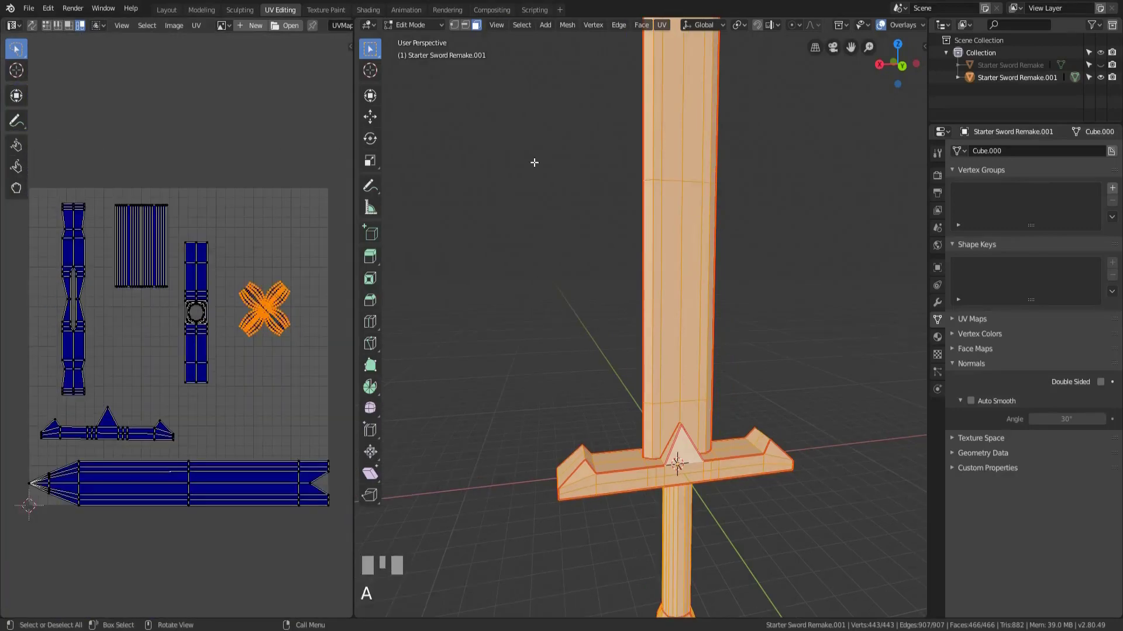
Switch to the Texture Paint workspace and inspect the untextured sword beside the loaded base colour image
{"action": "left_click", "coordinate": [342, 15]}
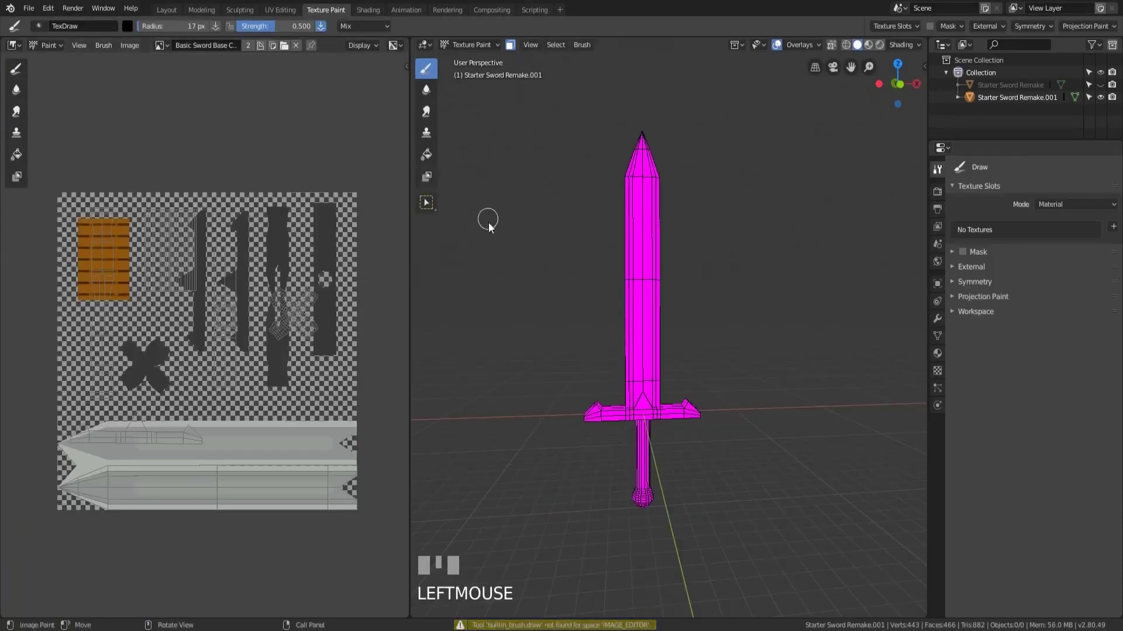
{"action": "left_click", "coordinate": [162, 47]}
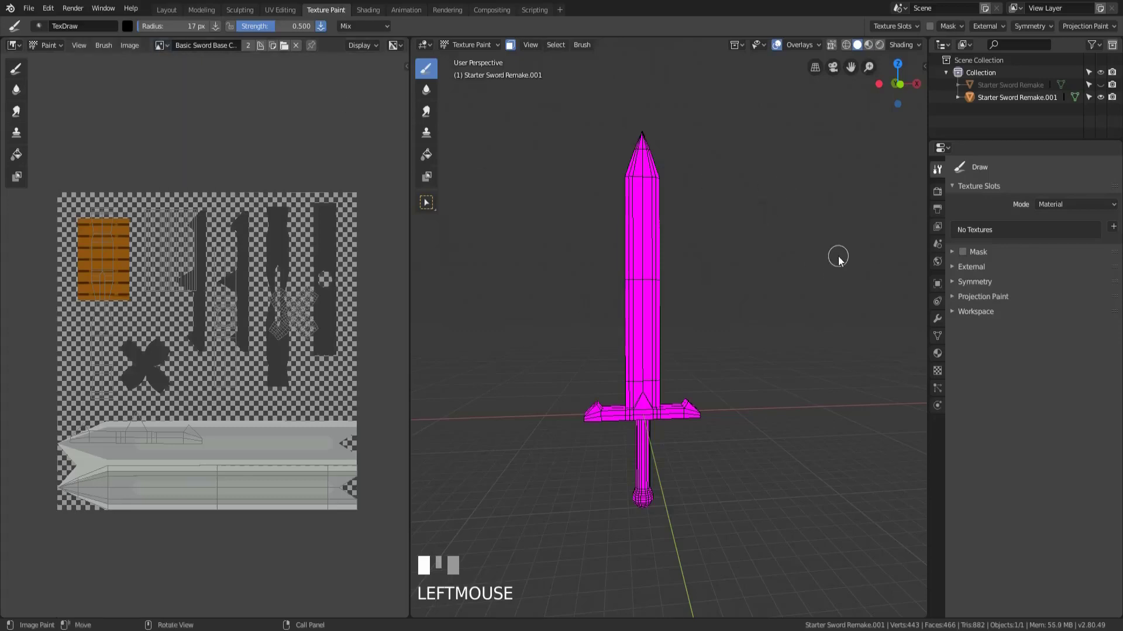
{"action": "middle_click_drag", "start_coordinate": [813, 270], "coordinate": [754, 304]}
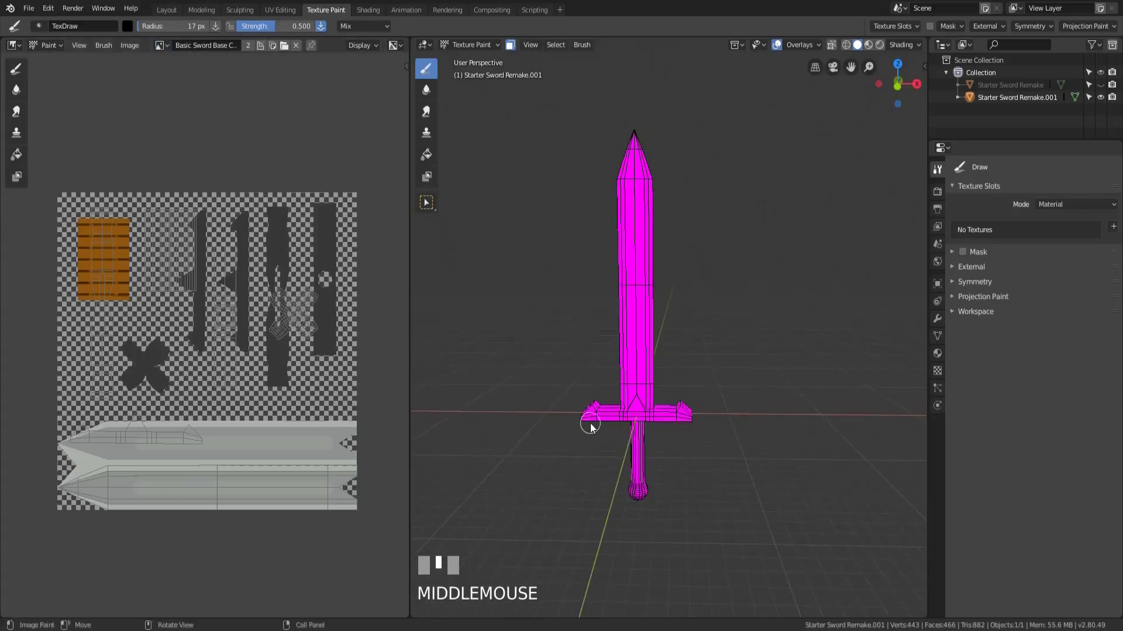
{"action": "scroll", "coordinate": [705, 406], "scroll_direction": "up", "scroll_amount": 1}
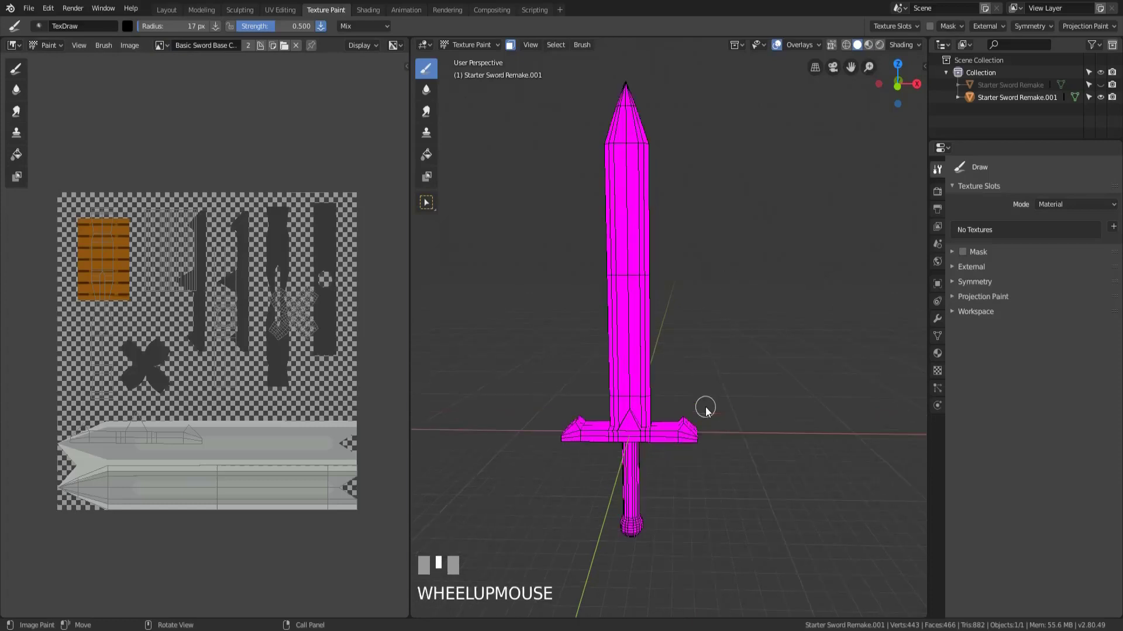
Rename the sword's material to Sword
{"action": "middle_click_drag", "start_coordinate": [697, 371], "coordinate": [739, 383], "text": "shift"}
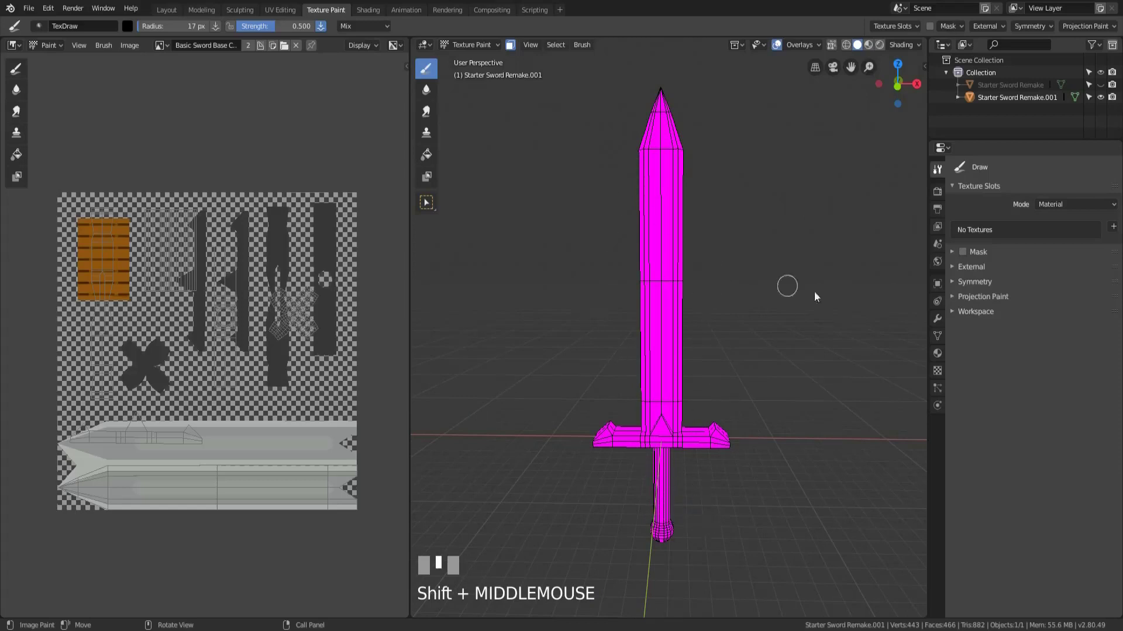
{"action": "left_click", "coordinate": [937, 354]}
{"action": "left_click", "coordinate": [1007, 221]}
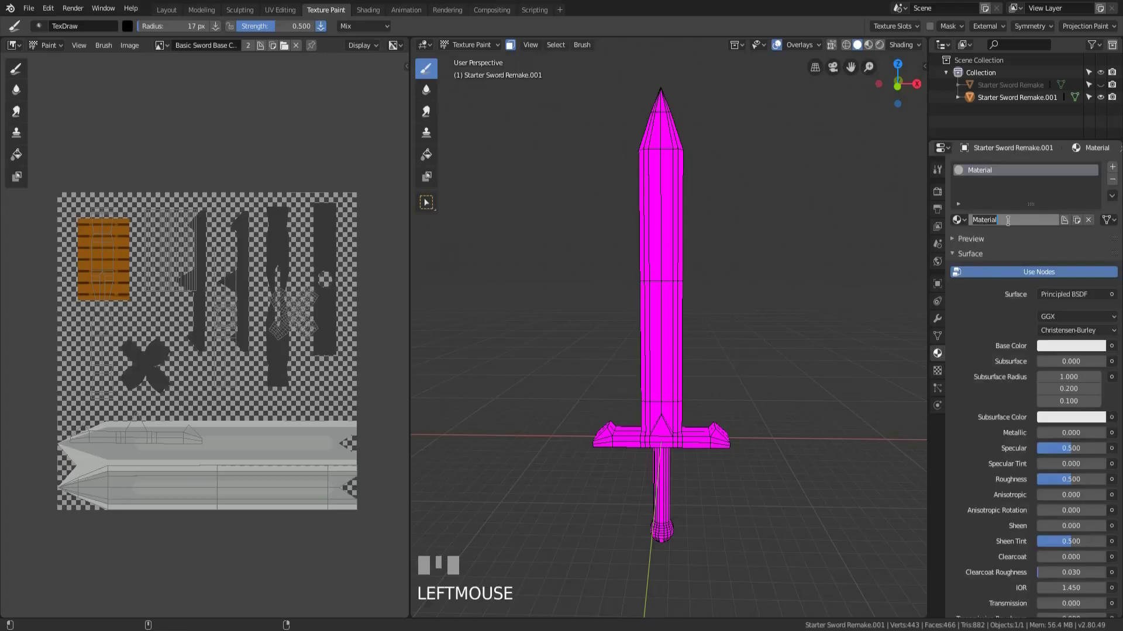
{"action": "type", "text": "Sword"}
{"action": "key", "text": "Return"}
Add a Base Color texture paint slot at 2048 × 2048 px with the generated type UV Grid
{"action": "left_click", "coordinate": [937, 169]}
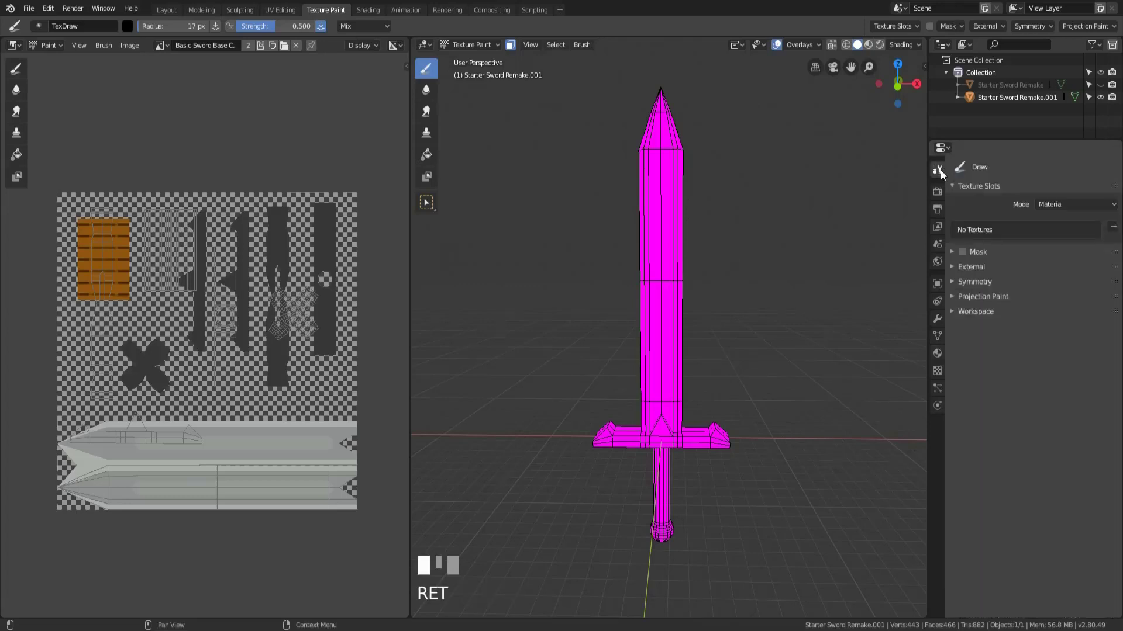
{"action": "left_click", "coordinate": [1112, 226]}
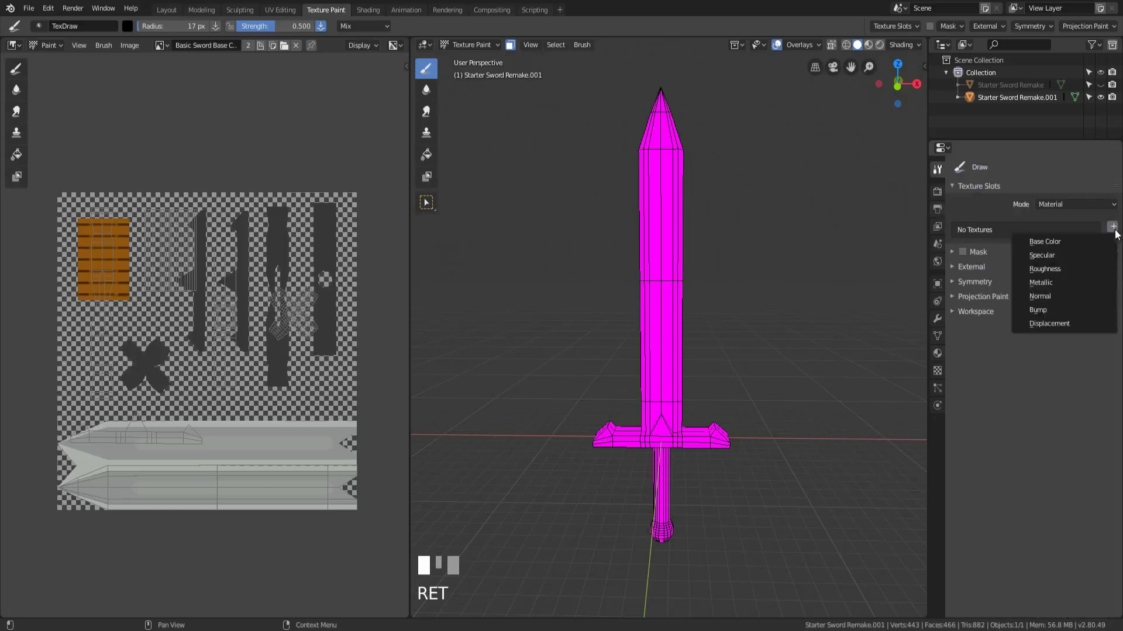
{"action": "left_click", "coordinate": [1089, 247]}
{"action": "left_click", "coordinate": [1077, 248]}
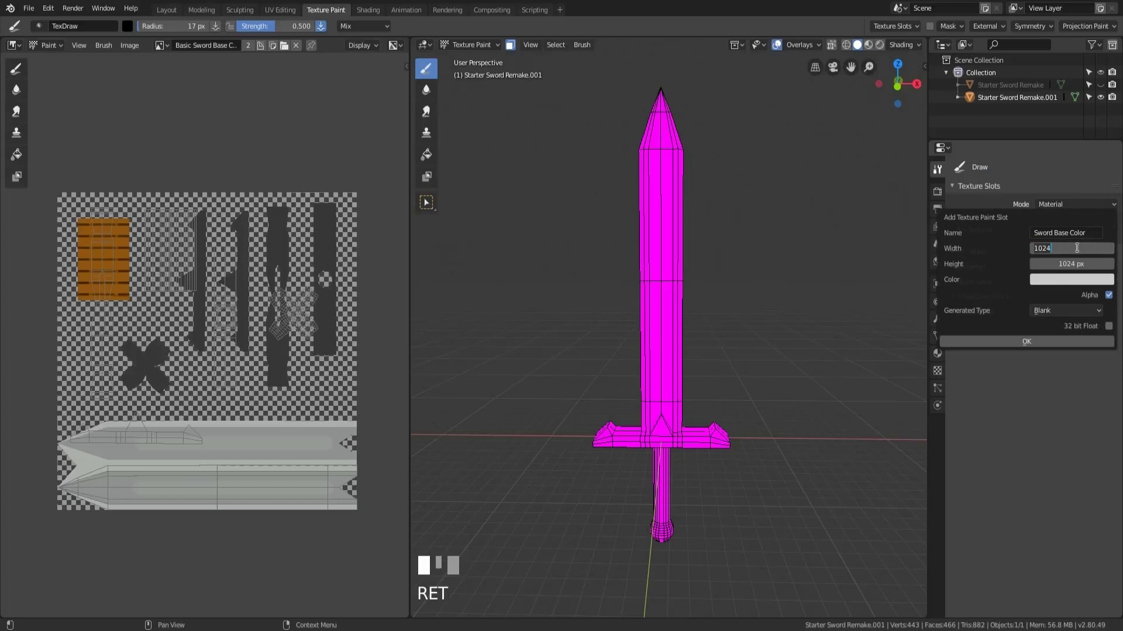
{"action": "type", "text": "2048"}
{"action": "key", "text": "Return"}
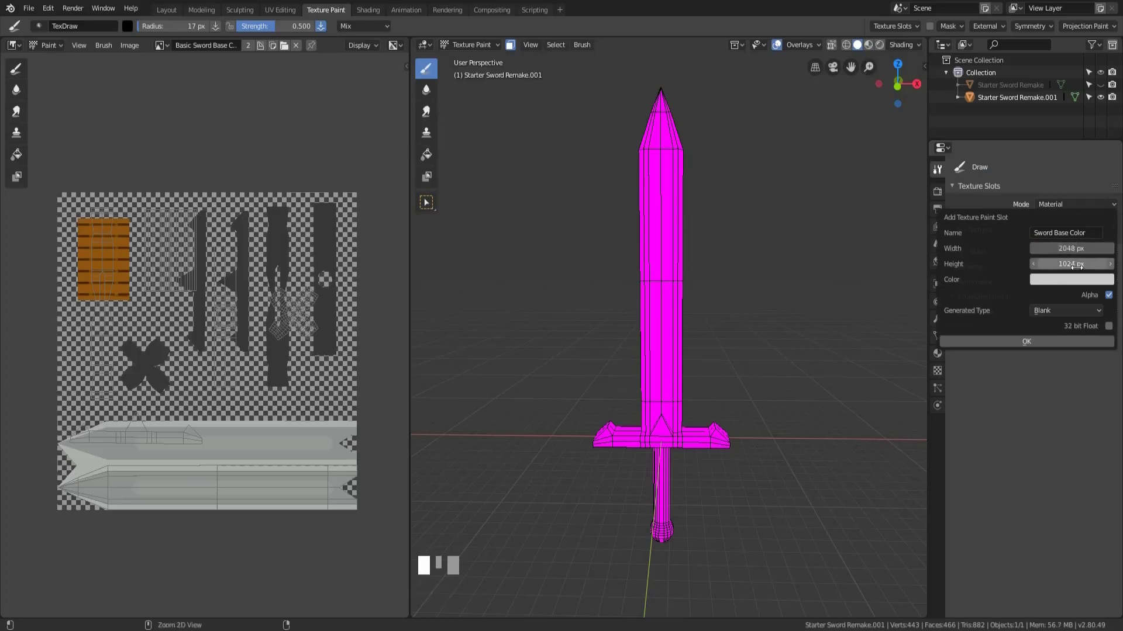
{"action": "type", "text": "2048"}
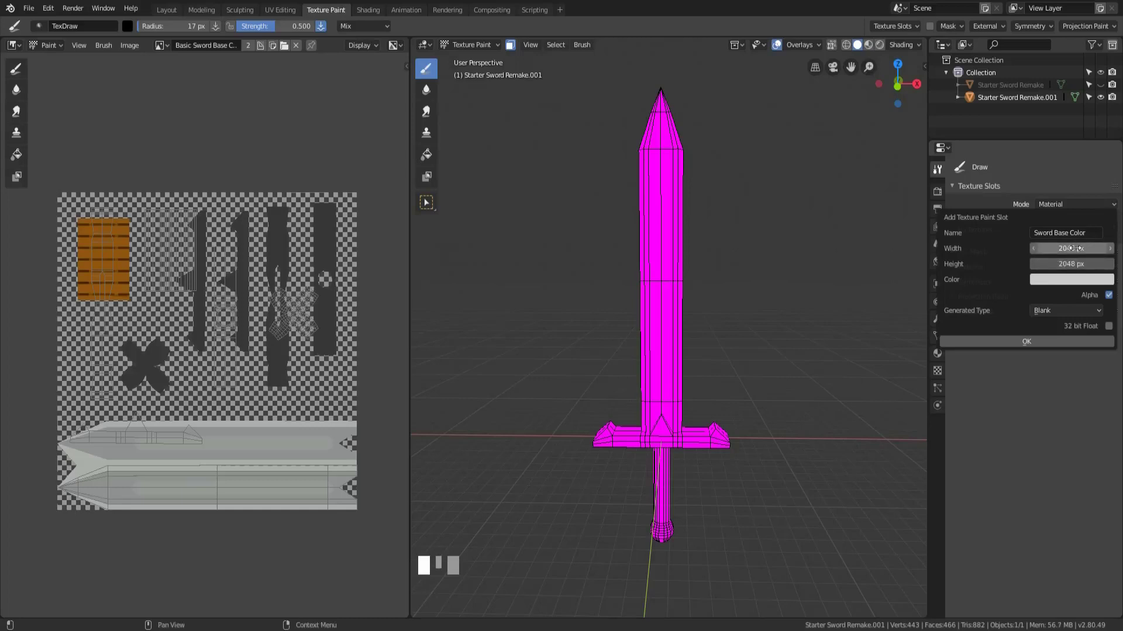
{"action": "left_click", "coordinate": [1073, 309]}
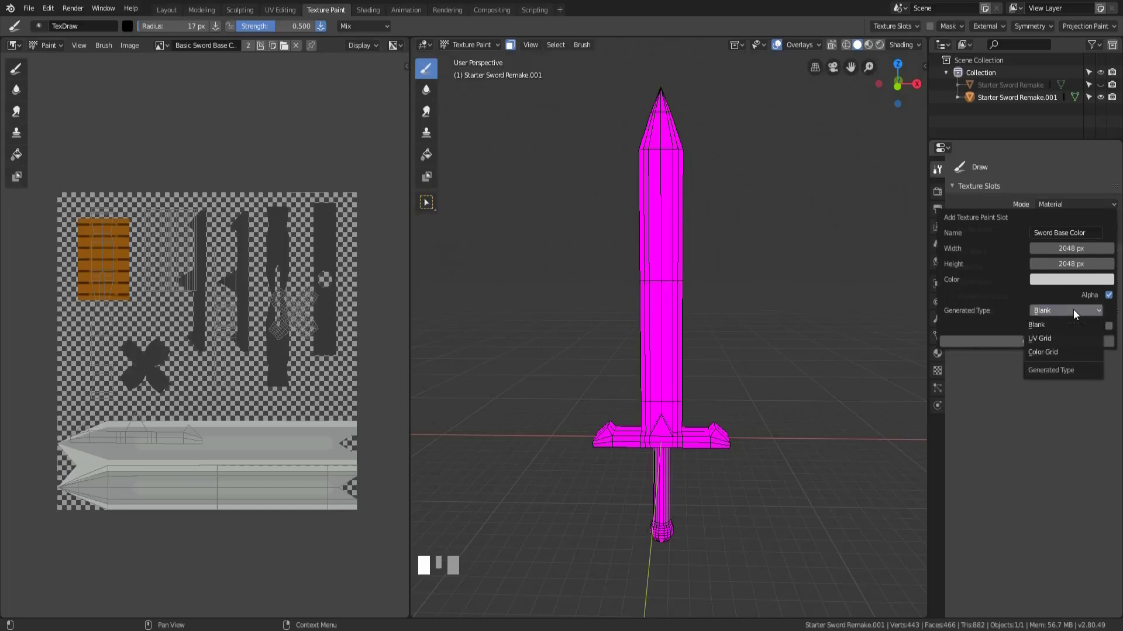
{"action": "left_click", "coordinate": [1060, 339]}
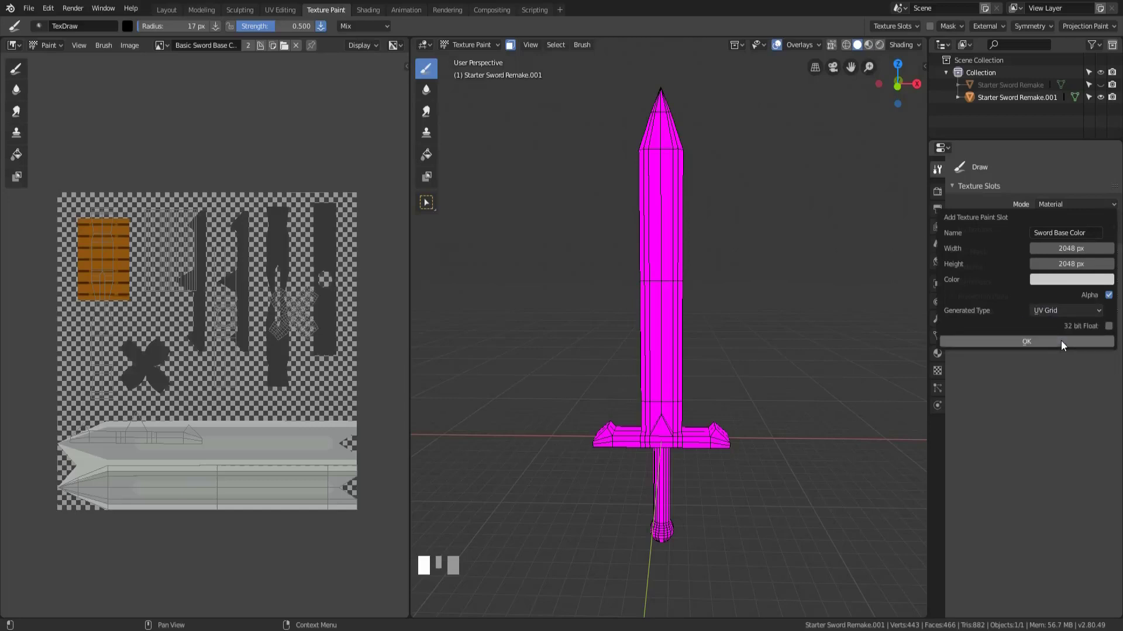
{"action": "left_click", "coordinate": [1061, 340]}
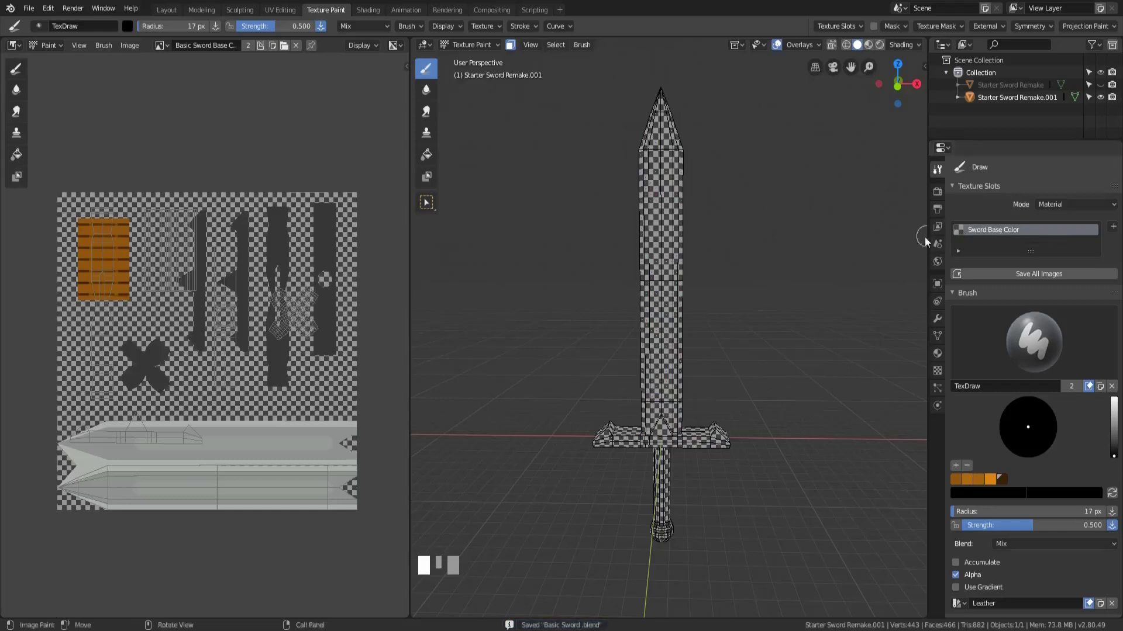
Display the Sword Base Color image in the image editor and activate the Fill tool for the 3D model
{"action": "left_click", "coordinate": [159, 45]}
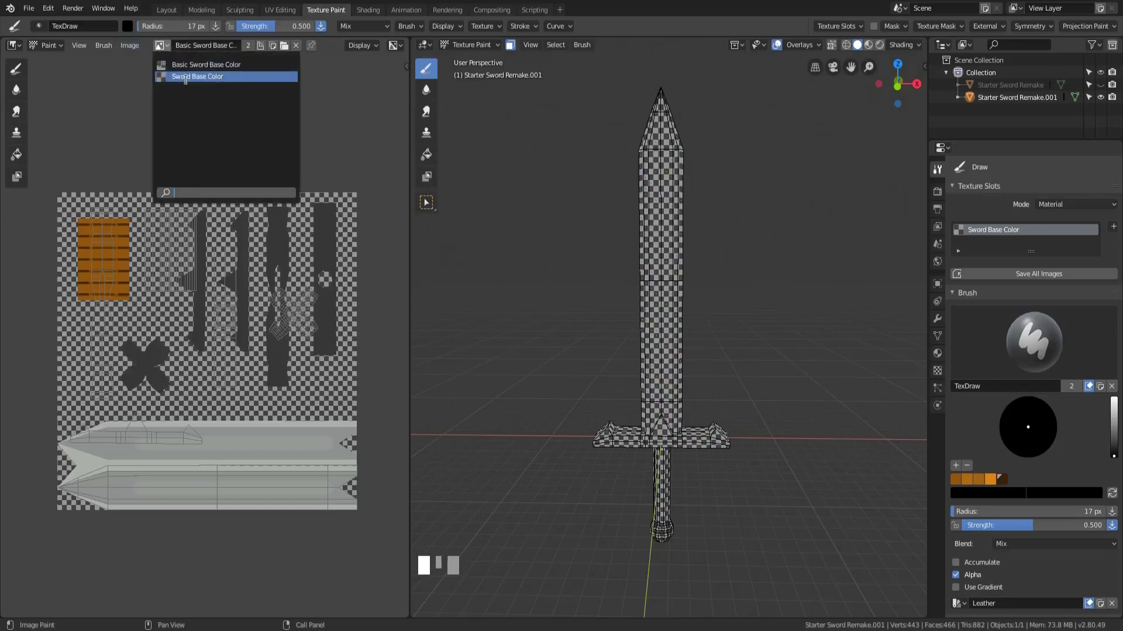
{"action": "left_click", "coordinate": [239, 76]}
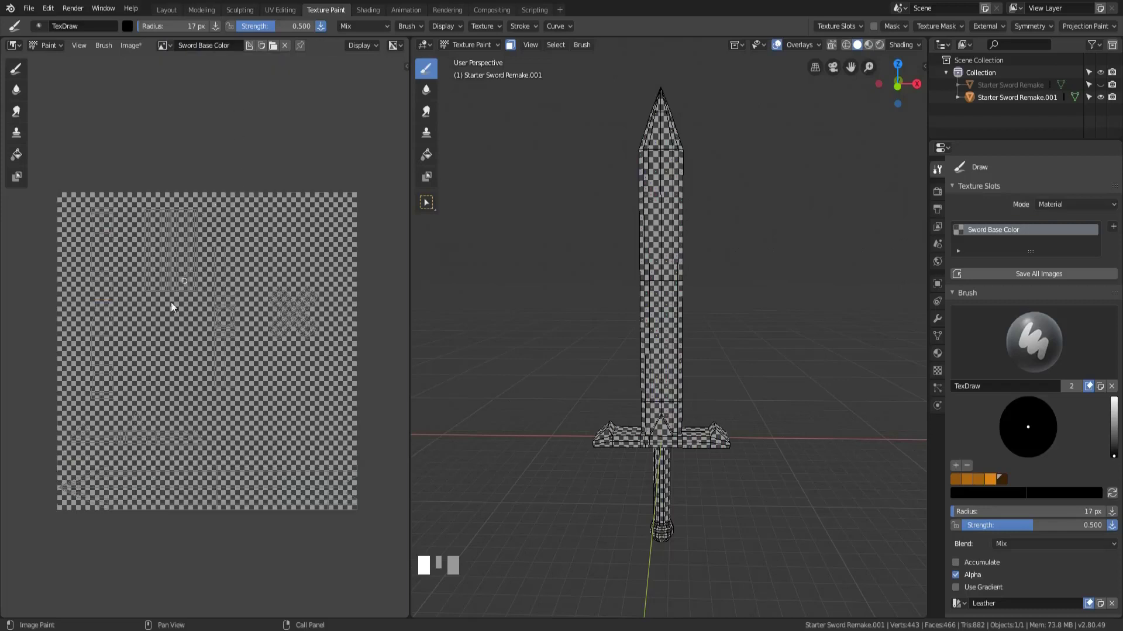
{"action": "middle_click_drag", "start_coordinate": [444, 246], "coordinate": [432, 155]}
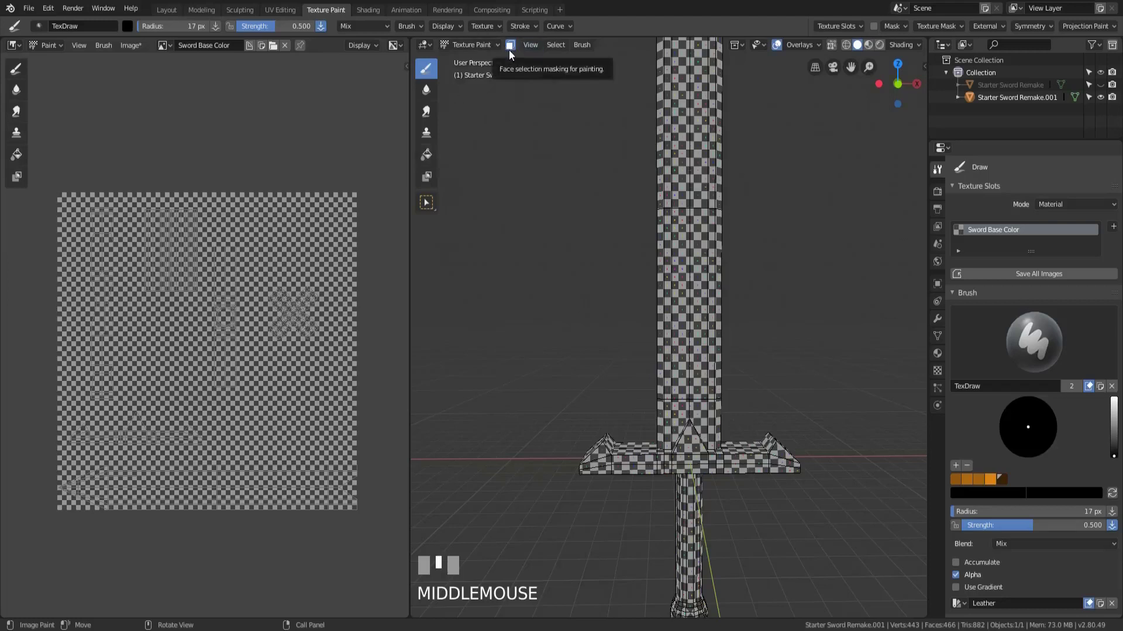
{"action": "left_click", "coordinate": [426, 155]}
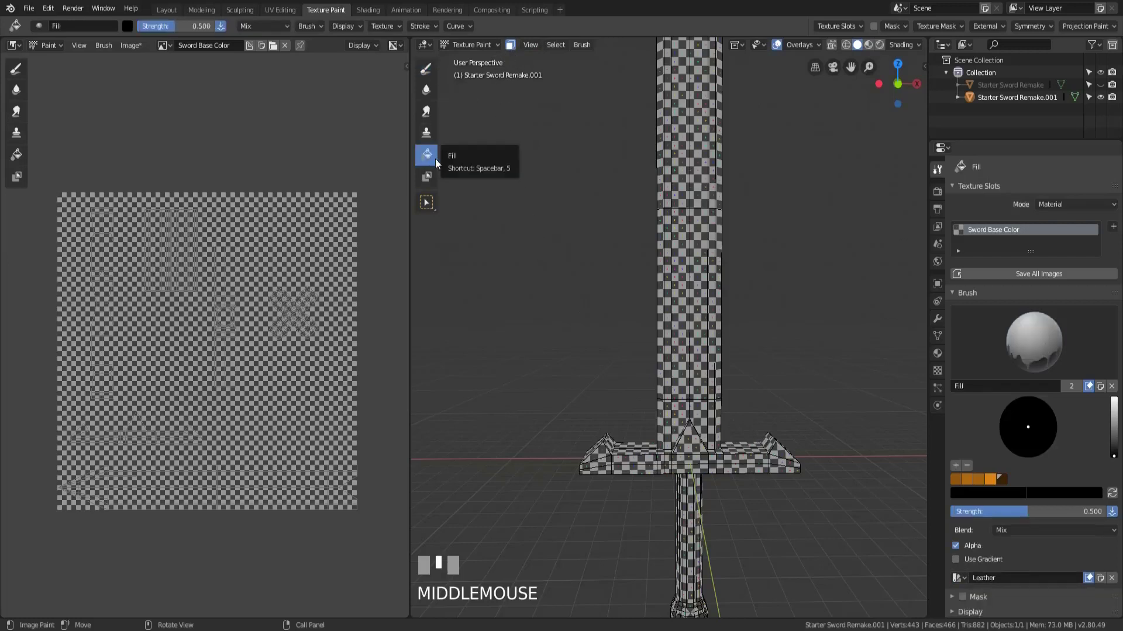
Select all linked faces of the blade's front side in Edit Mode, and return to Texture Paint mode
{"action": "key", "text": "Tab"}
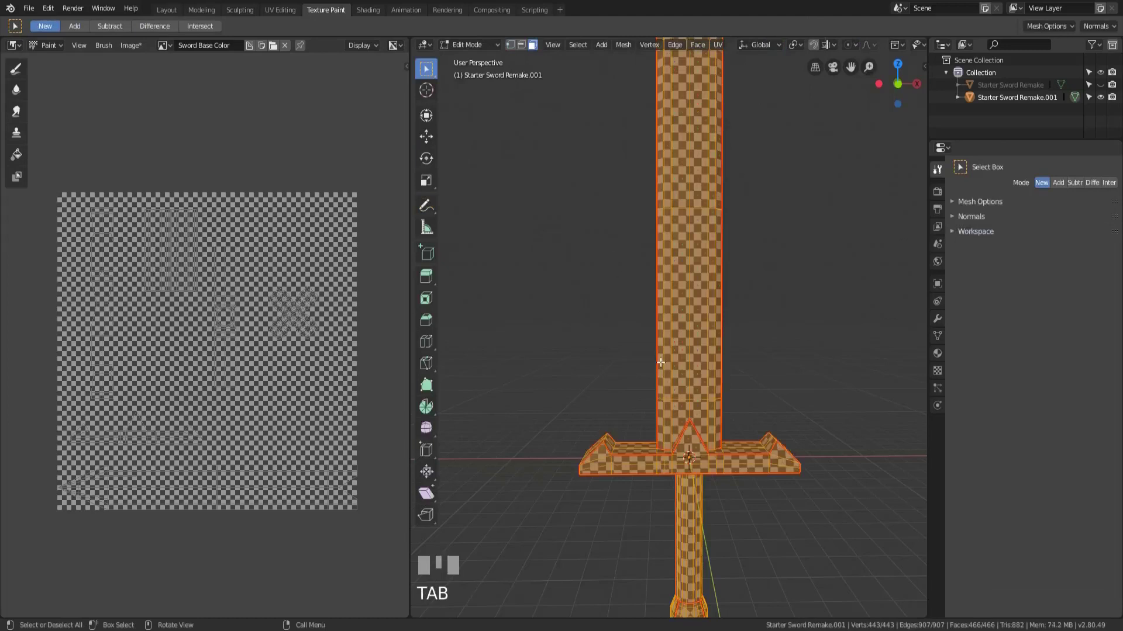
{"action": "middle_click_drag", "start_coordinate": [666, 392], "coordinate": [661, 394]}
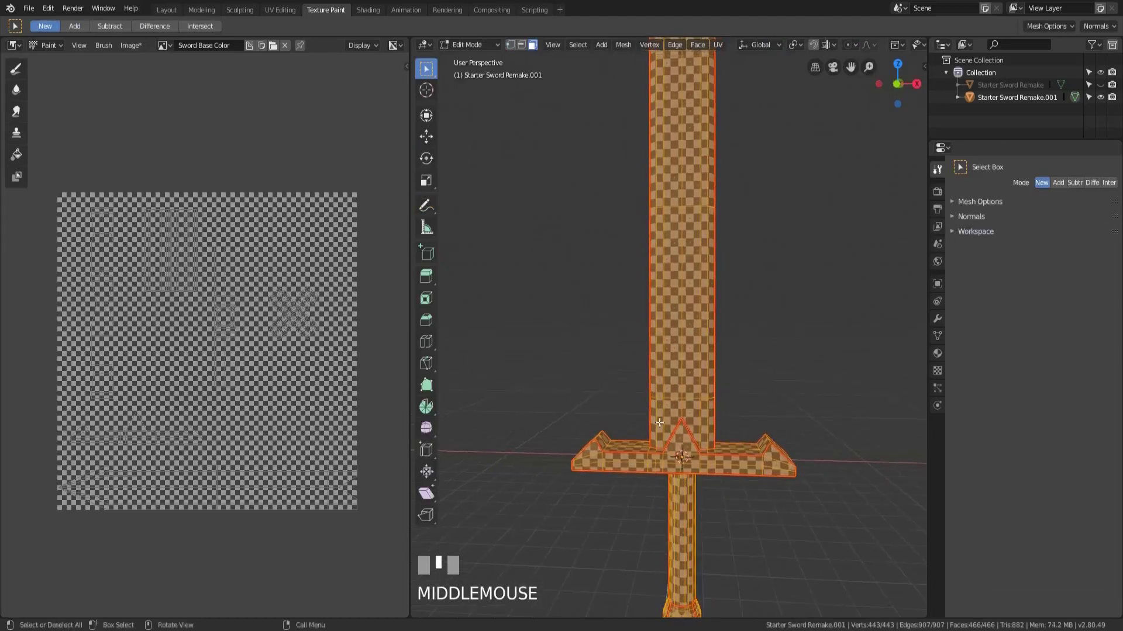
{"action": "left_click", "coordinate": [658, 427]}
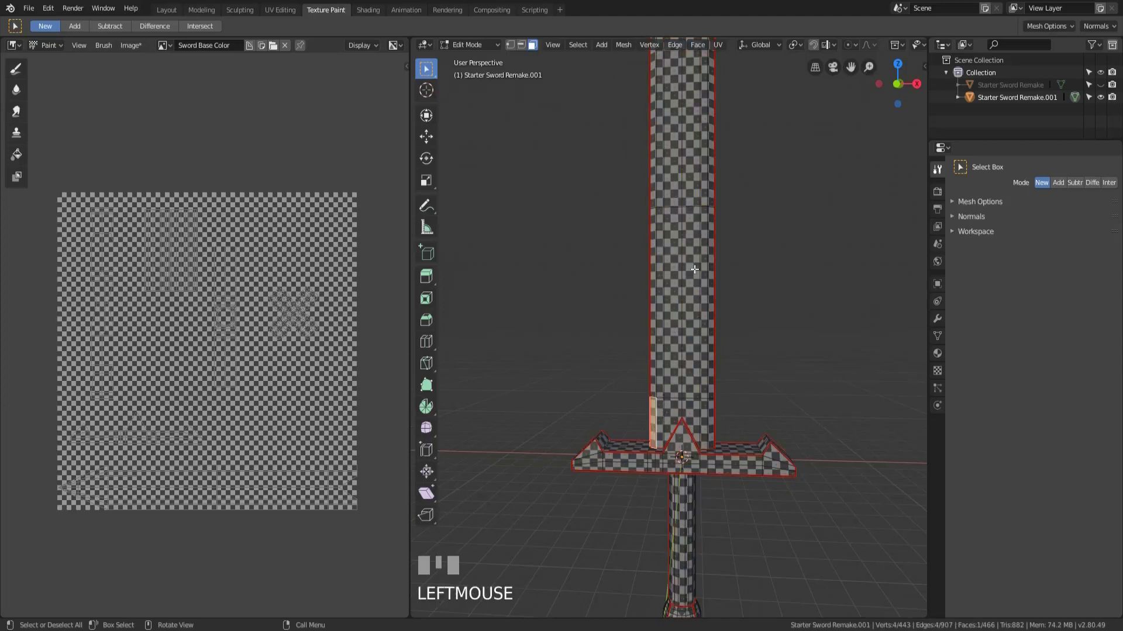
{"action": "left_click", "coordinate": [694, 361]}
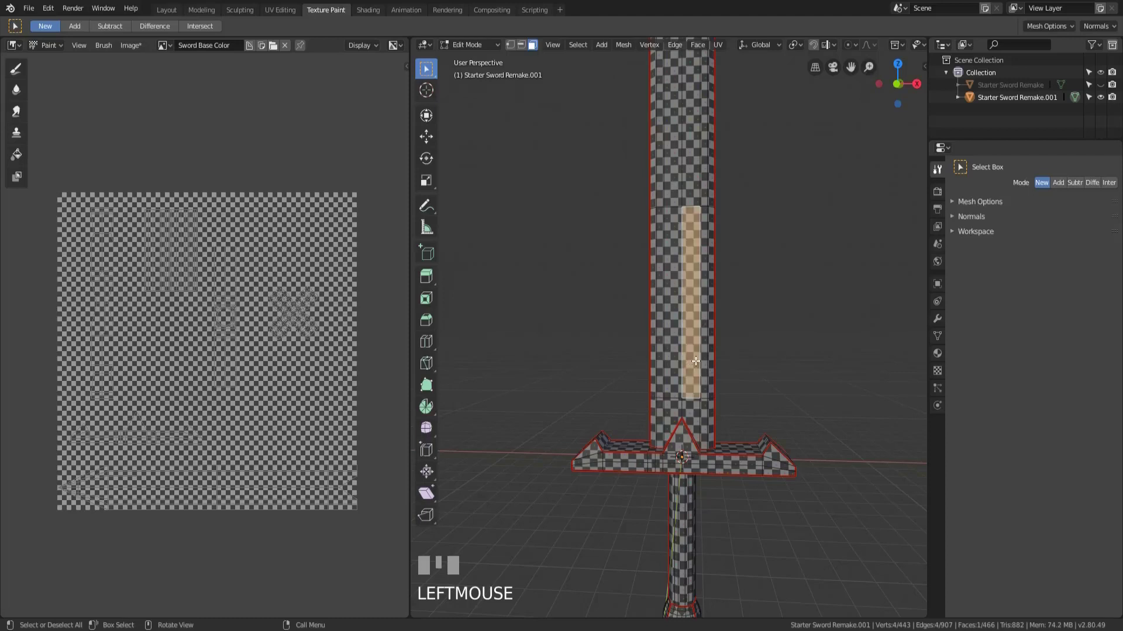
{"action": "key", "text": "ctrl+l"}
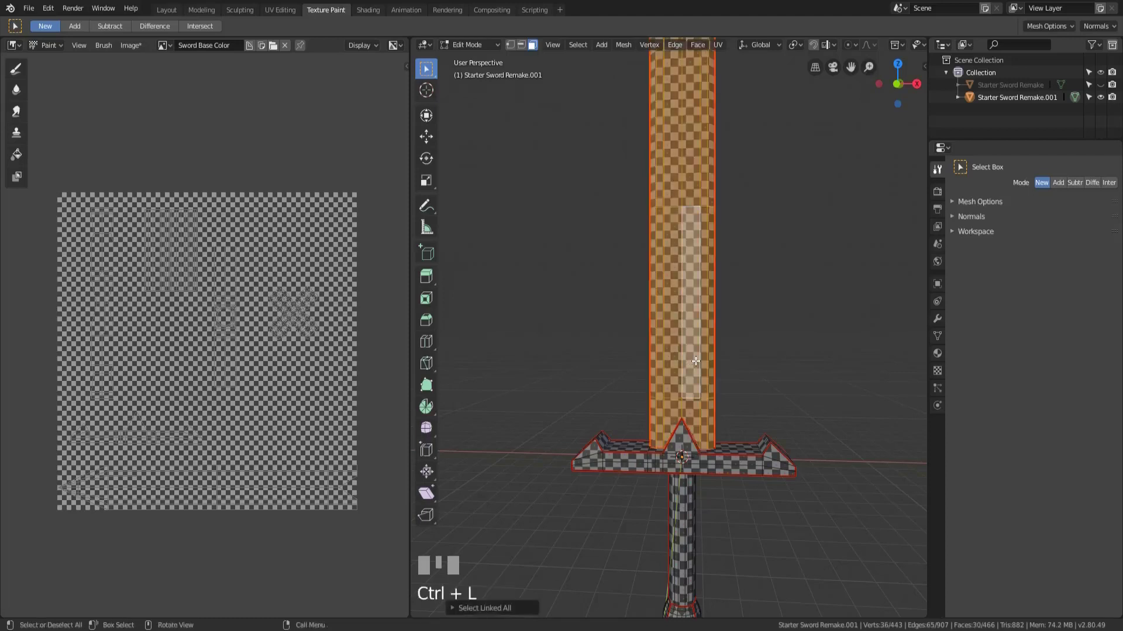
{"action": "middle_click_drag", "start_coordinate": [791, 316], "coordinate": [746, 363], "text": "shift"}
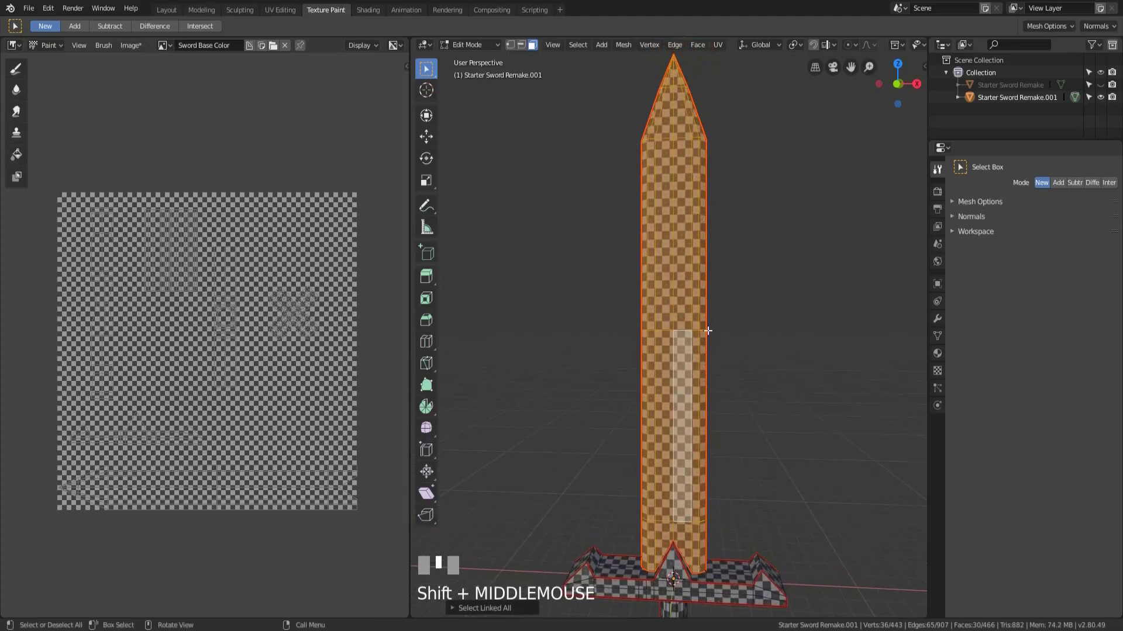
{"action": "middle_click_drag", "start_coordinate": [719, 437], "coordinate": [714, 424]}
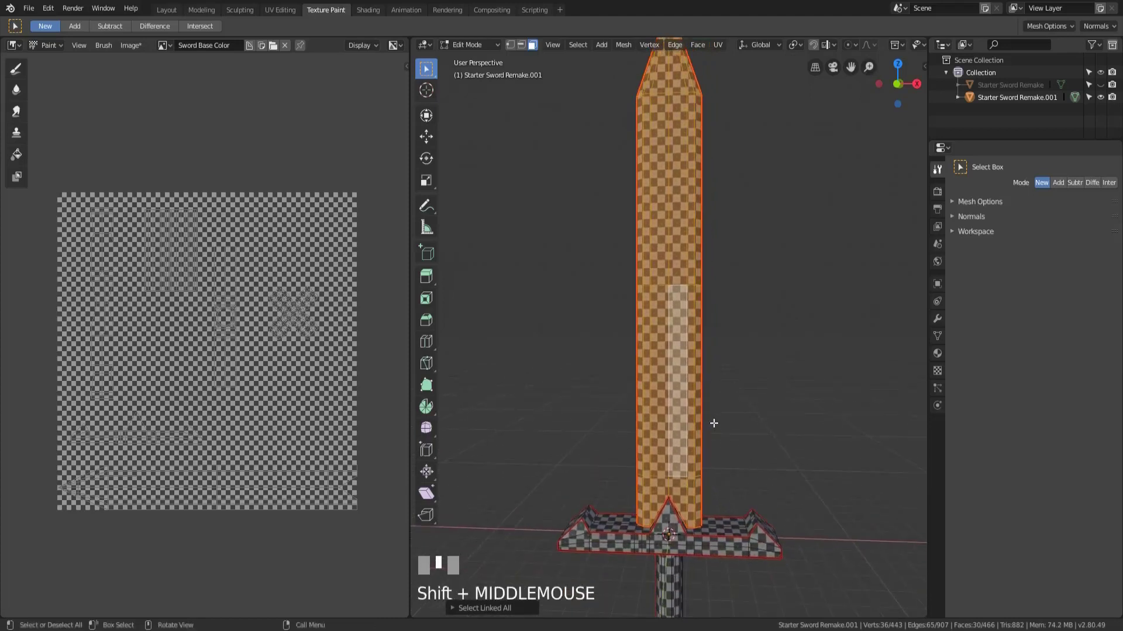
{"action": "key", "text": "Tab"}
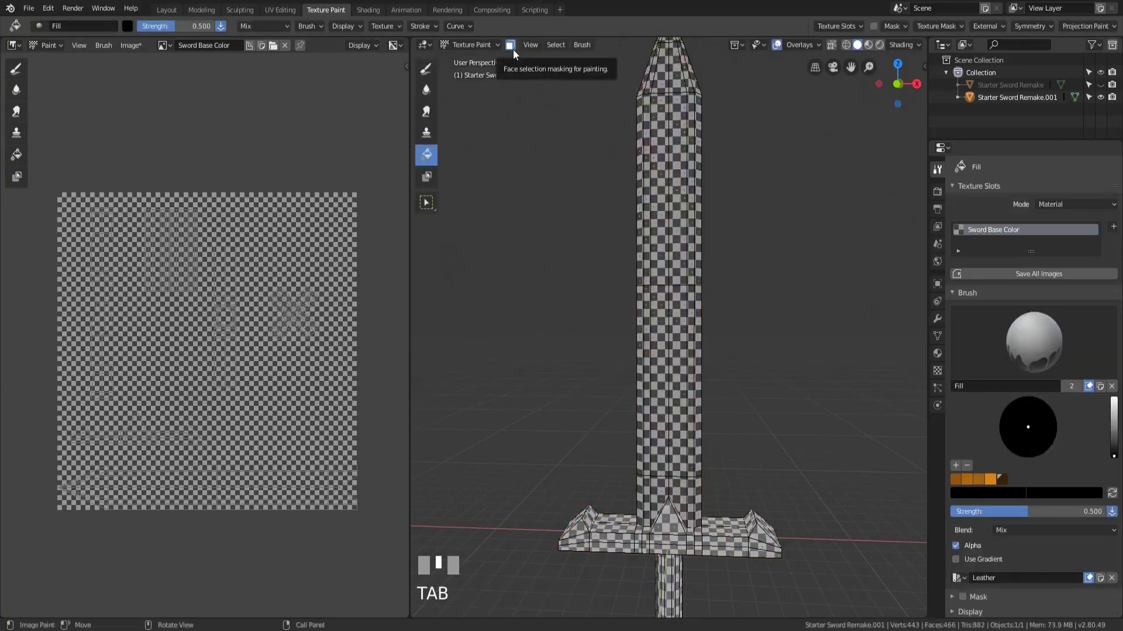
{"action": "middle_click_drag", "start_coordinate": [542, 162], "coordinate": [704, 211]}
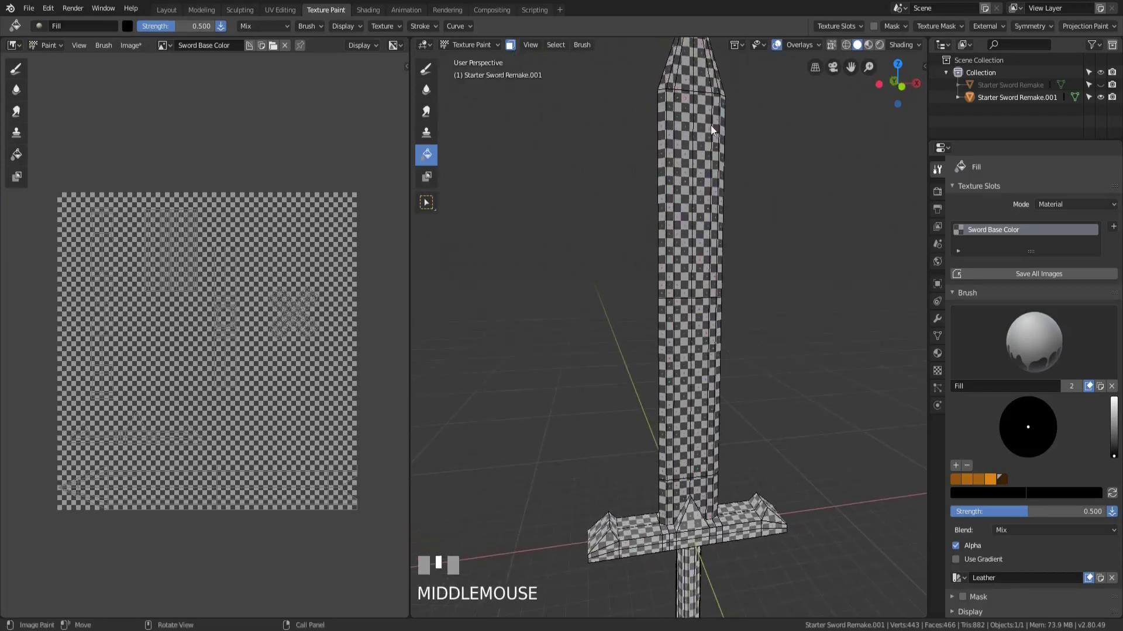
{"action": "middle_click_drag", "start_coordinate": [710, 126], "coordinate": [738, 384], "text": "shift"}
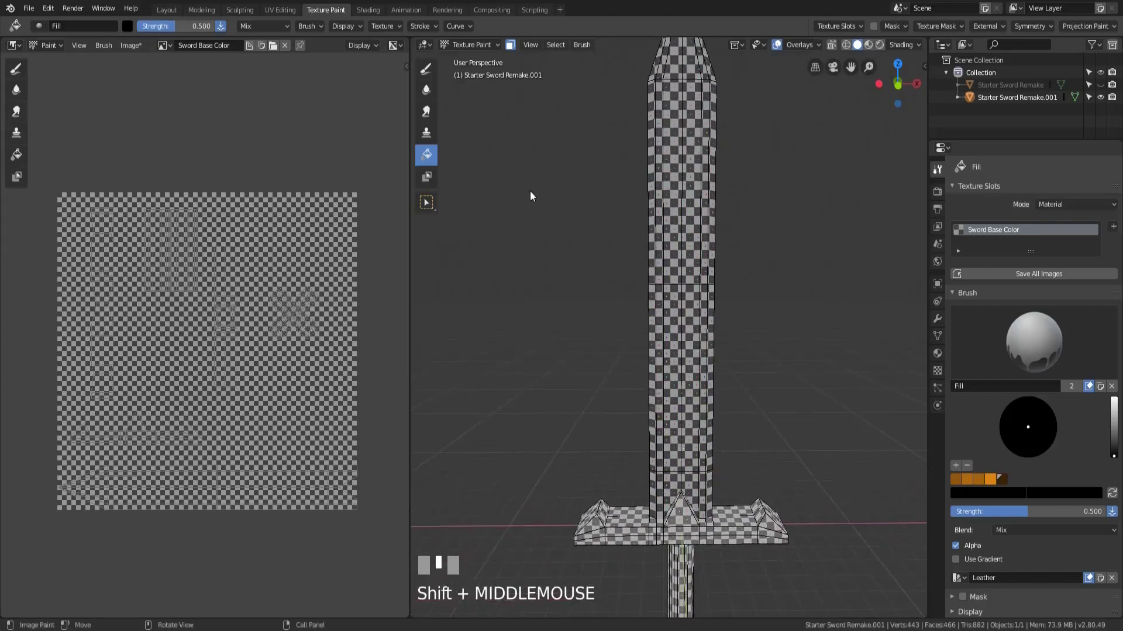
Switch the Fill brush to the Metal Color palette and pick its first grey swatch
{"action": "left_click", "coordinate": [311, 26]}
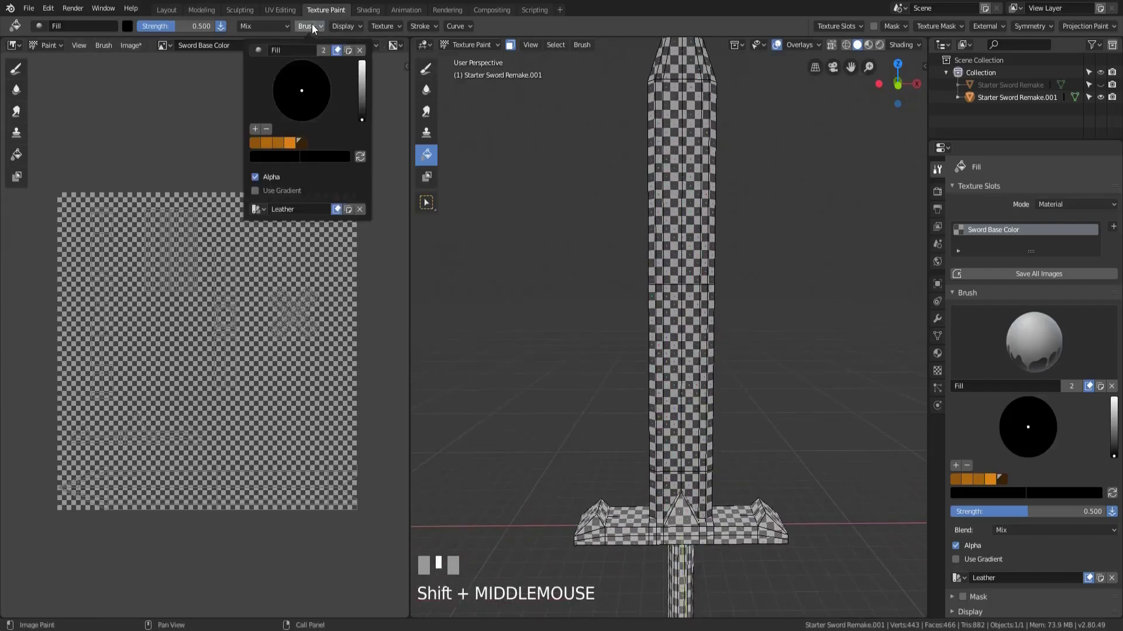
{"action": "left_click", "coordinate": [263, 211]}
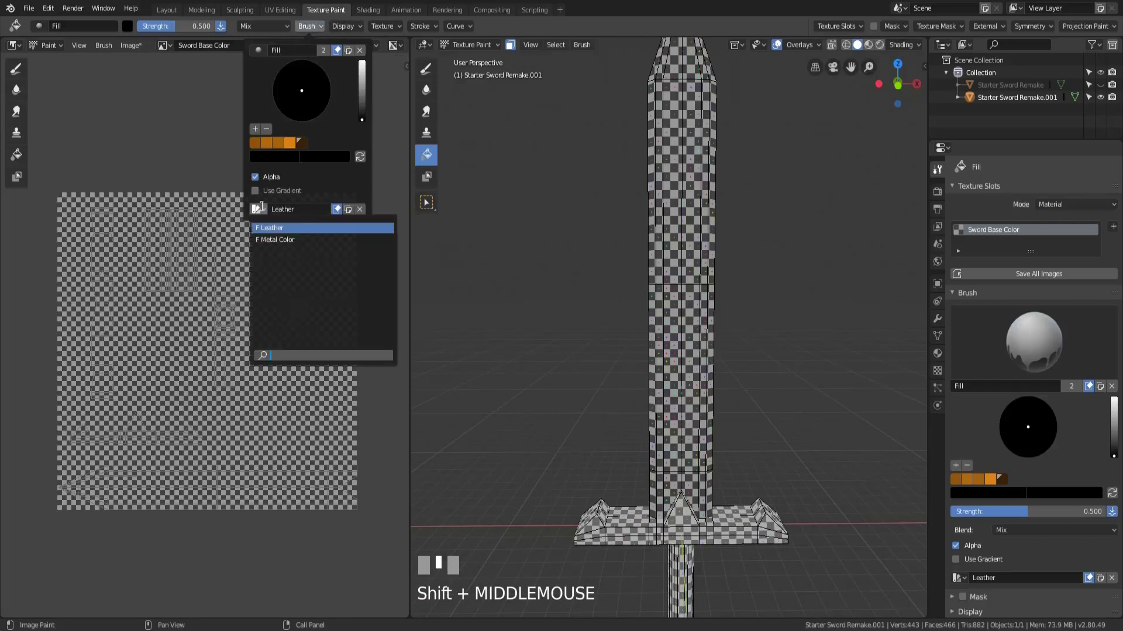
{"action": "left_click", "coordinate": [272, 242]}
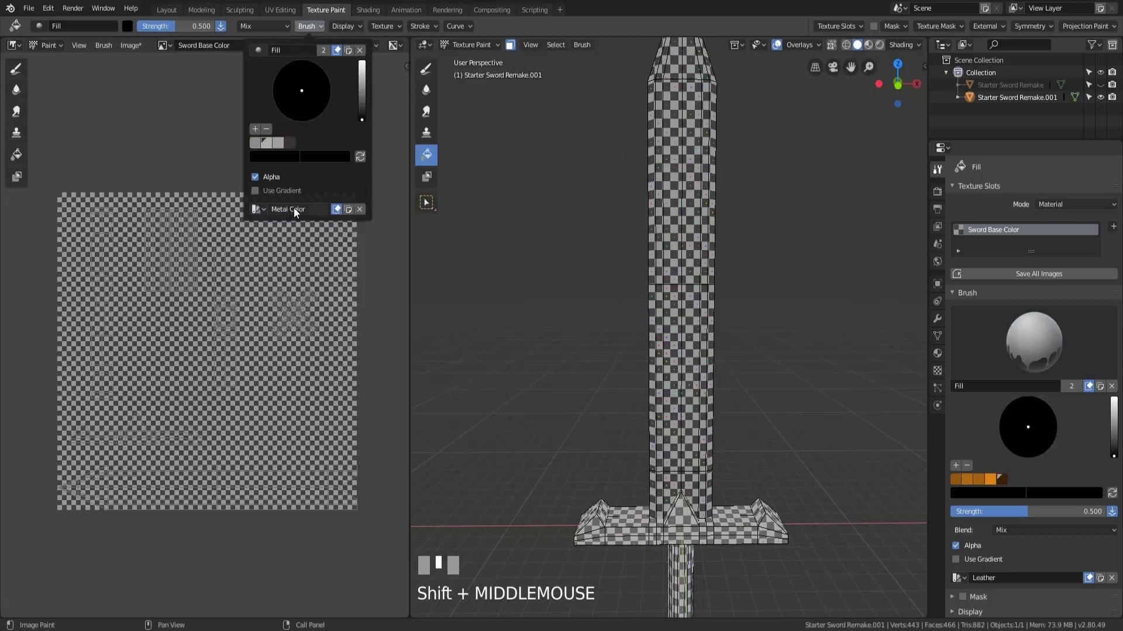
{"action": "left_click", "coordinate": [256, 143]}
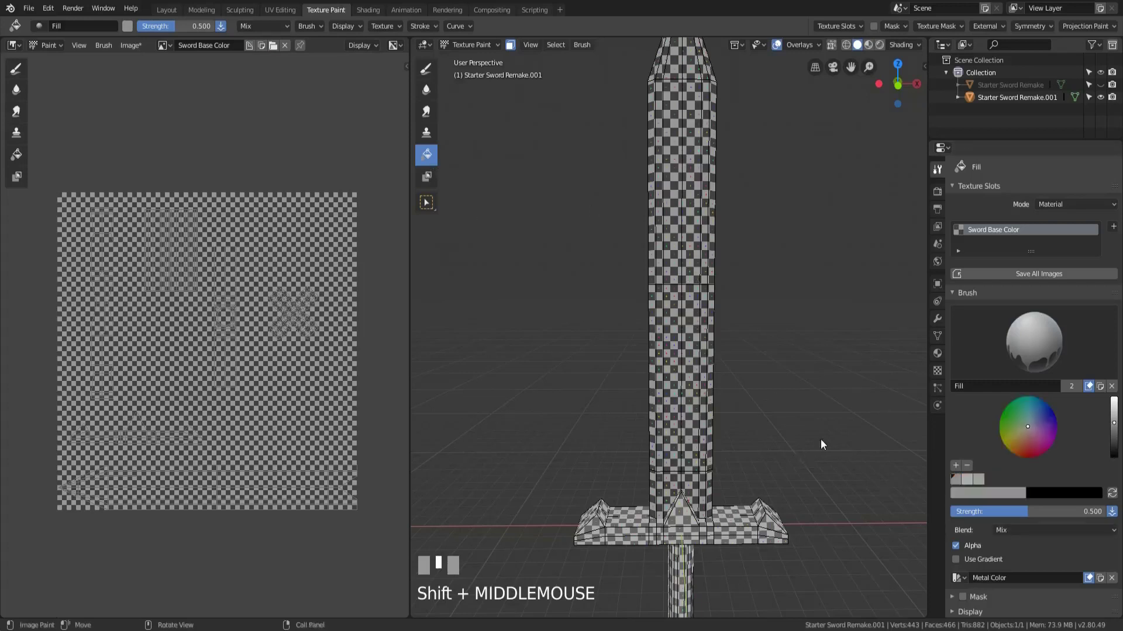
Set the Fill strength to 1.000 and fill the selected blade faces with the metal grey
{"action": "left_click_drag", "start_coordinate": [994, 512], "coordinate": [1108, 512]}
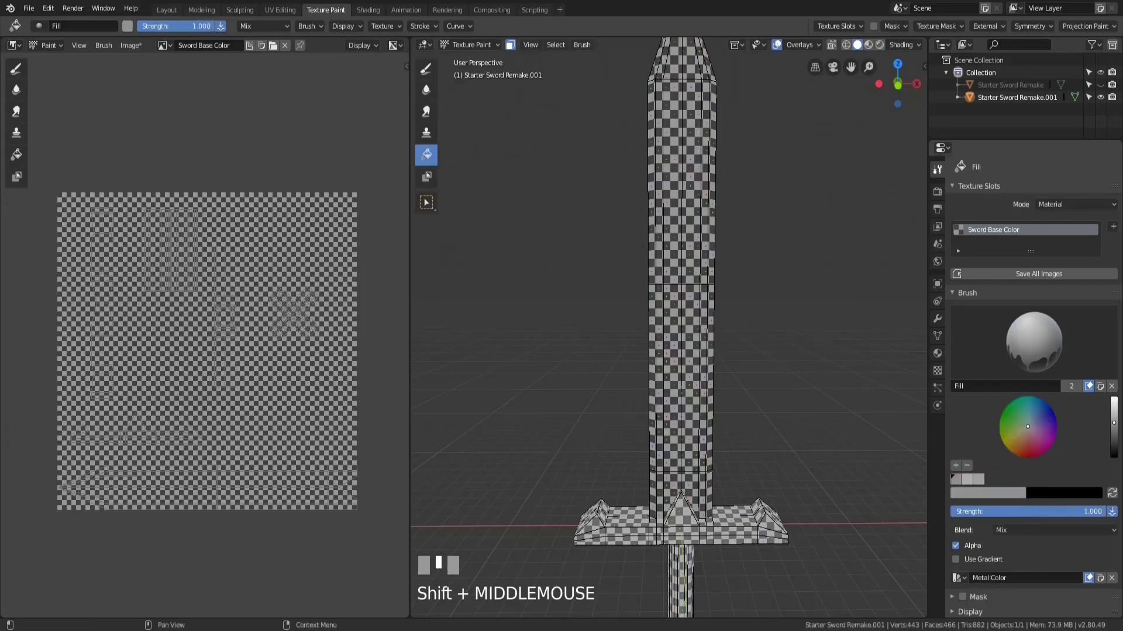
{"action": "left_click", "coordinate": [680, 338]}
{"action": "middle_click_drag", "start_coordinate": [797, 363], "coordinate": [675, 290]}
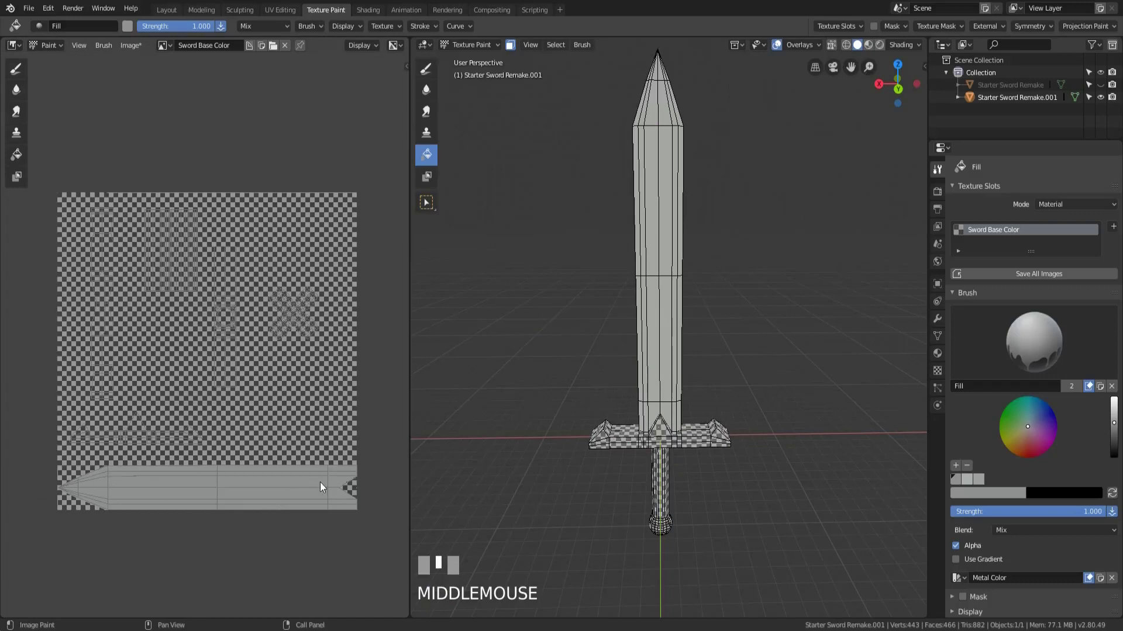
{"action": "middle_click_drag", "start_coordinate": [570, 406], "coordinate": [701, 348]}
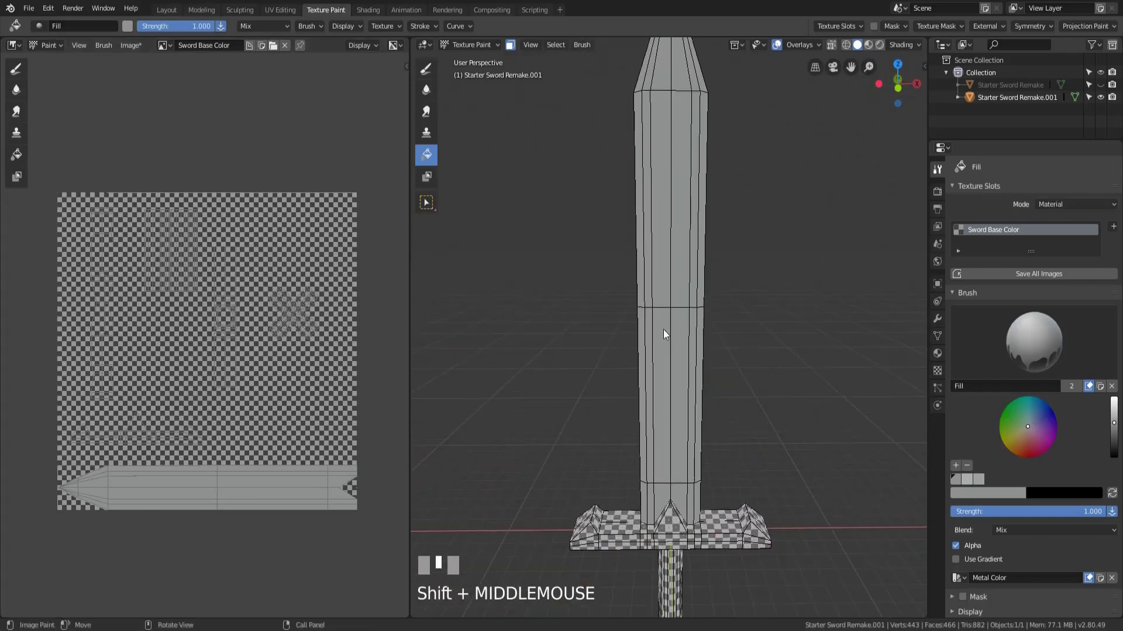
Select only the narrow cutting-edge face strips along both sides of the blade up to the tip, and return to Texture Paint mode
{"action": "key", "text": "Tab"}
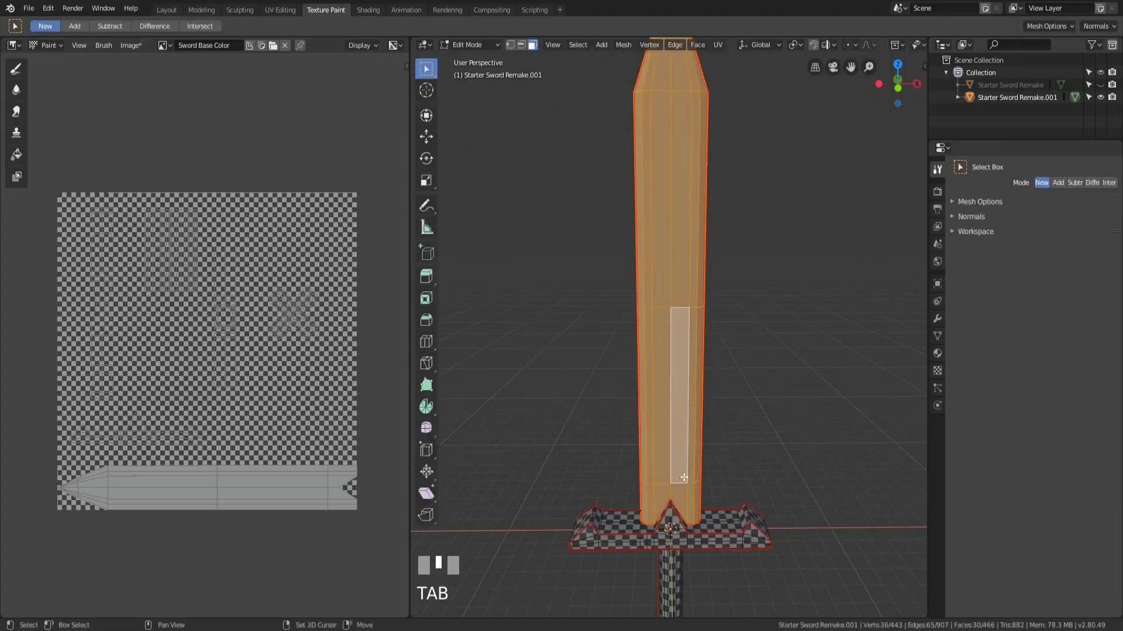
{"action": "middle_click_drag", "start_coordinate": [692, 428], "coordinate": [675, 418], "text": "shift"}
{"action": "left_click", "coordinate": [636, 455]}
{"action": "middle_click_drag", "start_coordinate": [646, 192], "coordinate": [641, 377], "text": "shift"}
{"action": "left_click", "coordinate": [641, 171], "text": "ctrl"}
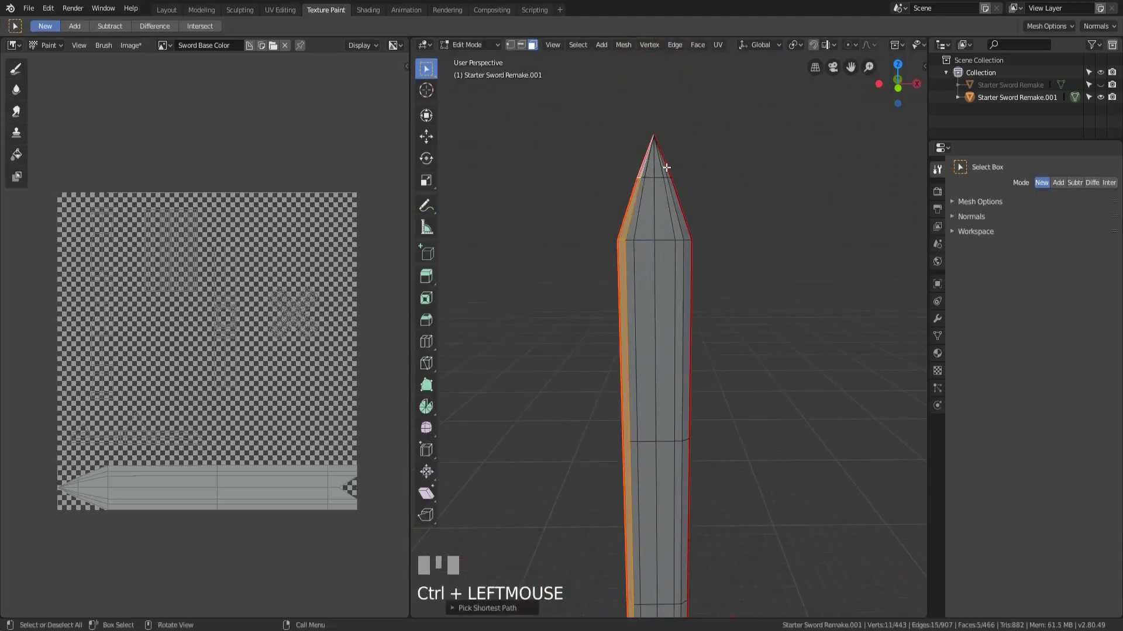
{"action": "left_click", "coordinate": [667, 169], "text": "shift"}
{"action": "middle_click_drag", "start_coordinate": [690, 484], "coordinate": [608, 577], "text": "shift"}
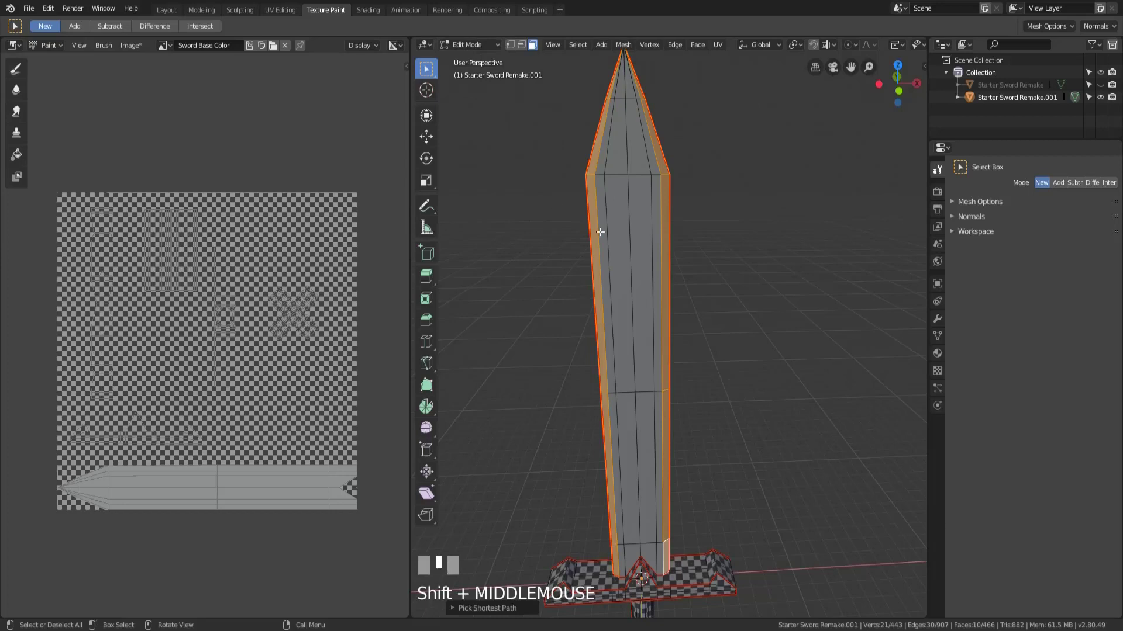
{"action": "key", "text": "Tab"}
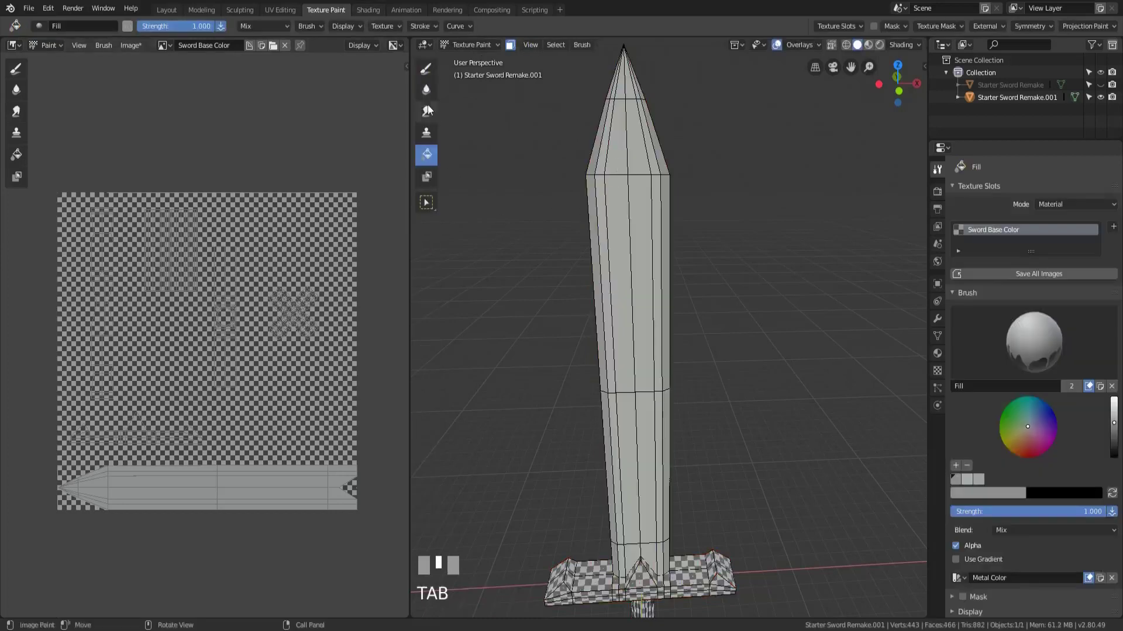
Pick the second, lighter grey swatch of the Metal Color palette and fill the selected cutting-edge strips of the blade
{"action": "left_click", "coordinate": [305, 27]}
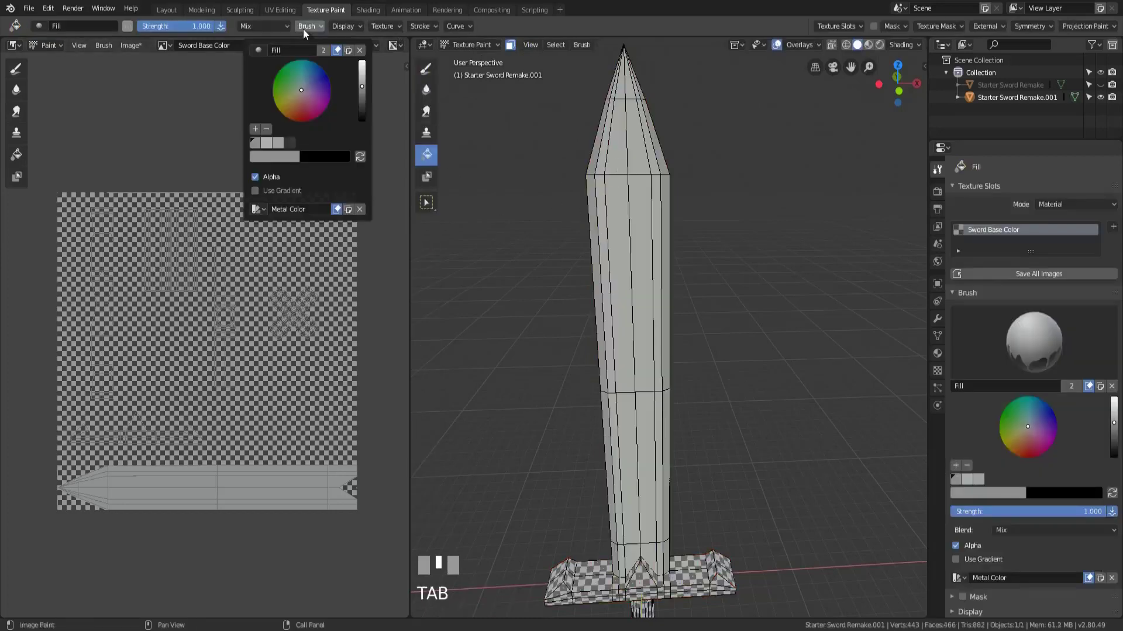
{"action": "left_click", "coordinate": [268, 145]}
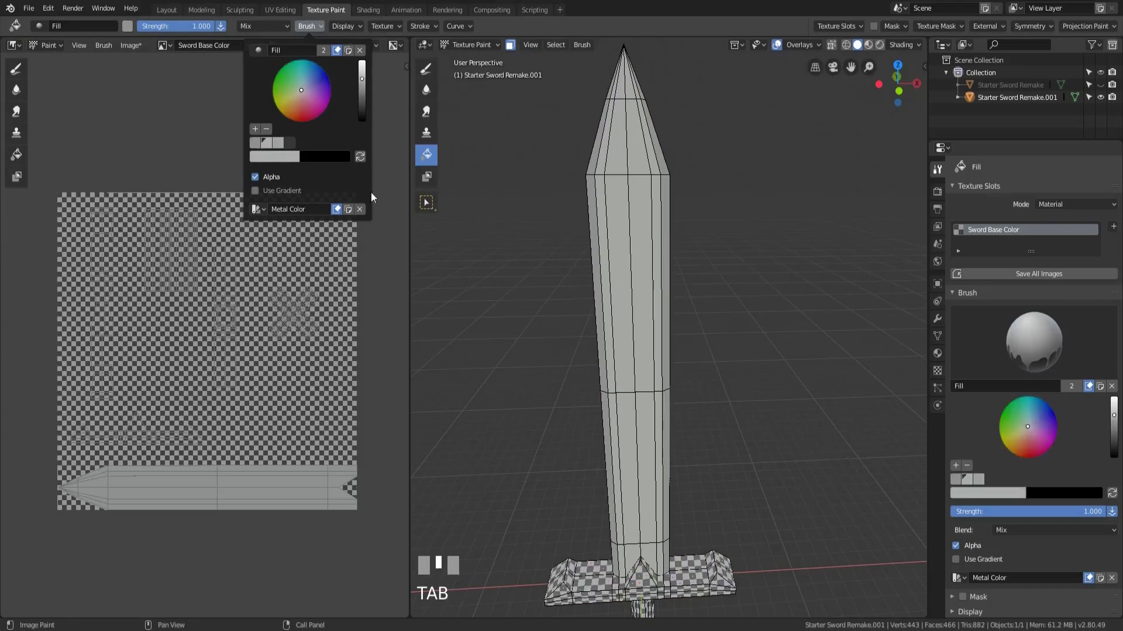
{"action": "left_click", "coordinate": [596, 162]}
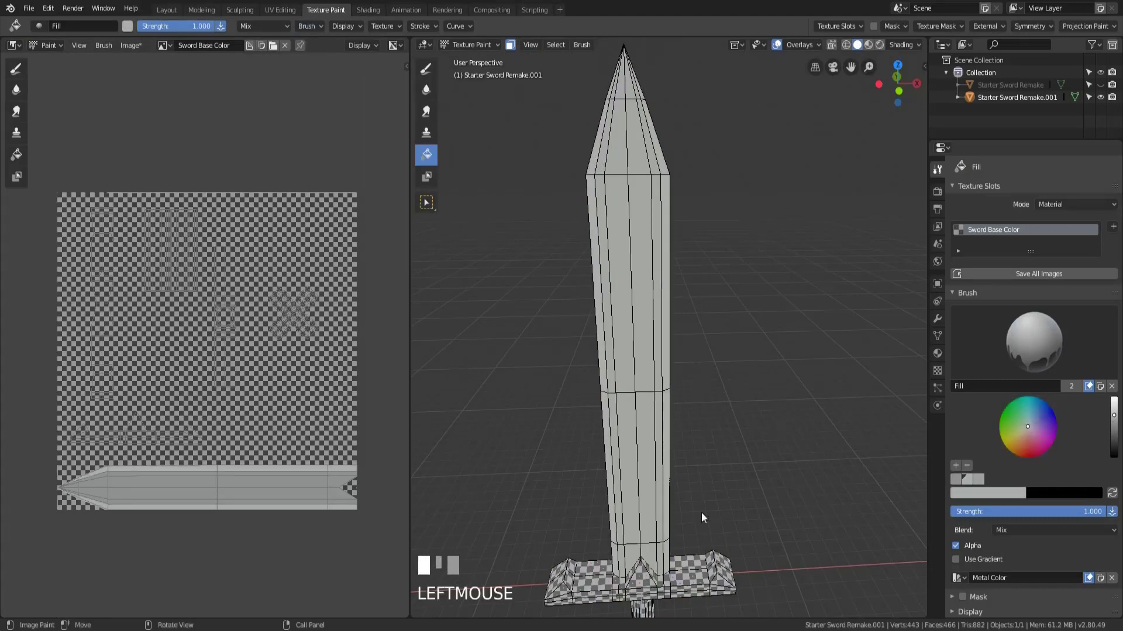
{"action": "middle_click_drag", "start_coordinate": [631, 548], "coordinate": [656, 453]}
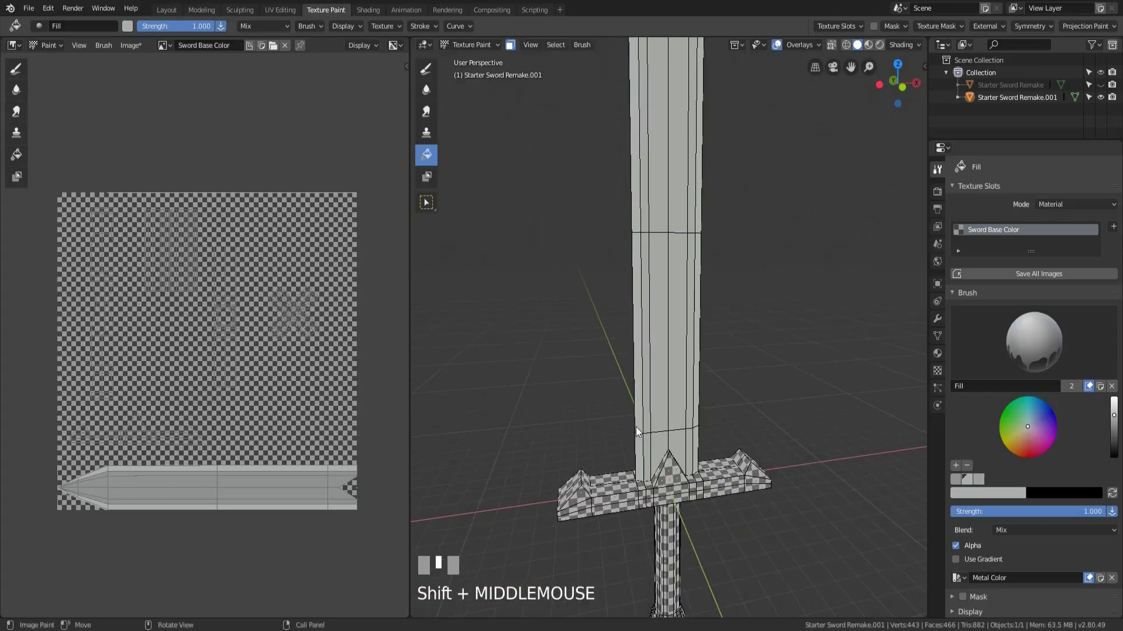
View the sword in Object Mode and examine the blade's two grey tones from several angles
{"action": "left_click", "coordinate": [476, 42]}
{"action": "left_click", "coordinate": [474, 59]}
{"action": "middle_click_drag", "start_coordinate": [760, 354], "coordinate": [689, 245]}
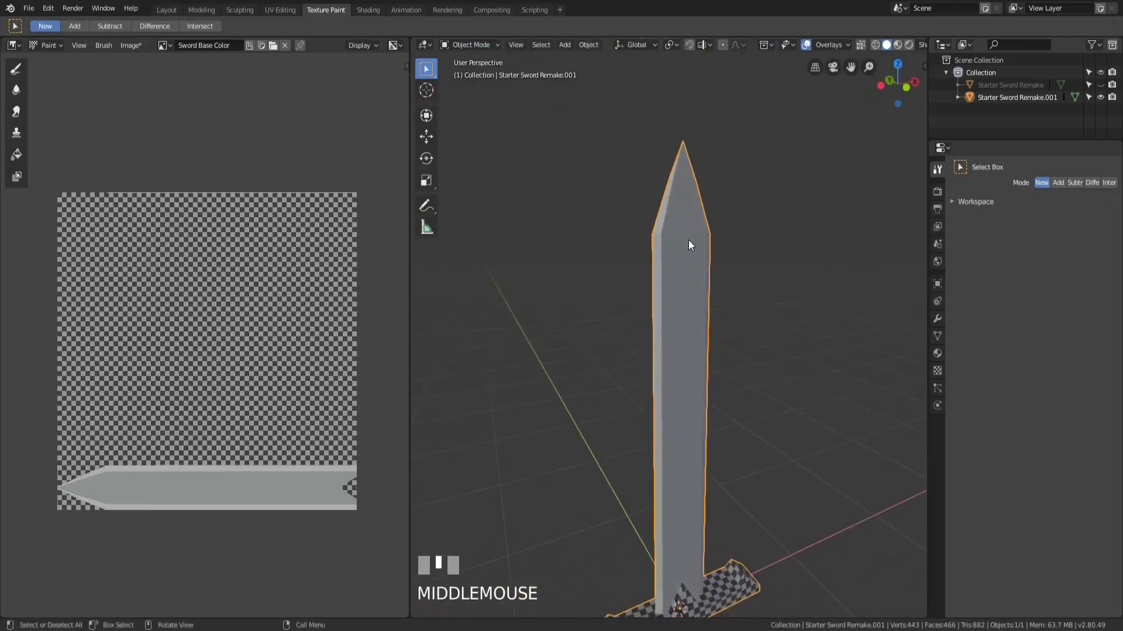
{"action": "middle_click_drag", "start_coordinate": [671, 309], "coordinate": [608, 228]}
{"action": "middle_click_drag", "start_coordinate": [608, 424], "coordinate": [658, 349]}
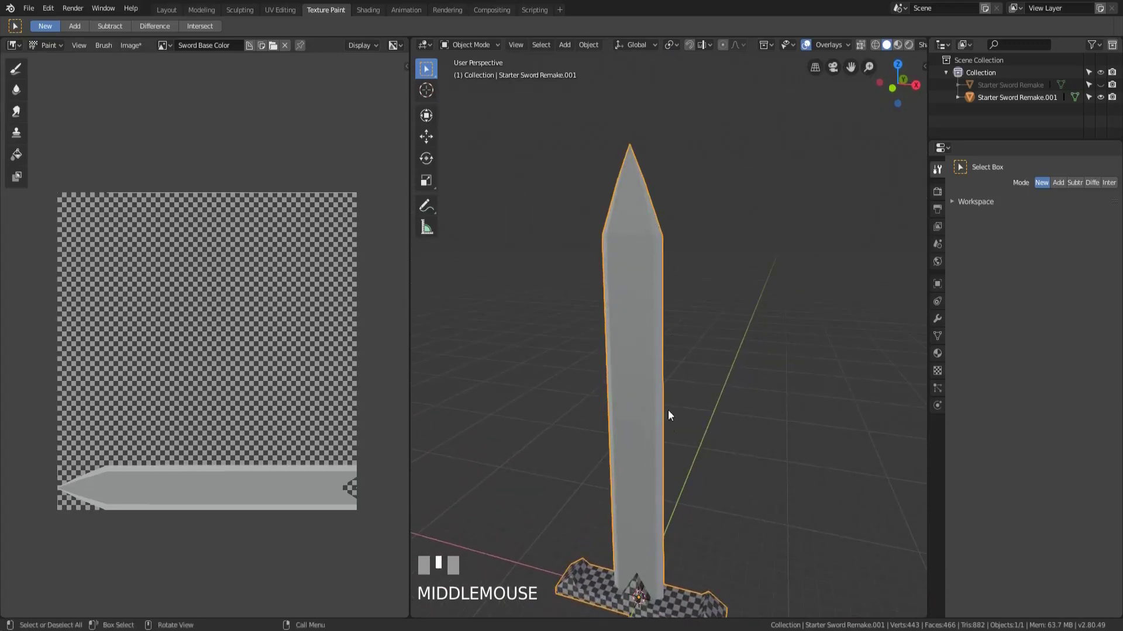
{"action": "middle_click_drag", "start_coordinate": [665, 466], "coordinate": [650, 278], "text": "shift"}
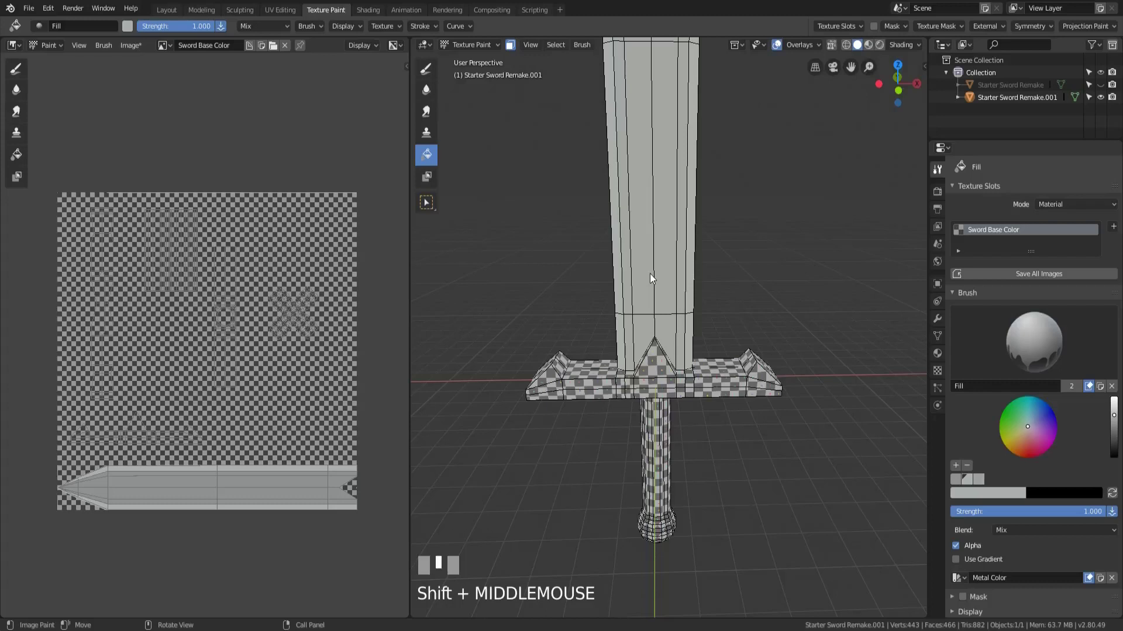
Select all linked faces of the crossguard in Edit Mode, including its front and upper sides, and return to Texture Paint mode
{"action": "key", "text": "Tab"}
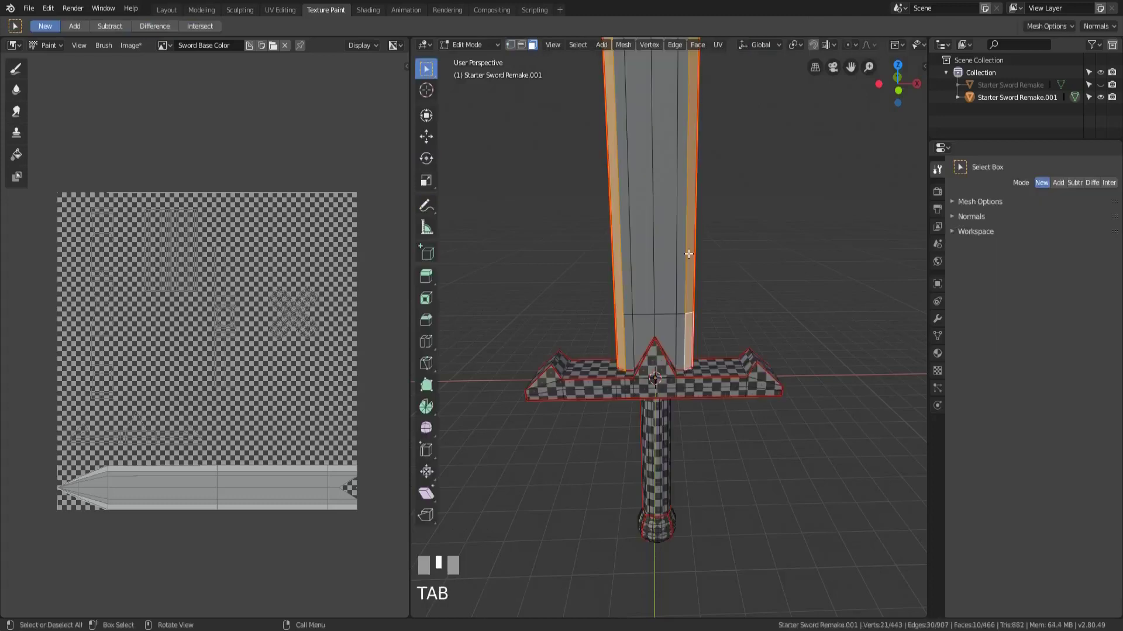
{"action": "left_click", "coordinate": [671, 390]}
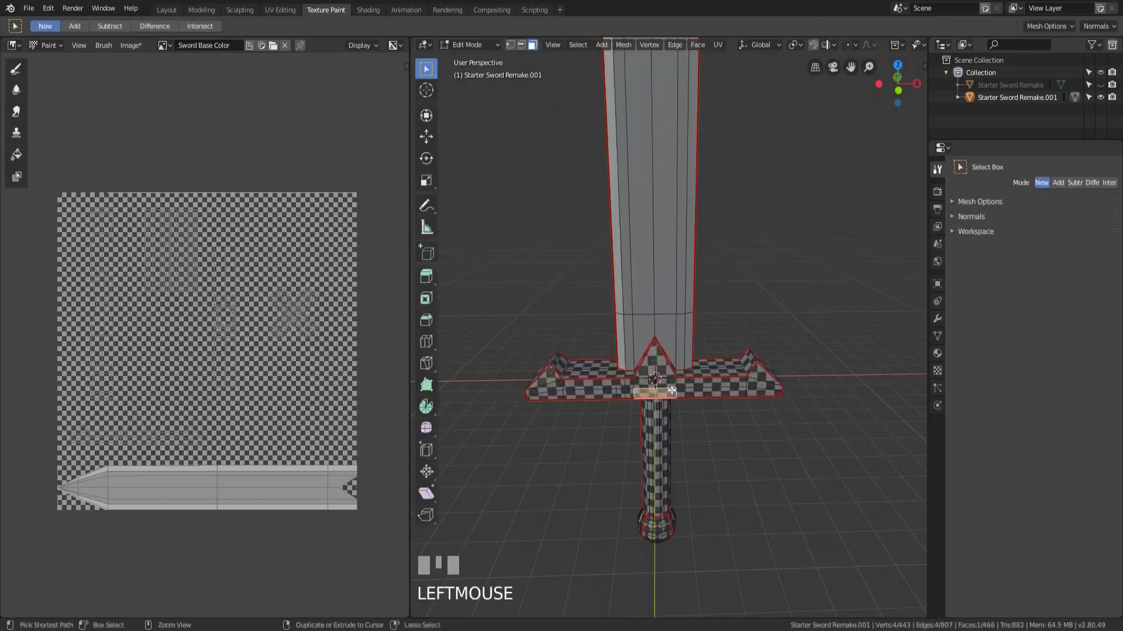
{"action": "key", "text": "ctrl+l"}
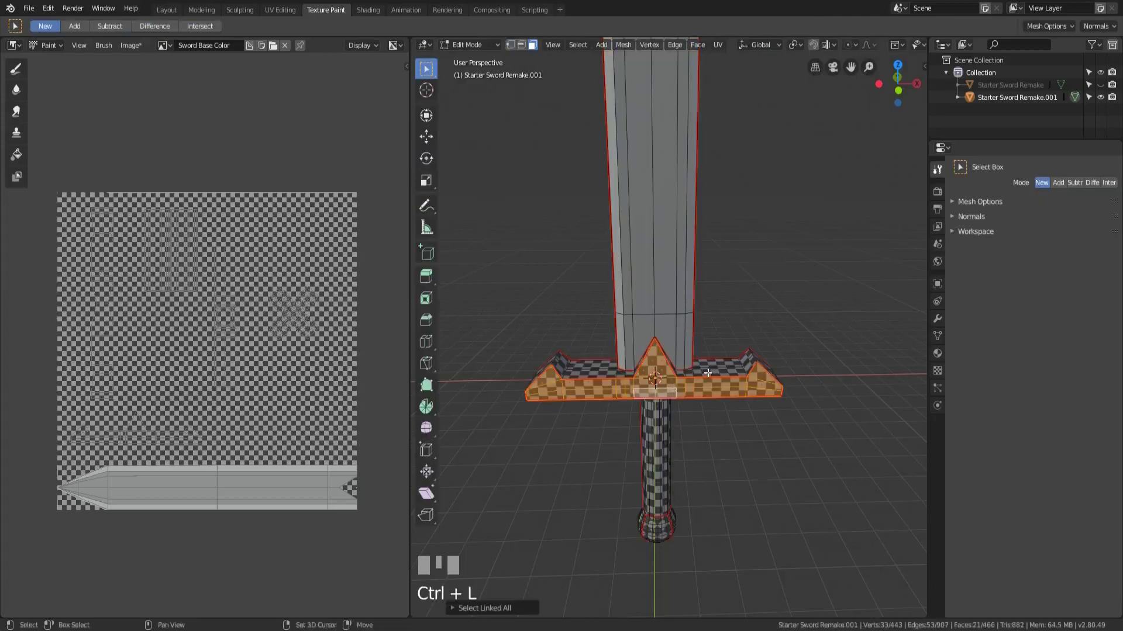
{"action": "middle_click_drag", "start_coordinate": [707, 375], "coordinate": [751, 419]}
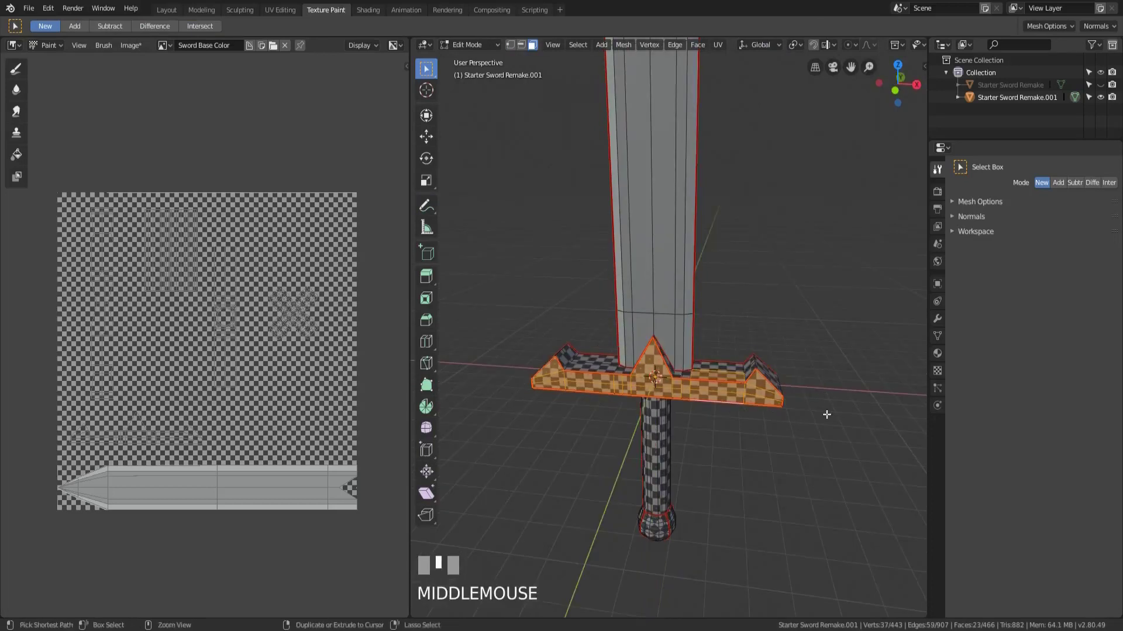
{"action": "key", "text": "ctrl+l"}
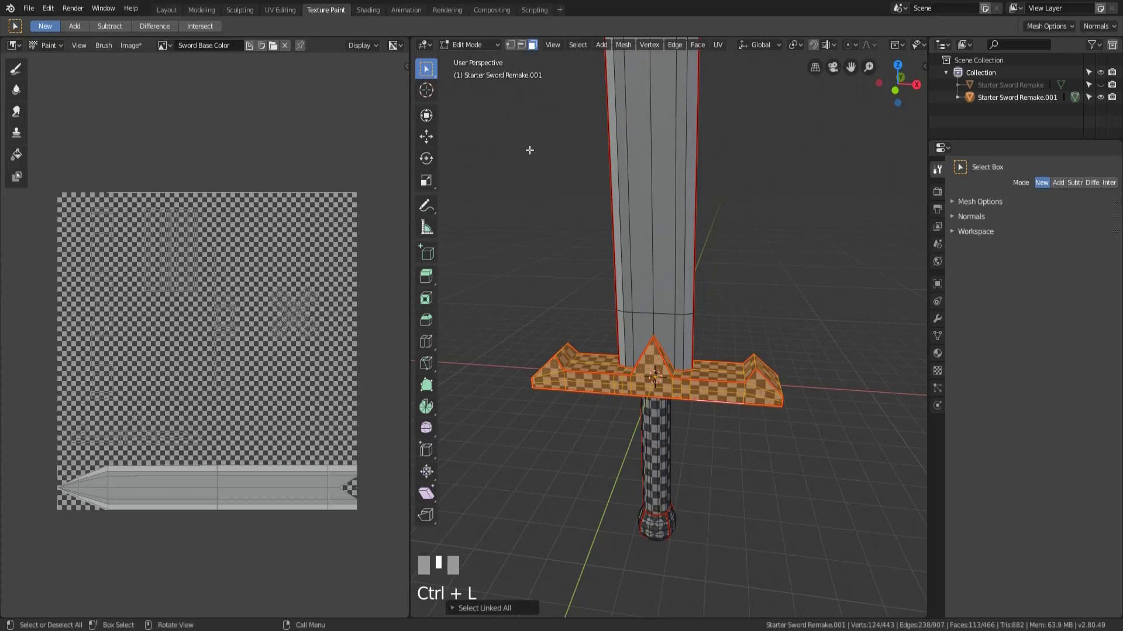
{"action": "key", "text": "Tab"}
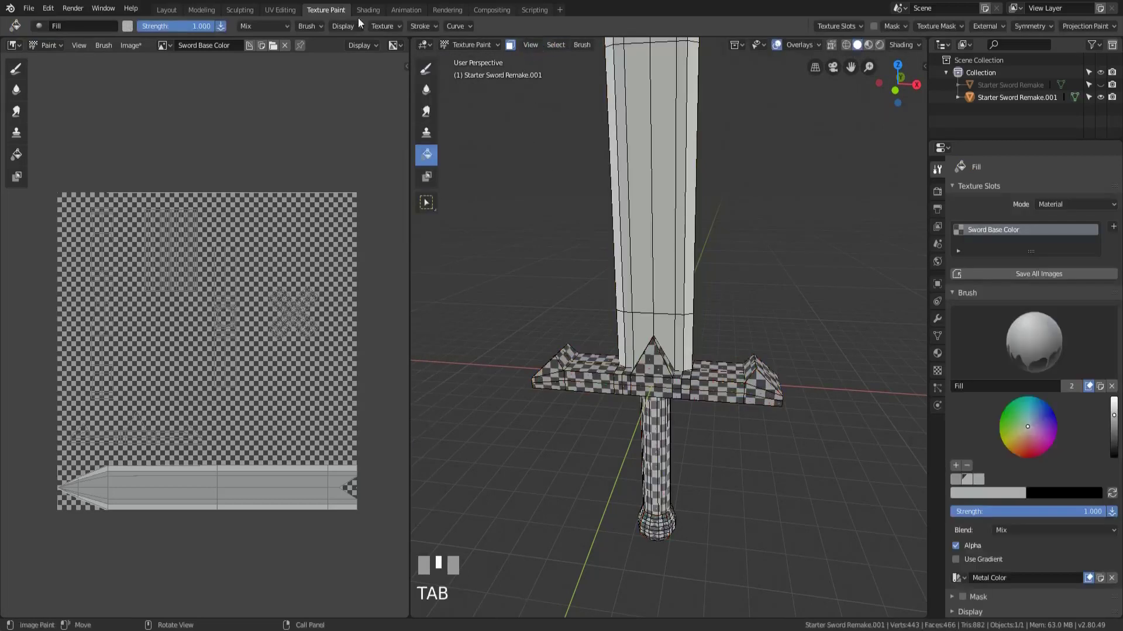
Pick the fourth, dark grey swatch of the Metal Color palette and fill the selected crossguard faces
{"action": "left_click", "coordinate": [308, 26]}
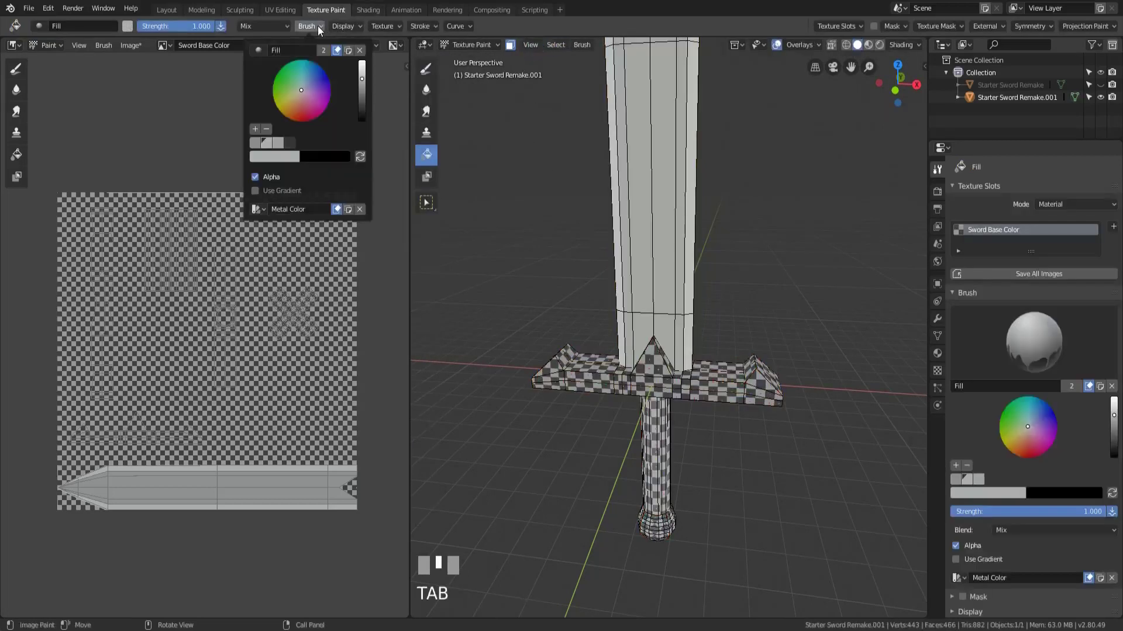
{"action": "left_click", "coordinate": [290, 143]}
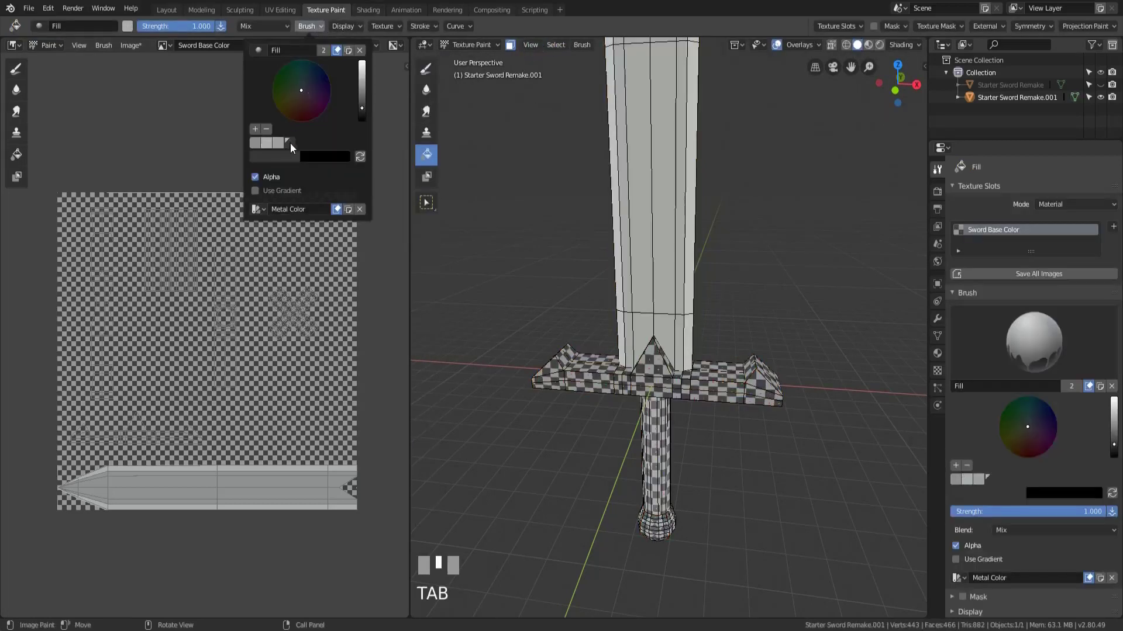
{"action": "left_click", "coordinate": [620, 381]}
Examine how the dark fill covers the crossguard's UV islands in the texture image, up close around their borders
{"action": "mouse_move", "coordinate": [589, 409]}
{"action": "middle_mouse_down"}
{"action": "mouse_move", "coordinate": [640, 405]}
{"action": "mouse_move", "coordinate": [710, 359]}
{"action": "mouse_move", "coordinate": [651, 388]}
{"action": "middle_mouse_up"}
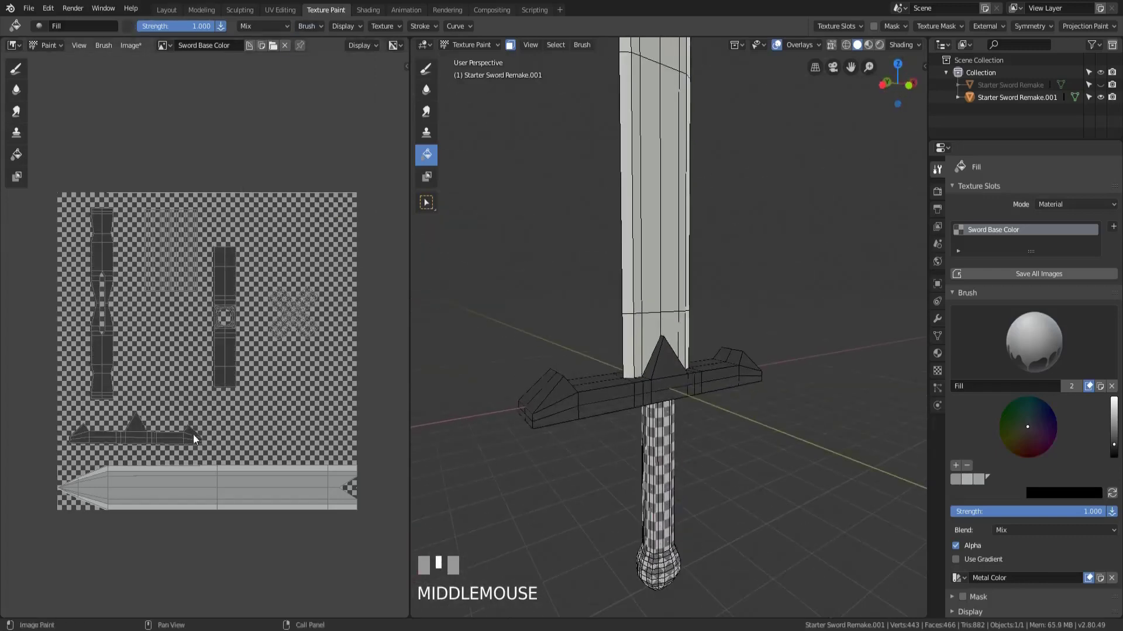
{"action": "scroll", "coordinate": [187, 451], "scroll_direction": "up", "scroll_amount": 3}
{"action": "middle_click_drag", "start_coordinate": [181, 468], "coordinate": [250, 326]}
{"action": "scroll", "coordinate": [230, 414], "scroll_direction": "up", "scroll_amount": 6}
{"action": "middle_click_drag", "start_coordinate": [230, 414], "coordinate": [232, 275]}
{"action": "scroll", "coordinate": [232, 275], "scroll_direction": "down", "scroll_amount": 4}
{"action": "scroll", "coordinate": [150, 333], "scroll_direction": "down", "scroll_amount": 2}
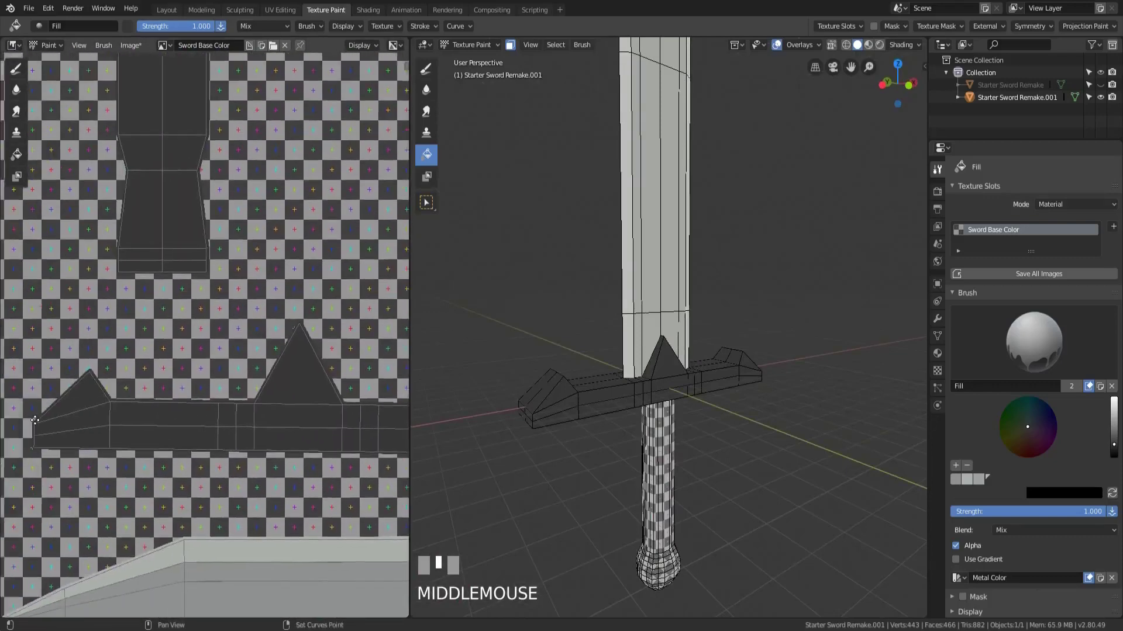
{"action": "scroll", "coordinate": [134, 411], "scroll_direction": "up", "scroll_amount": 6}
{"action": "middle_click_drag", "start_coordinate": [138, 401], "coordinate": [165, 65]}
{"action": "scroll", "coordinate": [251, 125], "scroll_direction": "down", "scroll_amount": 2}
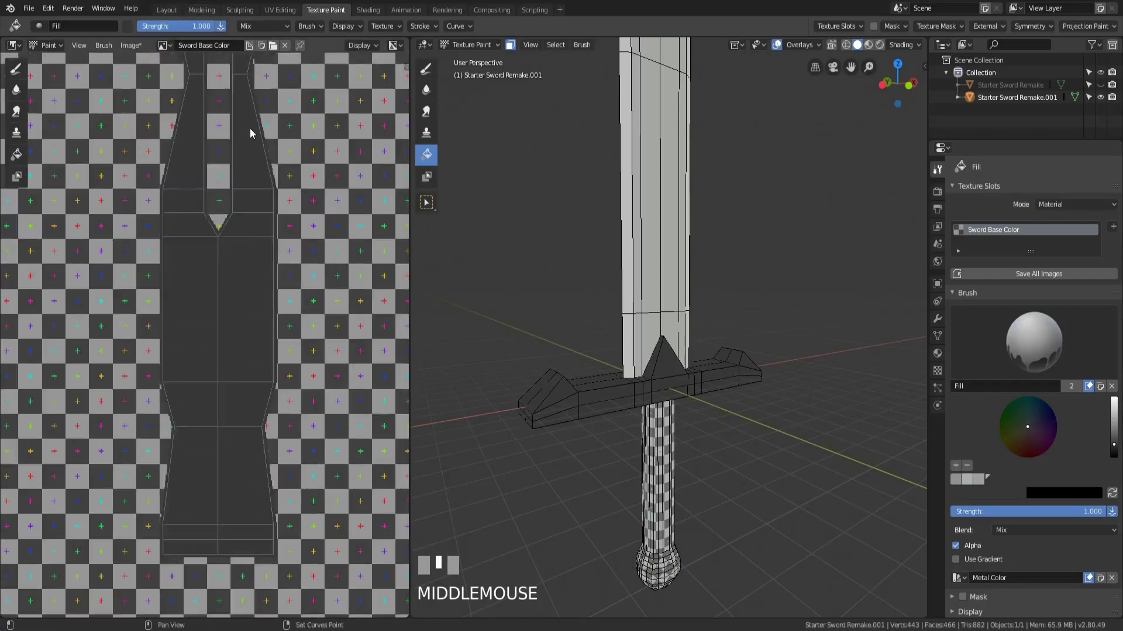
{"action": "middle_click_drag", "start_coordinate": [250, 126], "coordinate": [281, 507]}
{"action": "scroll", "coordinate": [269, 424], "scroll_direction": "down", "scroll_amount": 5}
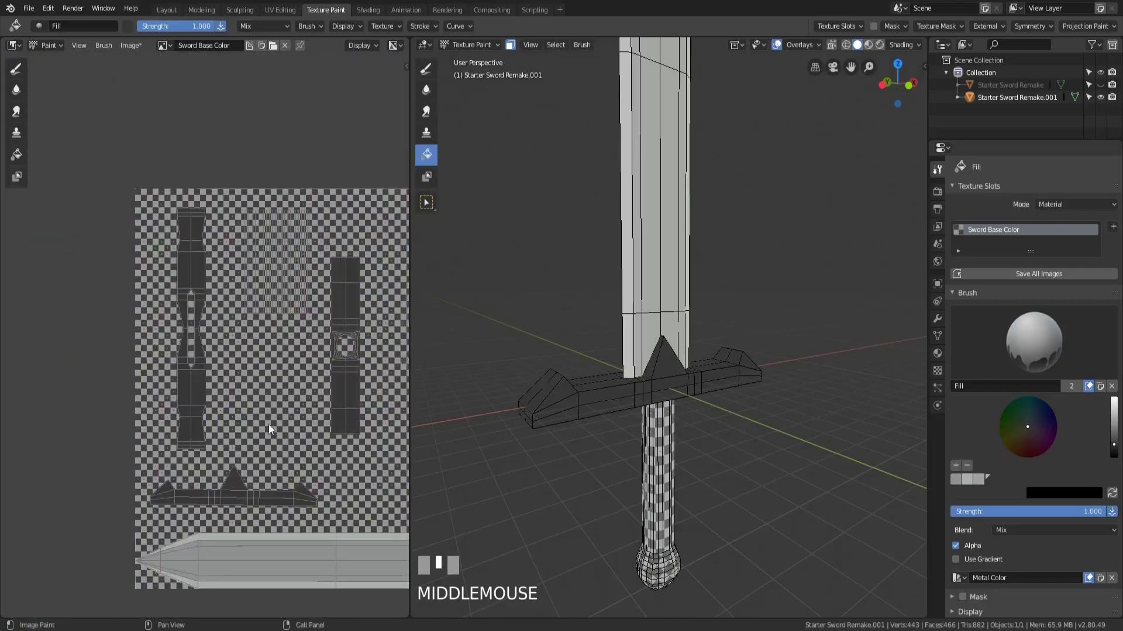
{"action": "scroll", "coordinate": [268, 425], "scroll_direction": "up", "scroll_amount": 1}
Select all linked faces of the round pommel in Edit Mode, and fill them with the dark metal grey in Texture Paint mode
{"action": "middle_click_drag", "start_coordinate": [542, 385], "coordinate": [646, 418]}
{"action": "scroll", "coordinate": [496, 438], "scroll_direction": "up", "scroll_amount": 2}
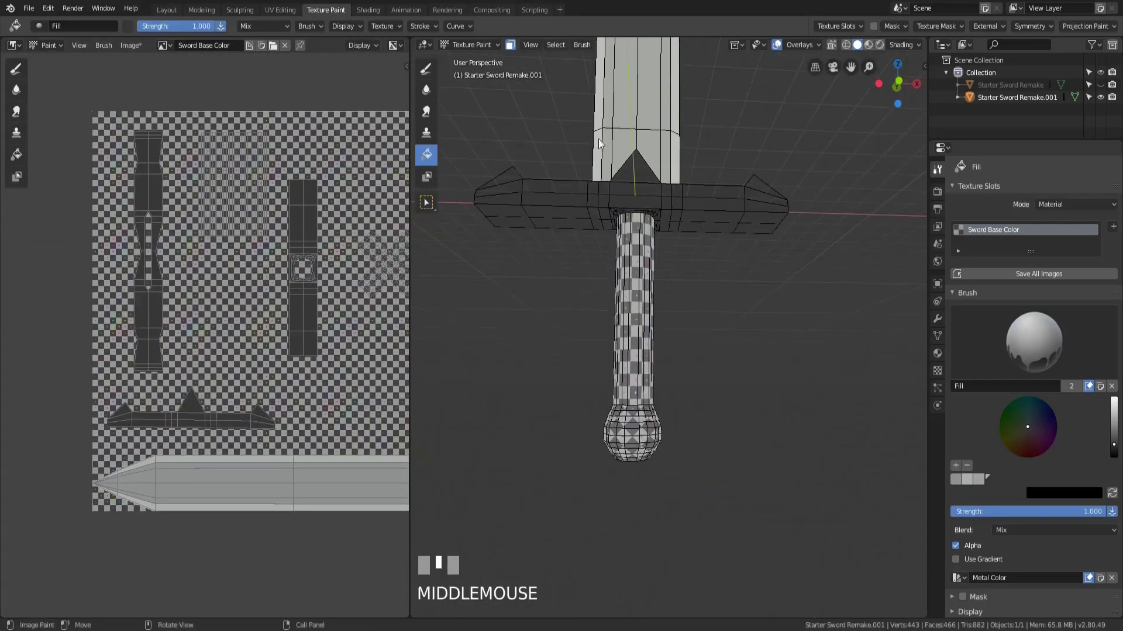
{"action": "key", "text": "Tab"}
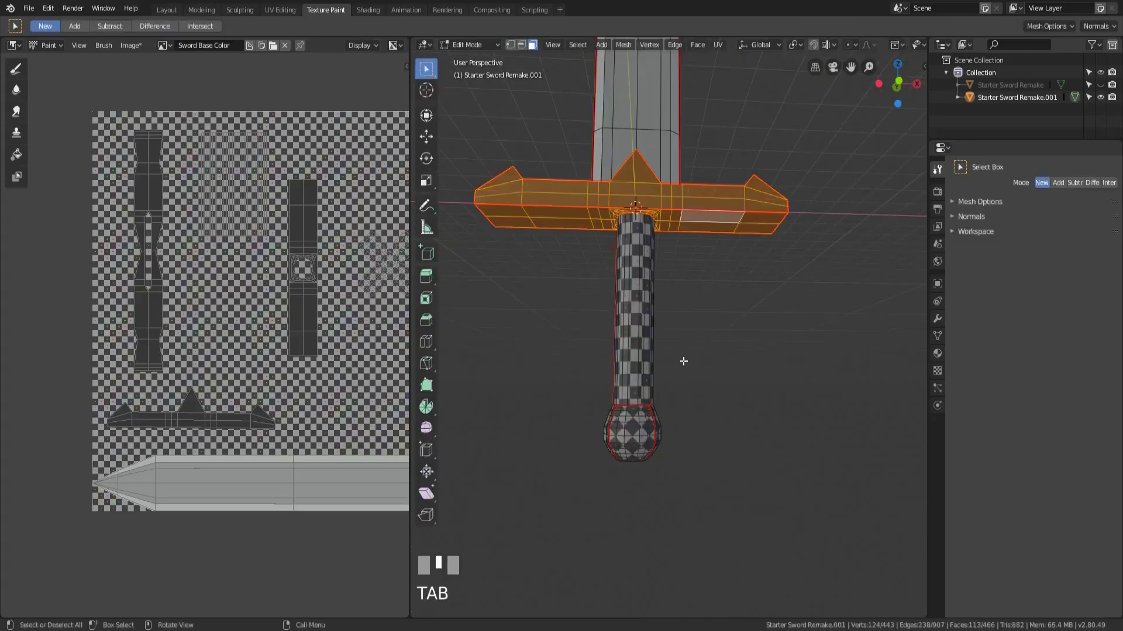
{"action": "left_click", "coordinate": [640, 457]}
{"action": "key", "text": "ctrl+l"}
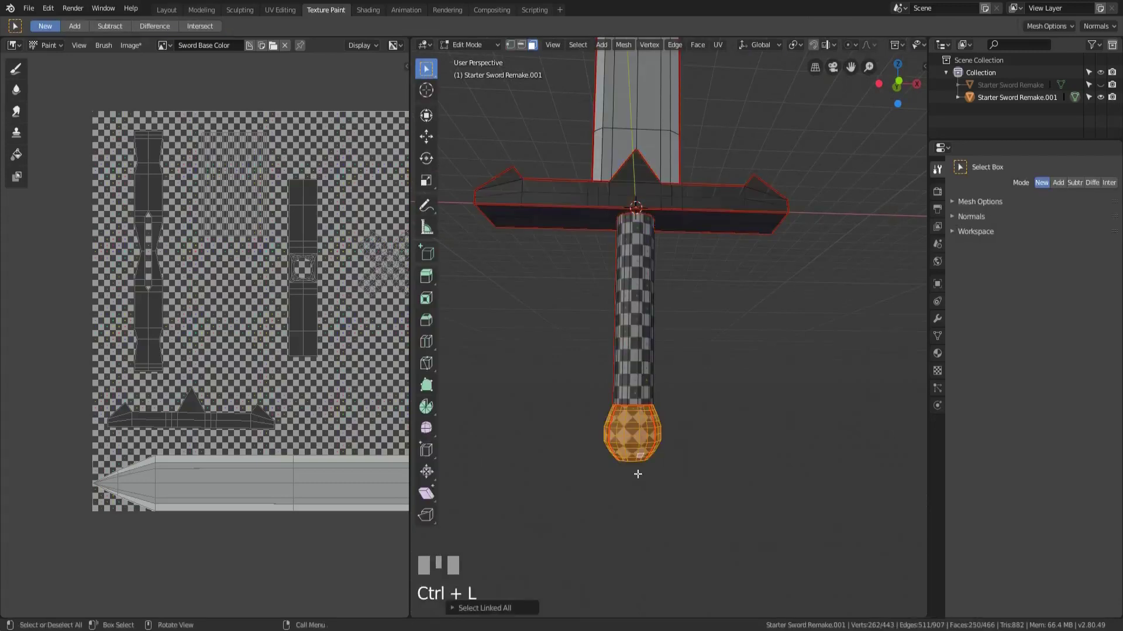
{"action": "key", "text": "Tab"}
{"action": "left_click", "coordinate": [640, 454]}
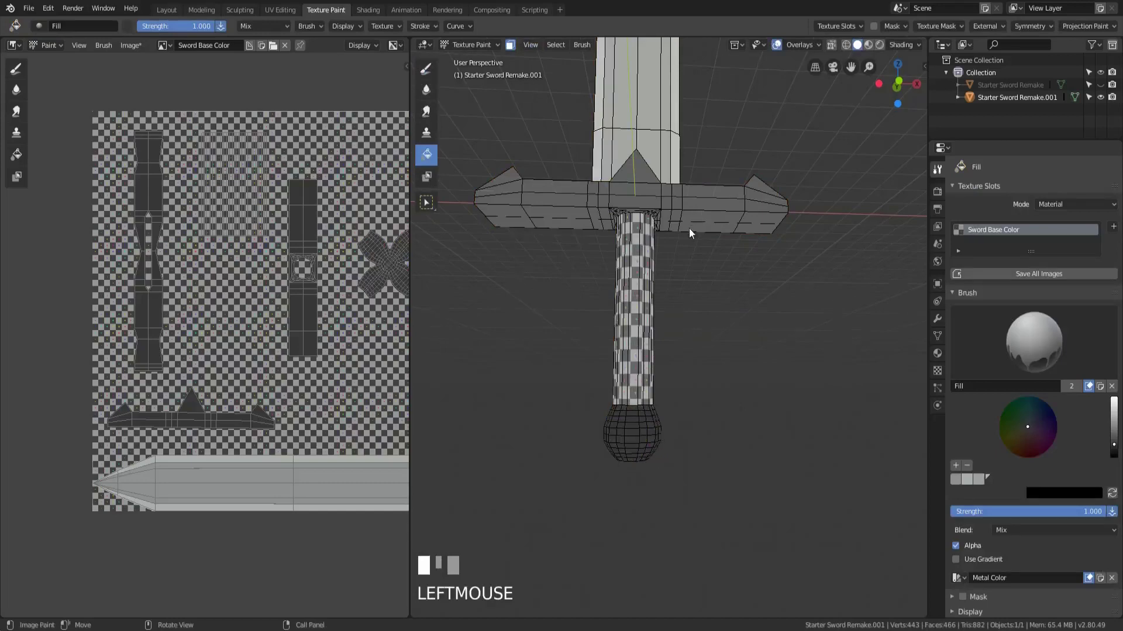
Select all linked faces of the handle grip in Edit Mode, and return to Texture Paint mode
{"action": "middle_click_drag", "start_coordinate": [689, 228], "coordinate": [679, 278]}
{"action": "scroll", "coordinate": [648, 328], "scroll_direction": "down", "scroll_amount": 2}
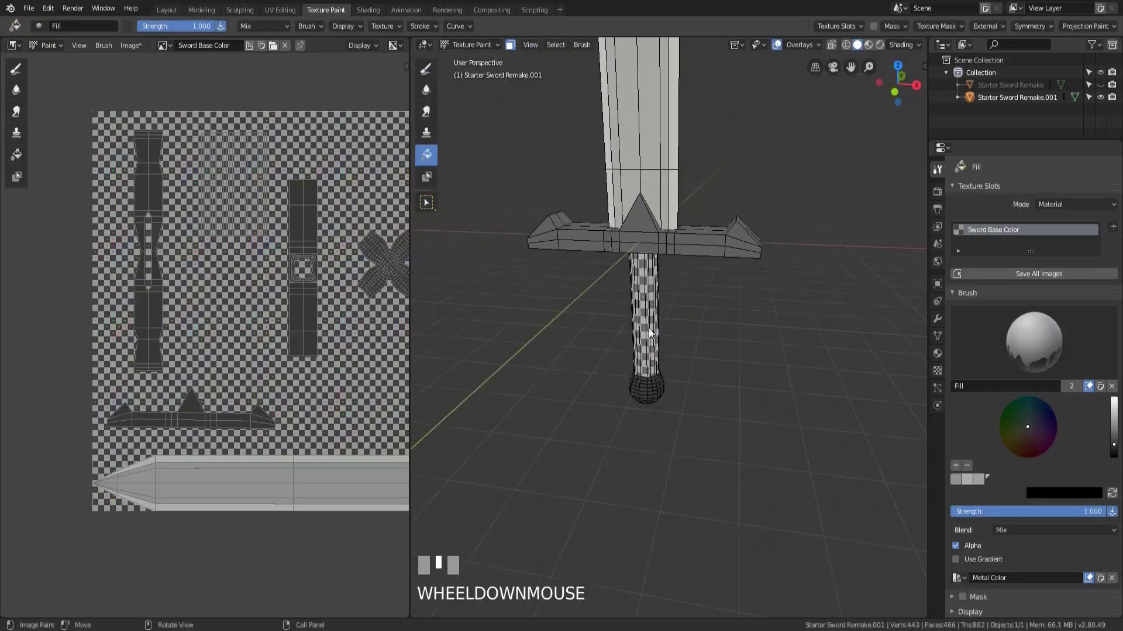
{"action": "middle_click_drag", "start_coordinate": [648, 328], "coordinate": [675, 299]}
{"action": "scroll", "coordinate": [644, 359], "scroll_direction": "up", "scroll_amount": 2}
{"action": "middle_click_drag", "start_coordinate": [643, 359], "coordinate": [658, 335], "text": "shift"}
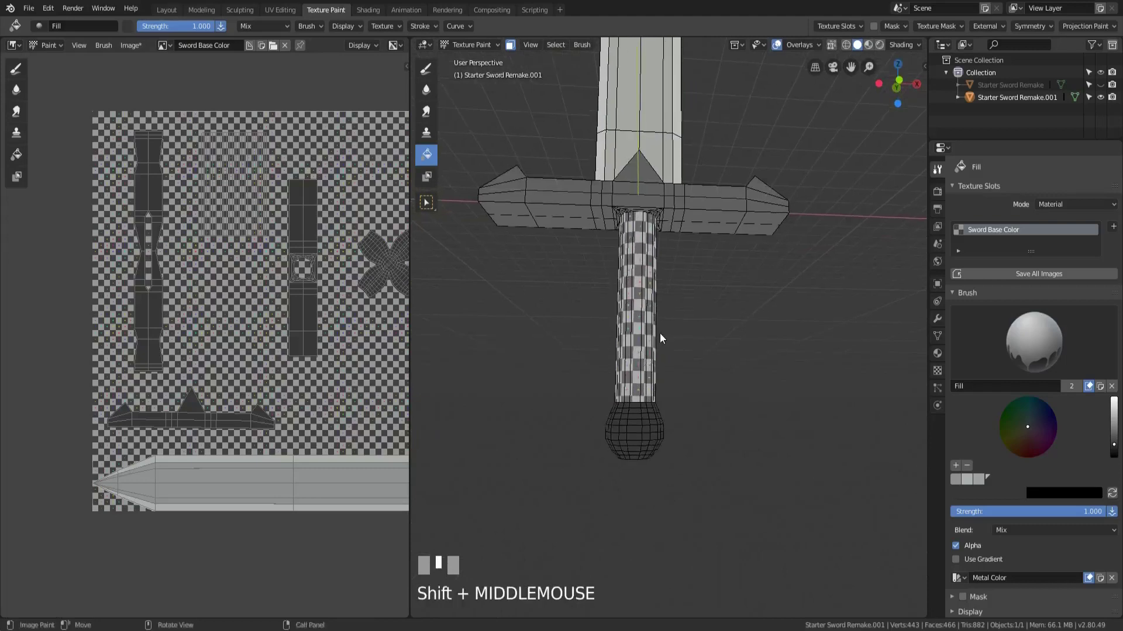
{"action": "key", "text": "Tab"}
{"action": "left_click", "coordinate": [659, 333]}
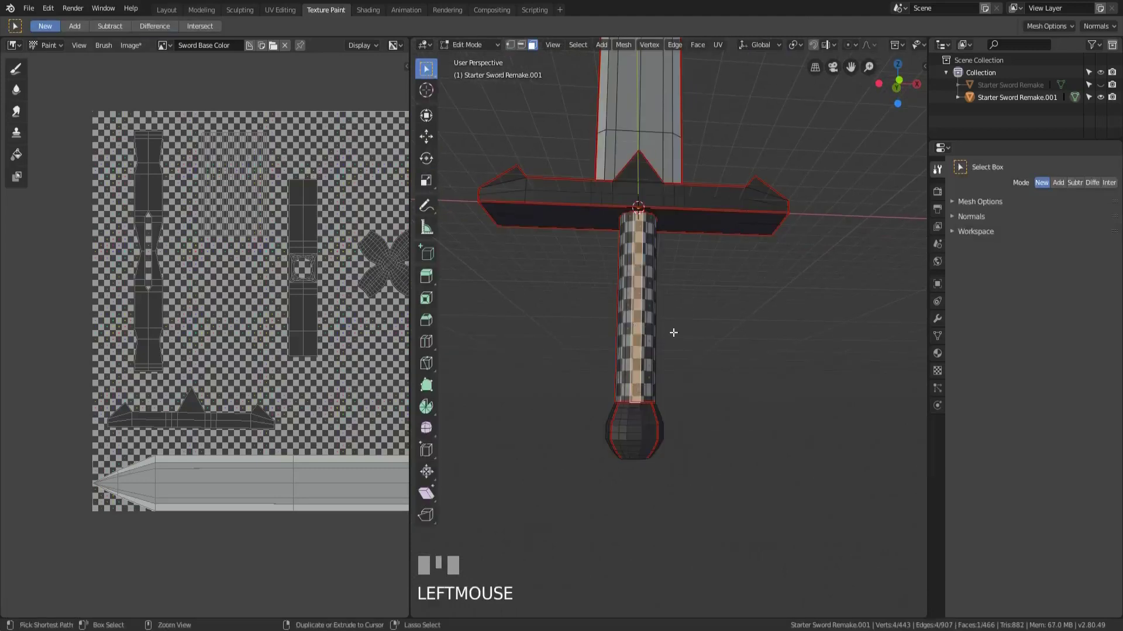
{"action": "key", "text": "ctrl+l"}
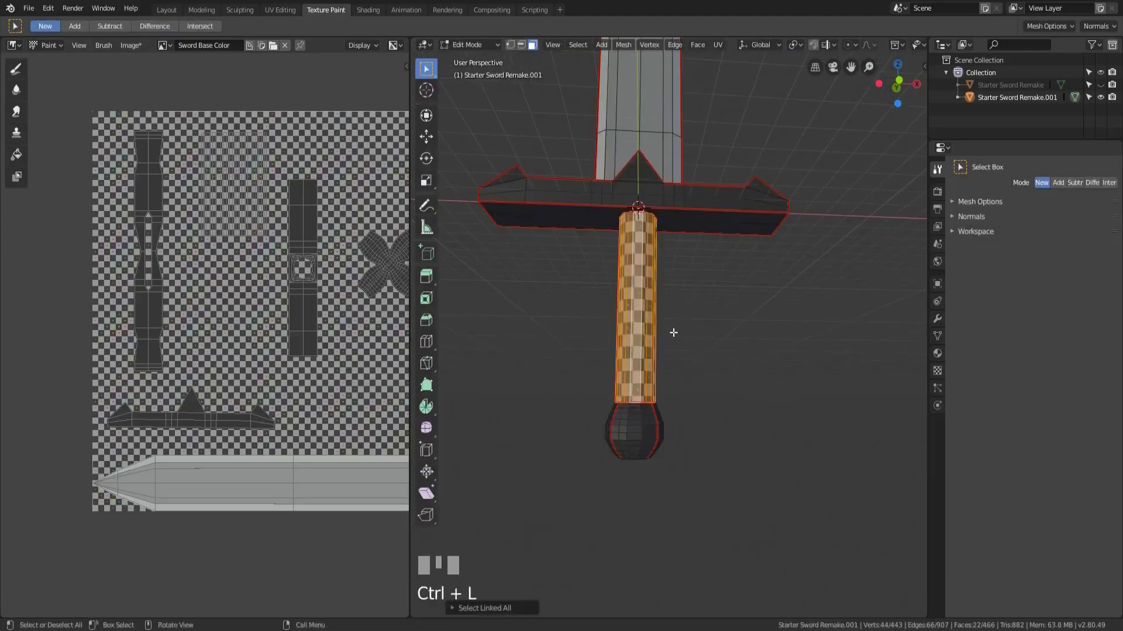
{"action": "key", "text": "Tab"}
Switch the Fill brush to the Leather palette, pick its first brown swatch, and fill the handle grip in front view
{"action": "key", "text": "KP_1"}
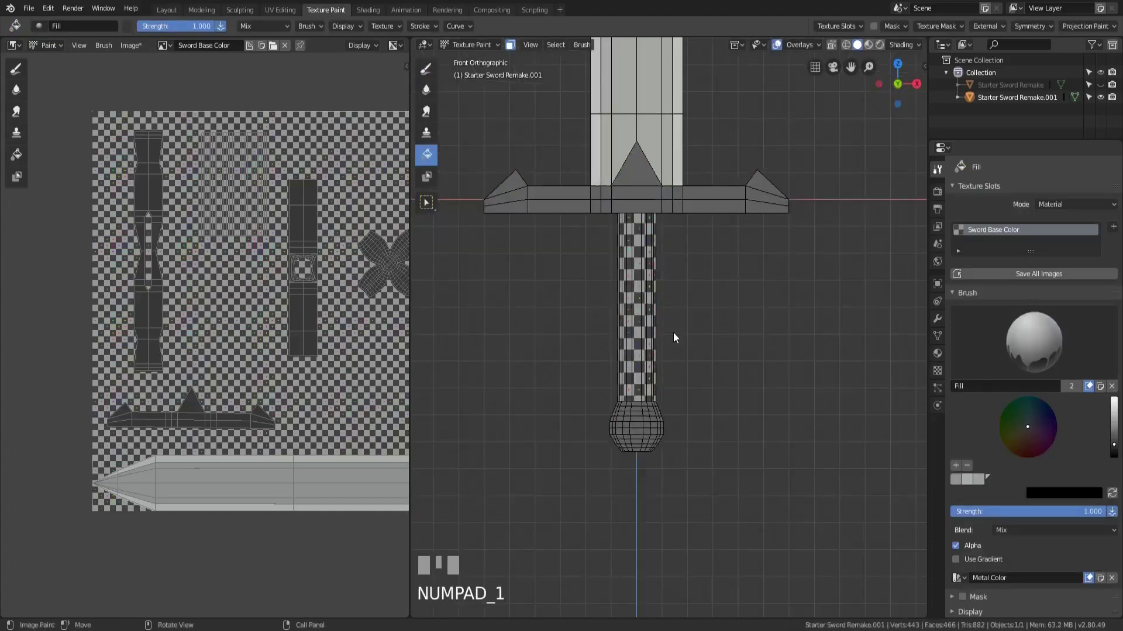
{"action": "scroll", "coordinate": [678, 331], "scroll_direction": "up", "scroll_amount": 4}
{"action": "middle_click_drag", "start_coordinate": [626, 199], "coordinate": [677, 261], "text": "shift"}
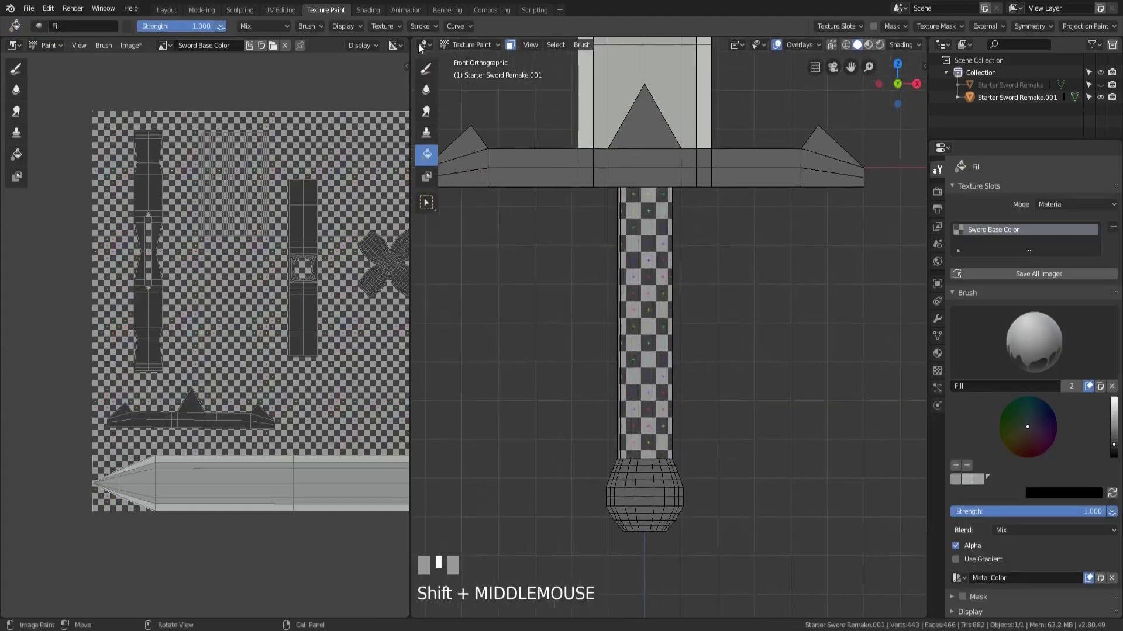
{"action": "left_click", "coordinate": [309, 26]}
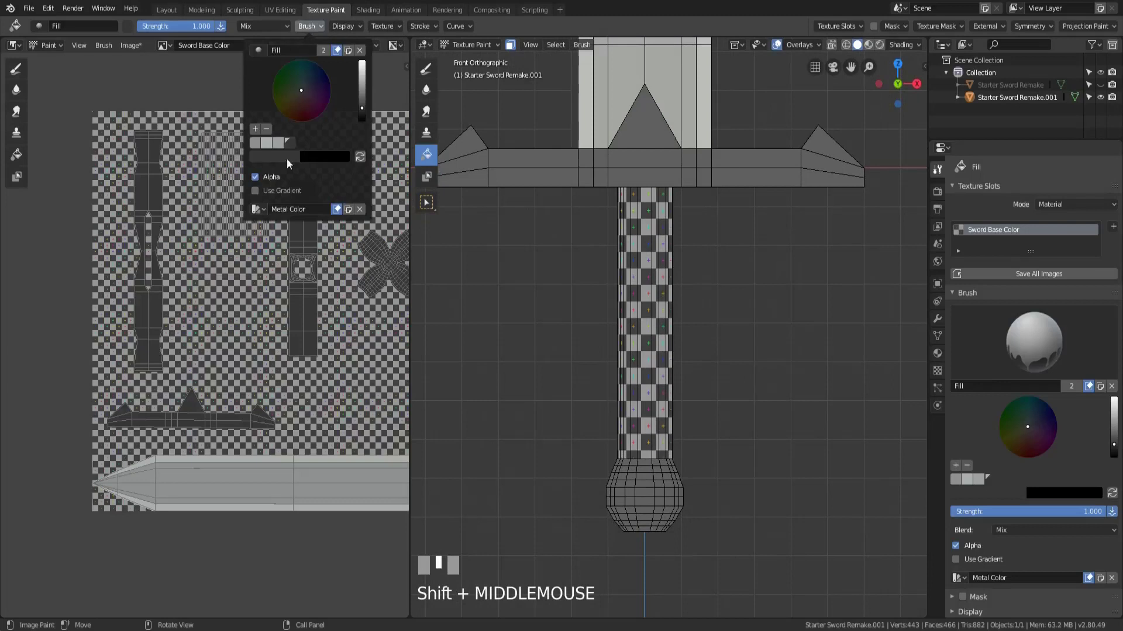
{"action": "left_click", "coordinate": [259, 209]}
{"action": "left_click", "coordinate": [271, 225]}
{"action": "left_click", "coordinate": [255, 144]}
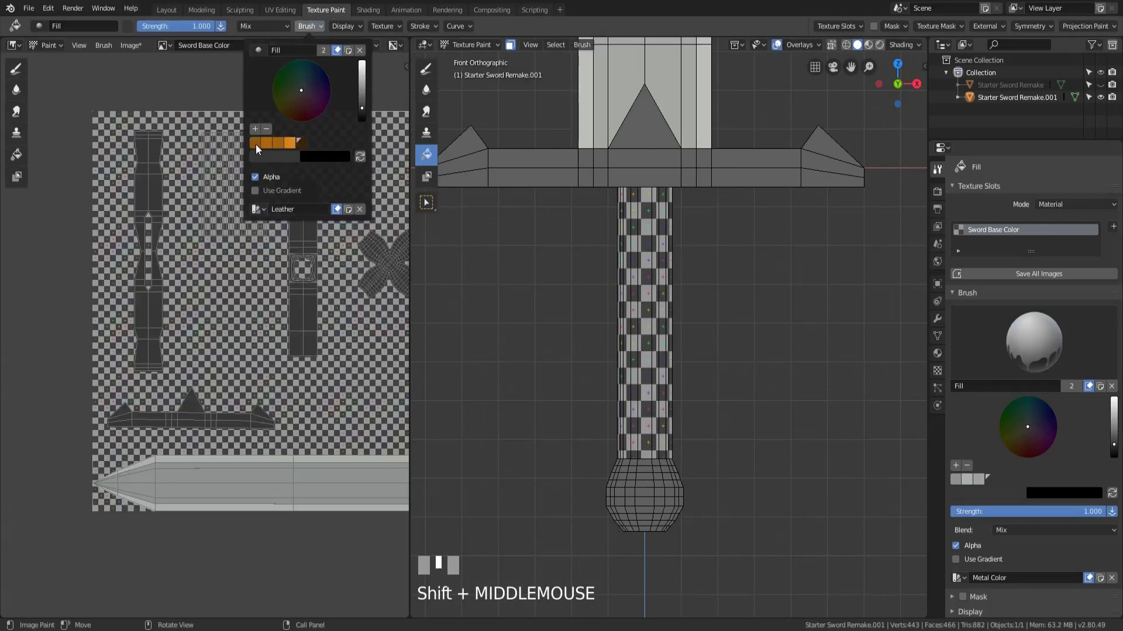
{"action": "left_click", "coordinate": [643, 353]}
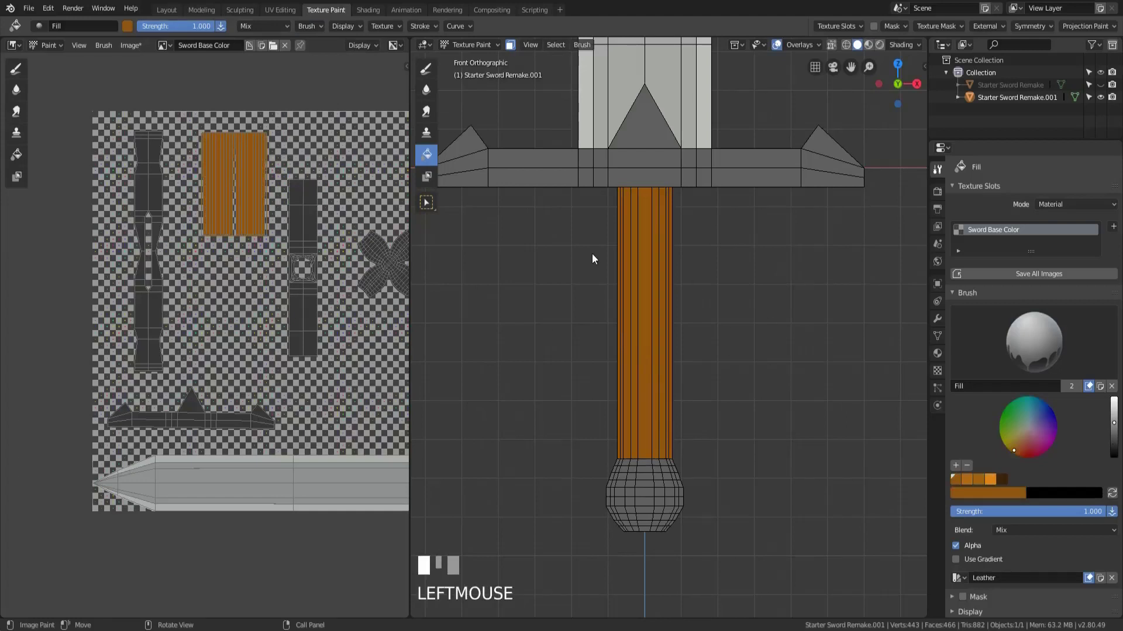
Save the painted texture image as Sword Base Color.png in the H:\02 Blender folder
{"action": "key", "text": "ctrl"}
{"action": "left_click", "coordinate": [129, 46]}
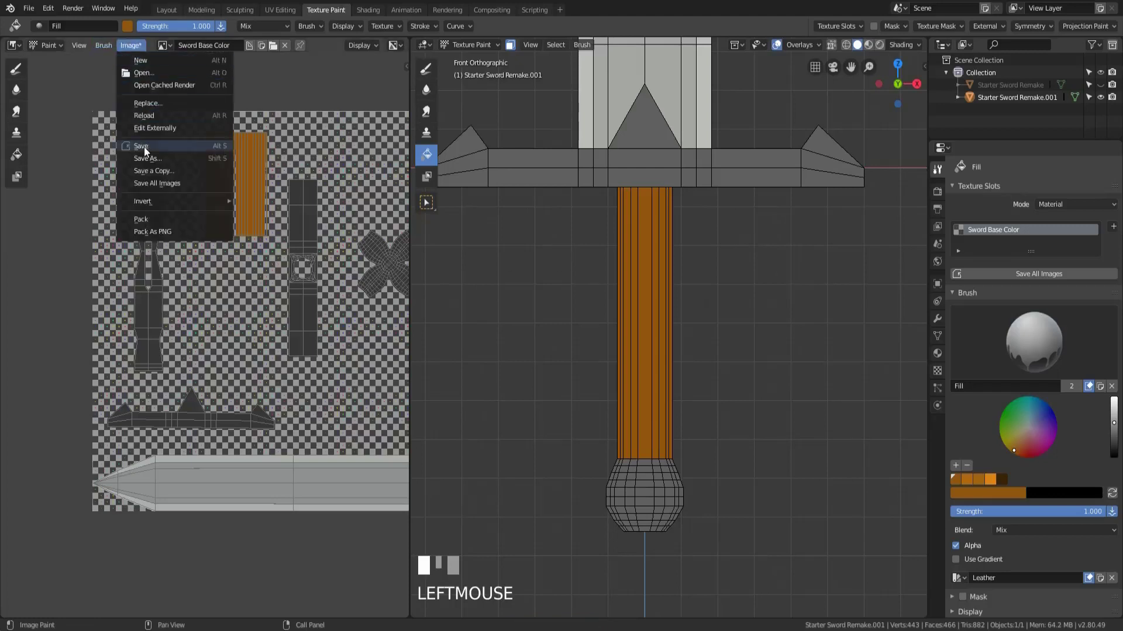
{"action": "left_click", "coordinate": [145, 159]}
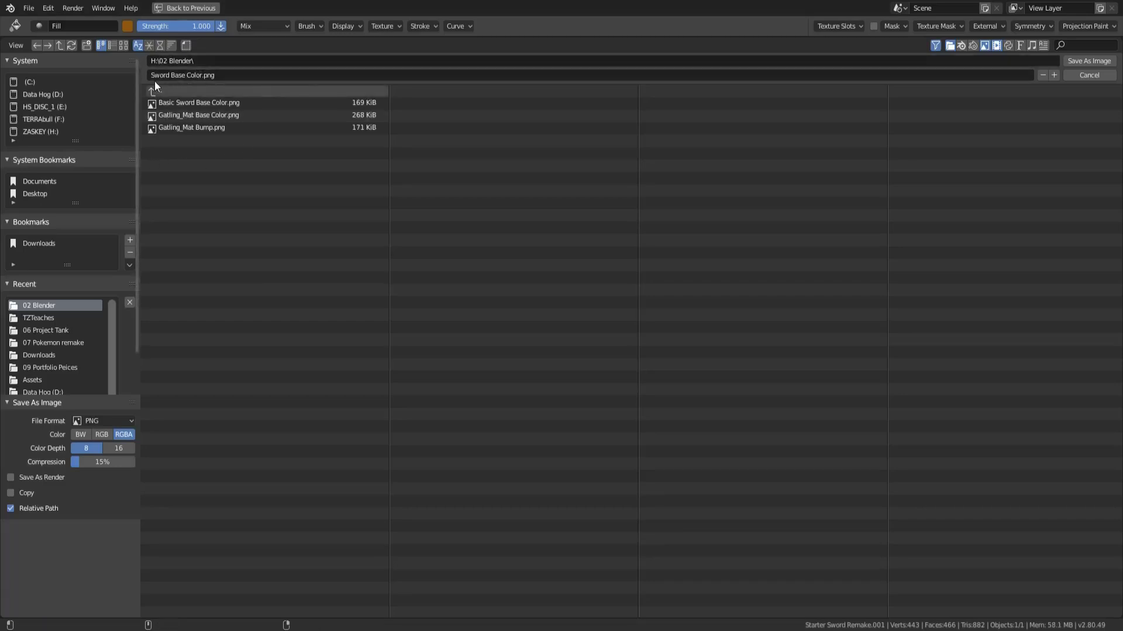
{"action": "left_click", "coordinate": [1089, 61]}
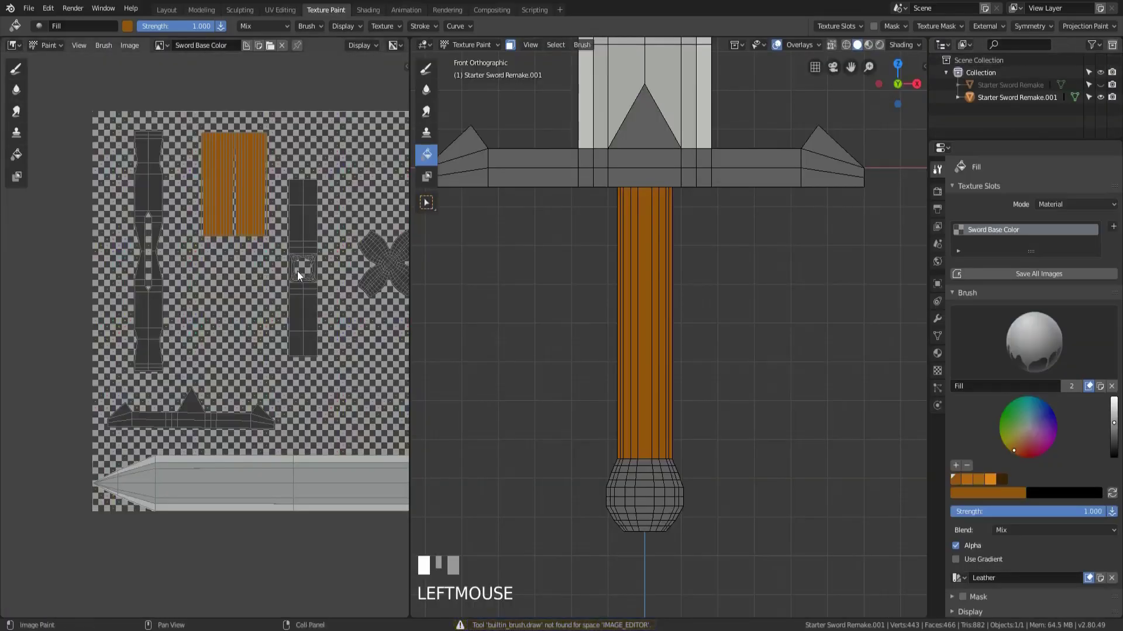
Switch to the Draw brush and check the Occlude option in the Projection Paint settings
{"action": "middle_click_drag", "start_coordinate": [297, 271], "coordinate": [215, 274]}
{"action": "scroll", "coordinate": [237, 289], "scroll_direction": "down", "scroll_amount": 1}
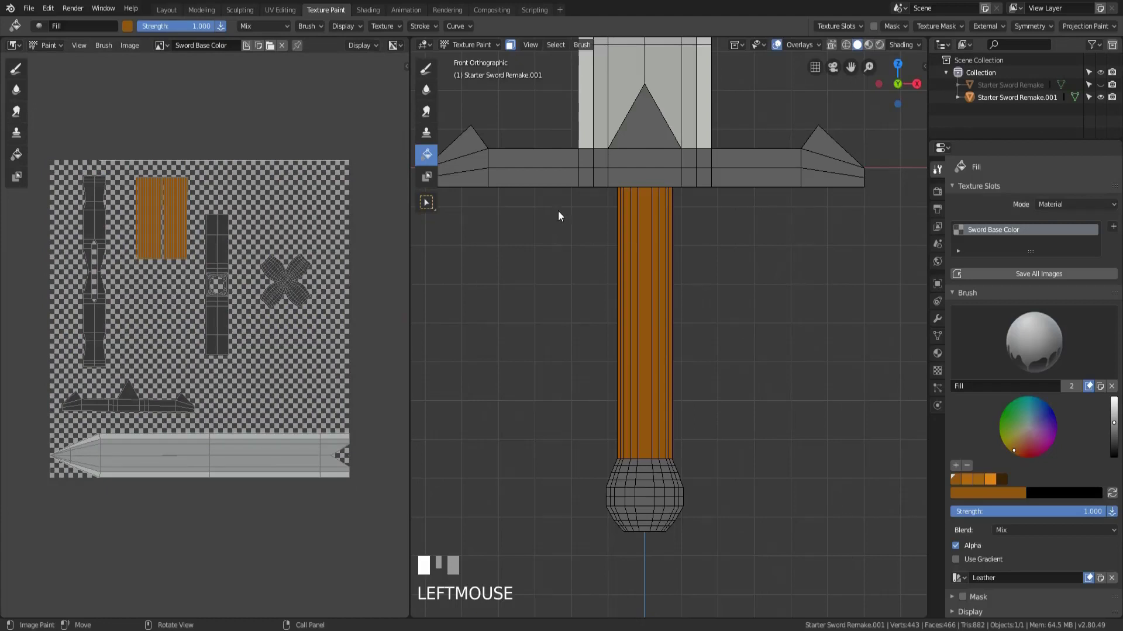
{"action": "left_click", "coordinate": [427, 70]}
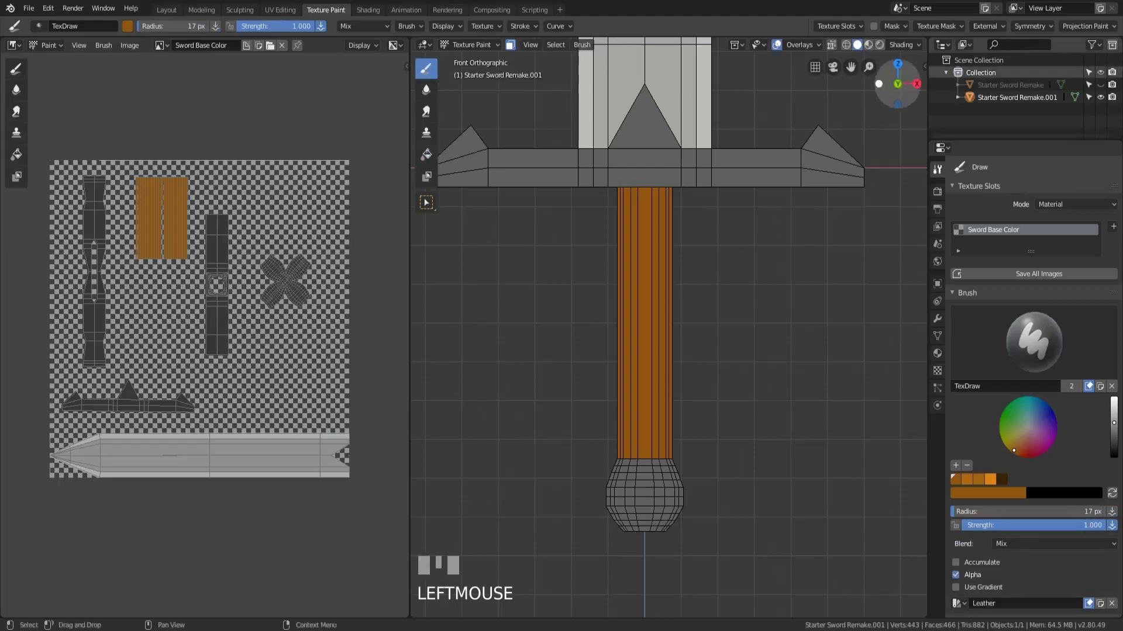
{"action": "left_click", "coordinate": [1091, 27]}
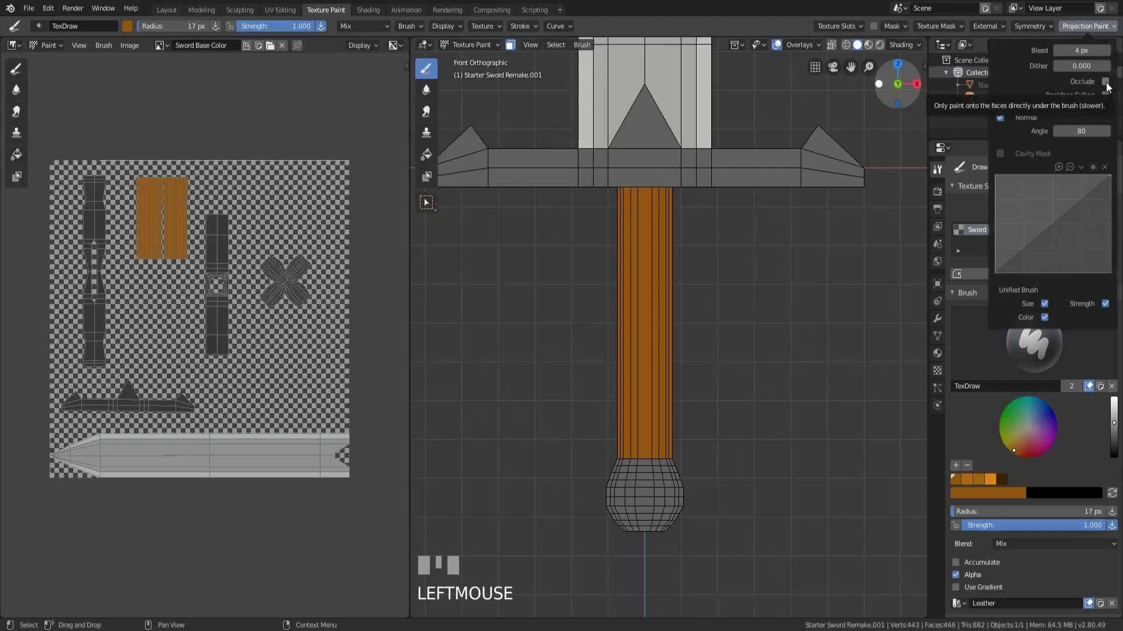
{"action": "scroll", "coordinate": [590, 205], "scroll_direction": "up", "scroll_amount": 1}
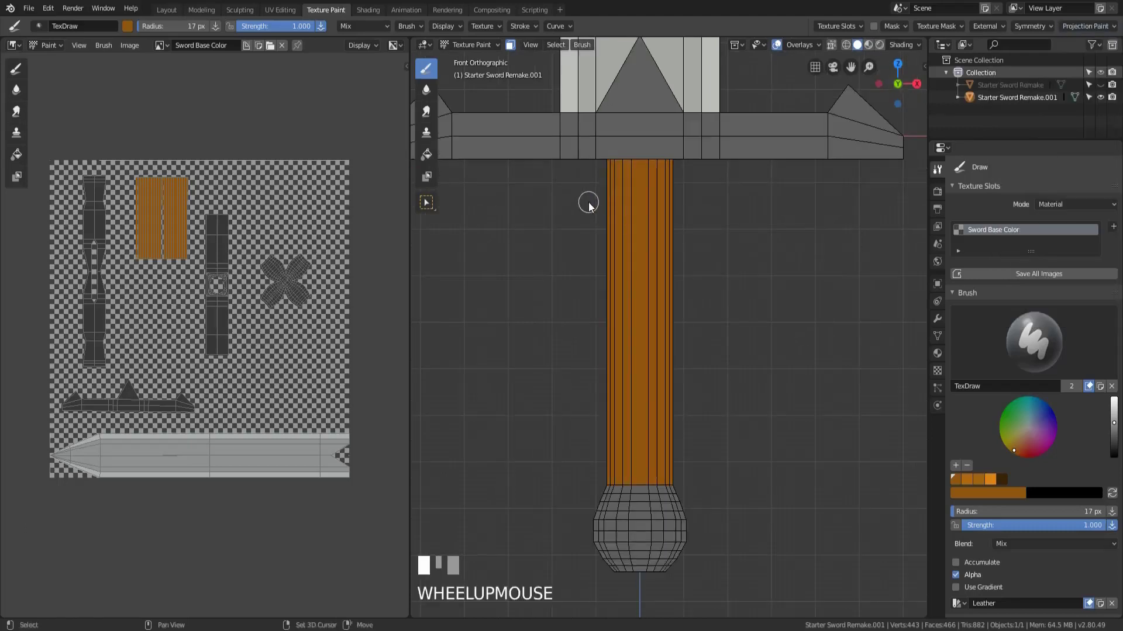
{"action": "middle_click_drag", "start_coordinate": [589, 205], "coordinate": [601, 247], "text": "shift"}
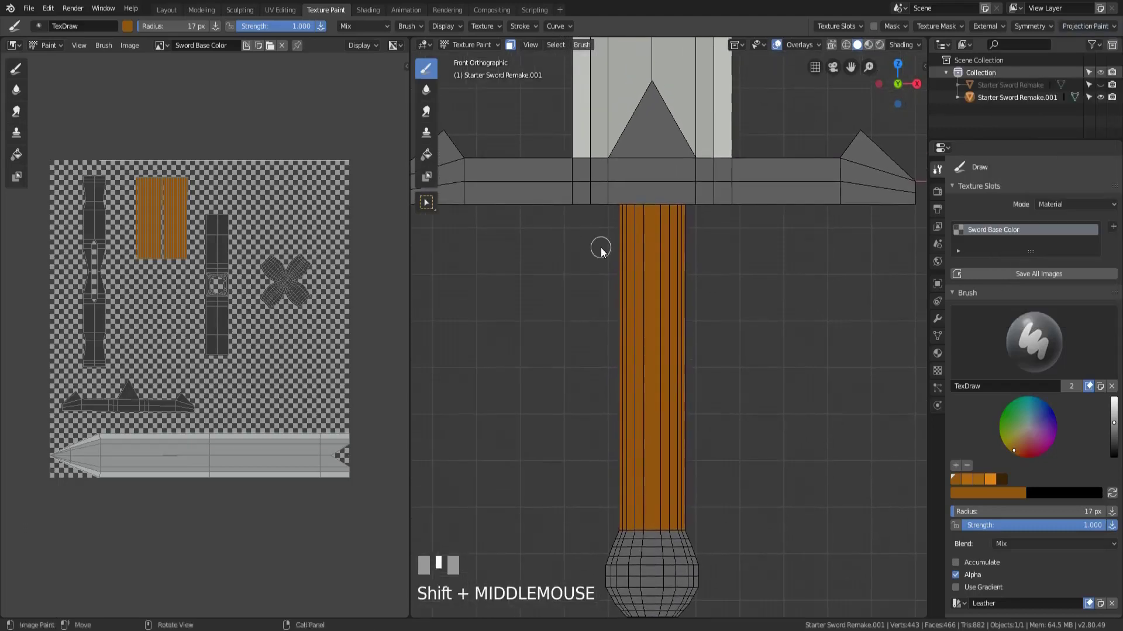
Use Line as the Draw brush's stroke method
{"action": "left_click", "coordinate": [514, 23]}
{"action": "left_click", "coordinate": [541, 50]}
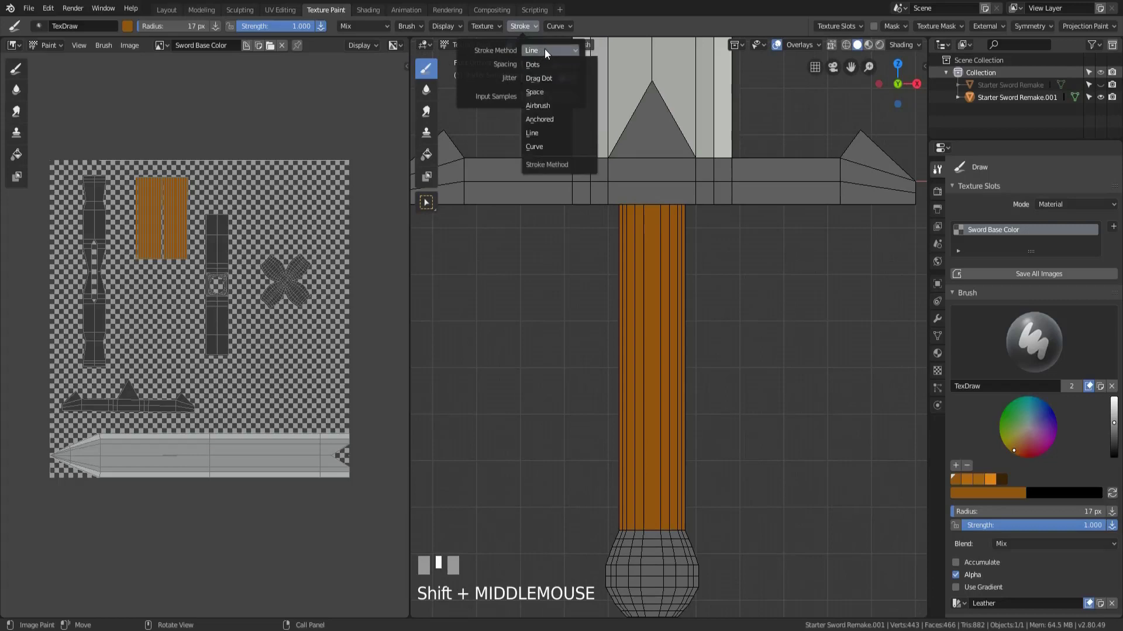
{"action": "left_click", "coordinate": [545, 50]}
{"action": "left_click", "coordinate": [545, 49]}
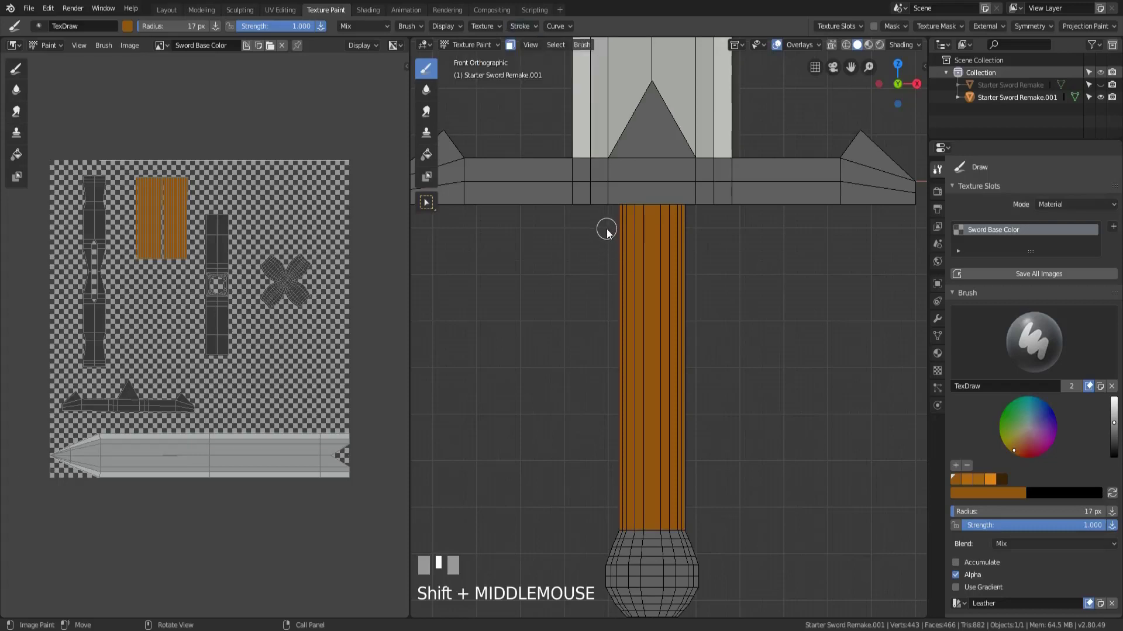
Pick the dark brown Leather swatch and paint seven evenly spaced horizontal stripes across the handle grip in front view
{"action": "left_click_drag", "start_coordinate": [609, 228], "coordinate": [696, 228]}
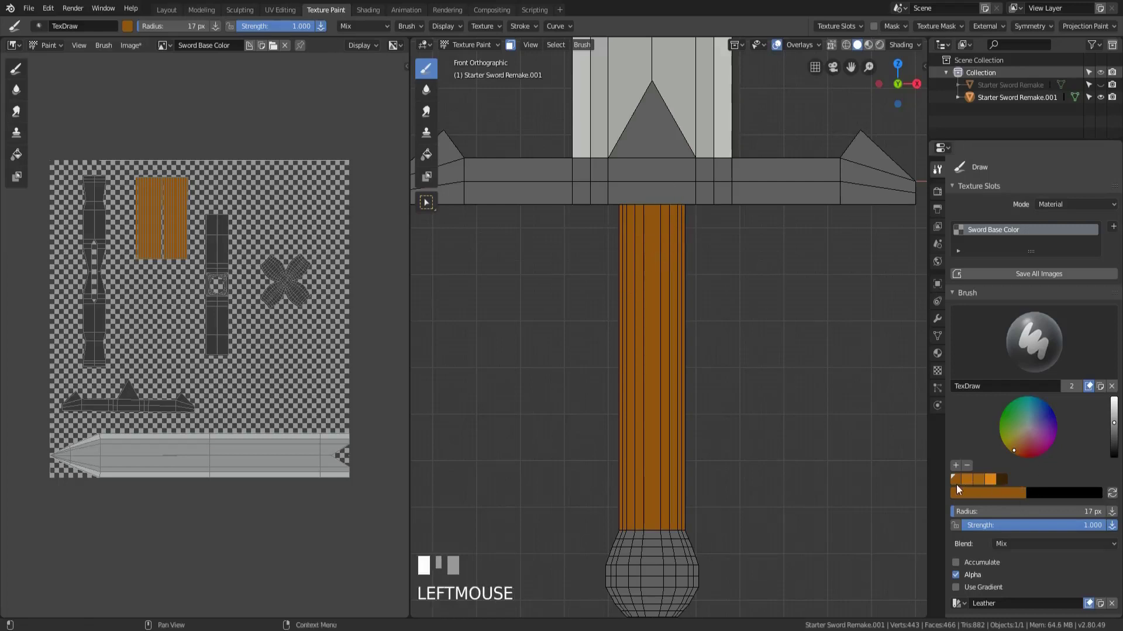
{"action": "left_click", "coordinate": [1002, 479]}
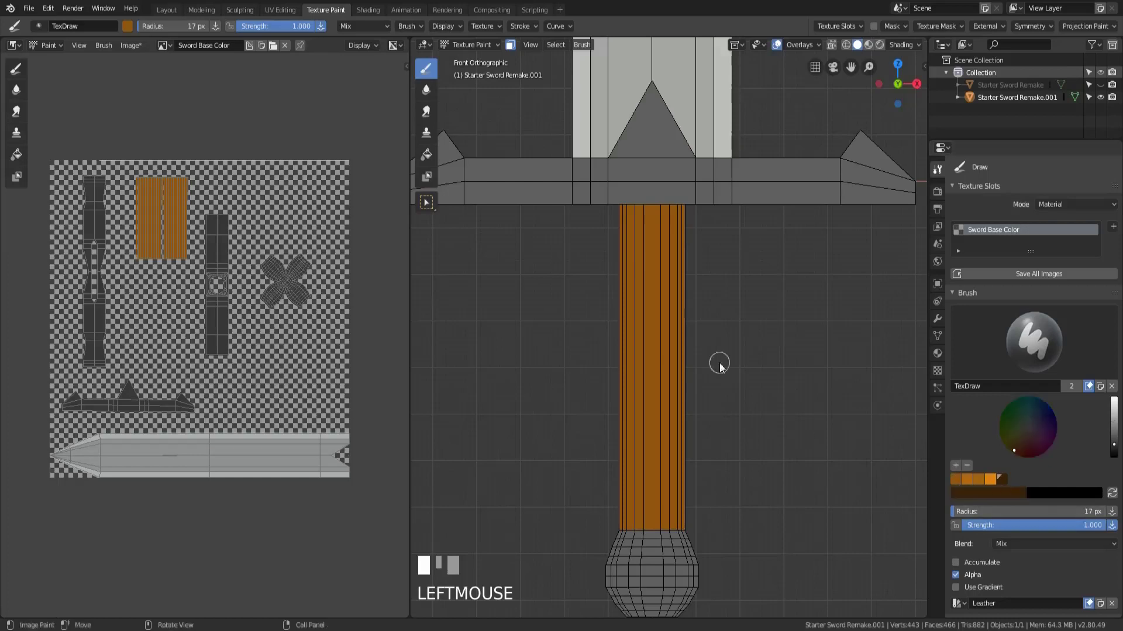
{"action": "left_click_drag", "start_coordinate": [608, 228], "coordinate": [697, 229]}
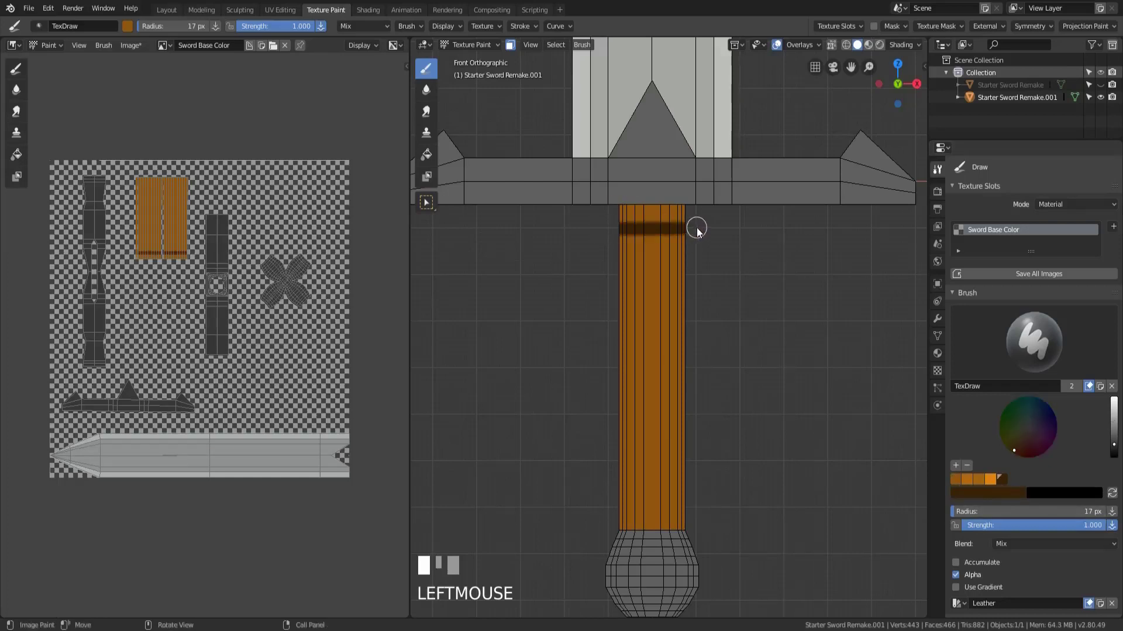
{"action": "left_click_drag", "start_coordinate": [608, 279], "coordinate": [692, 276]}
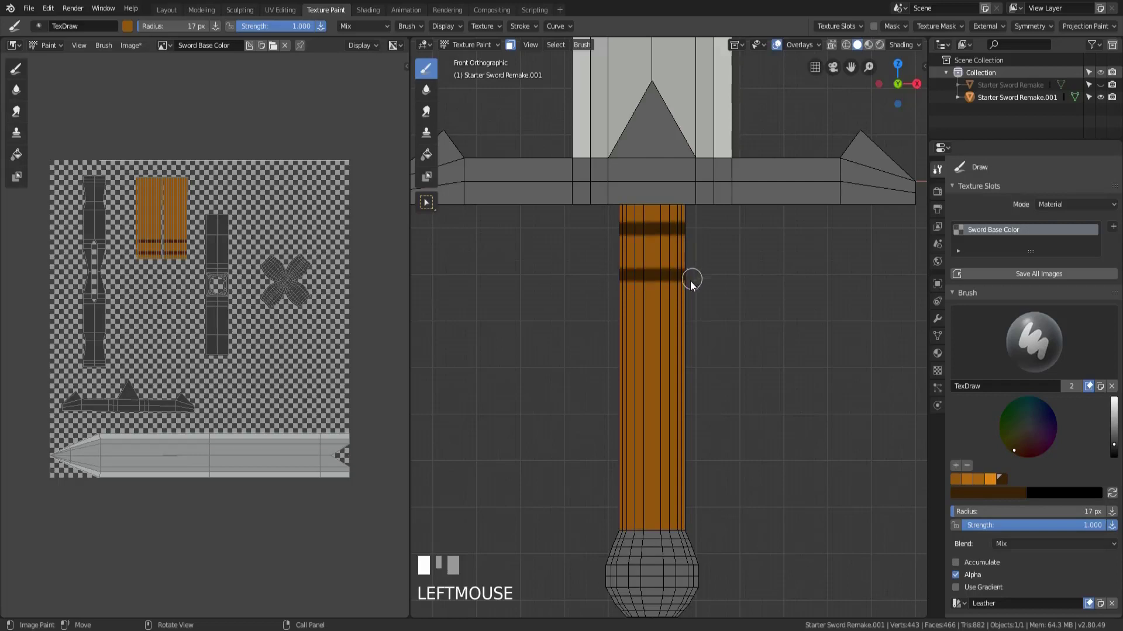
{"action": "left_click_drag", "start_coordinate": [606, 321], "coordinate": [695, 320]}
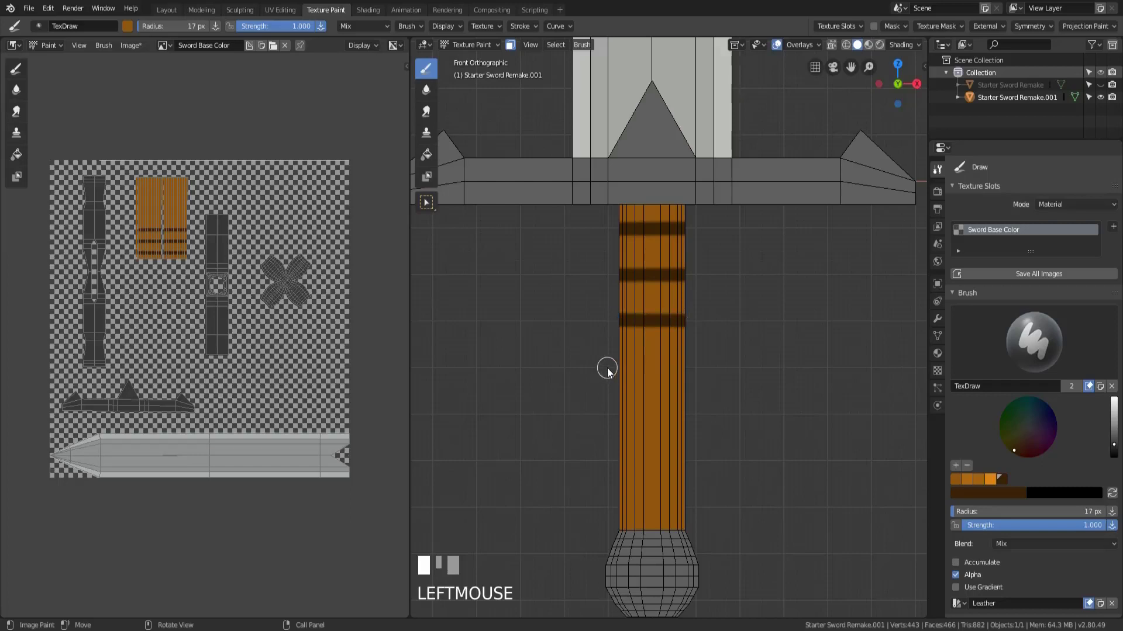
{"action": "left_click_drag", "start_coordinate": [608, 368], "coordinate": [694, 369]}
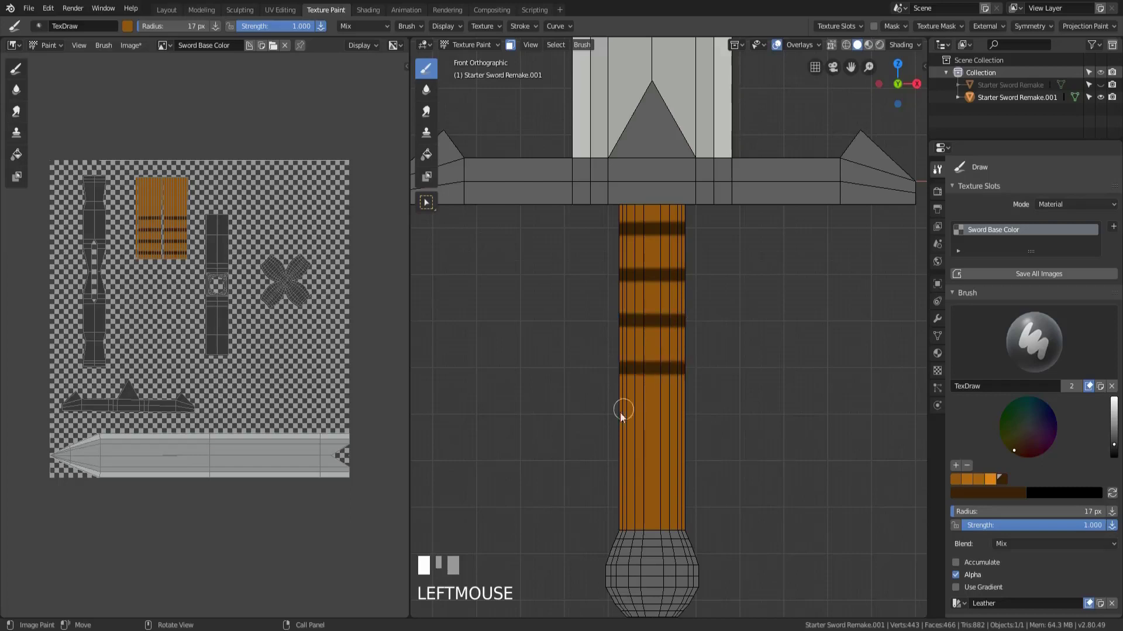
{"action": "left_click_drag", "start_coordinate": [608, 415], "coordinate": [699, 416]}
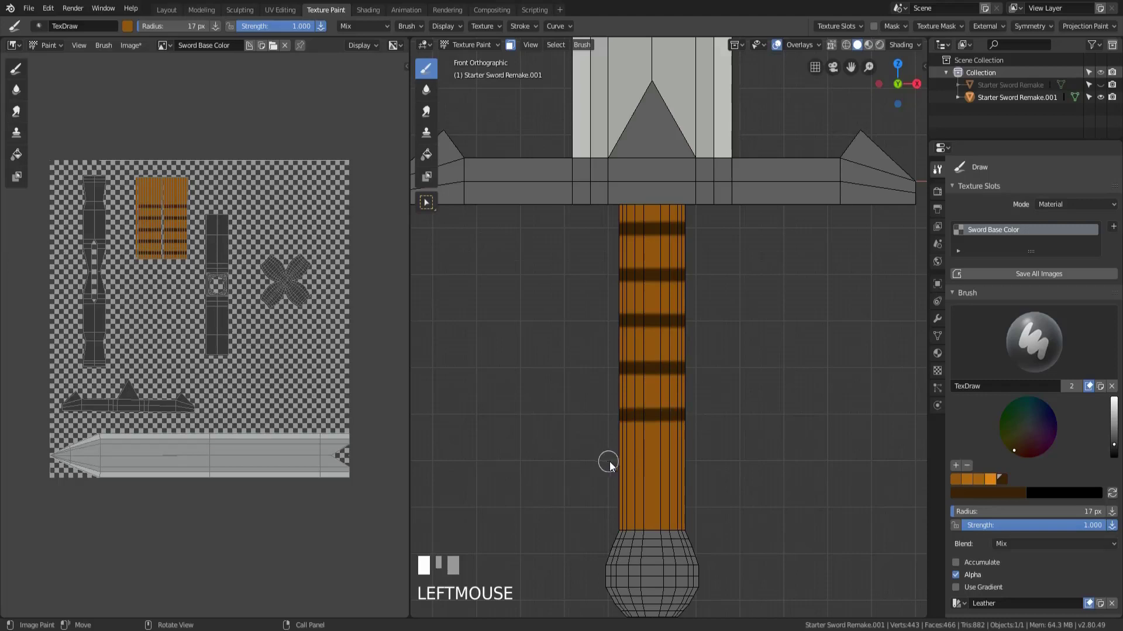
{"action": "left_click_drag", "start_coordinate": [608, 461], "coordinate": [697, 461]}
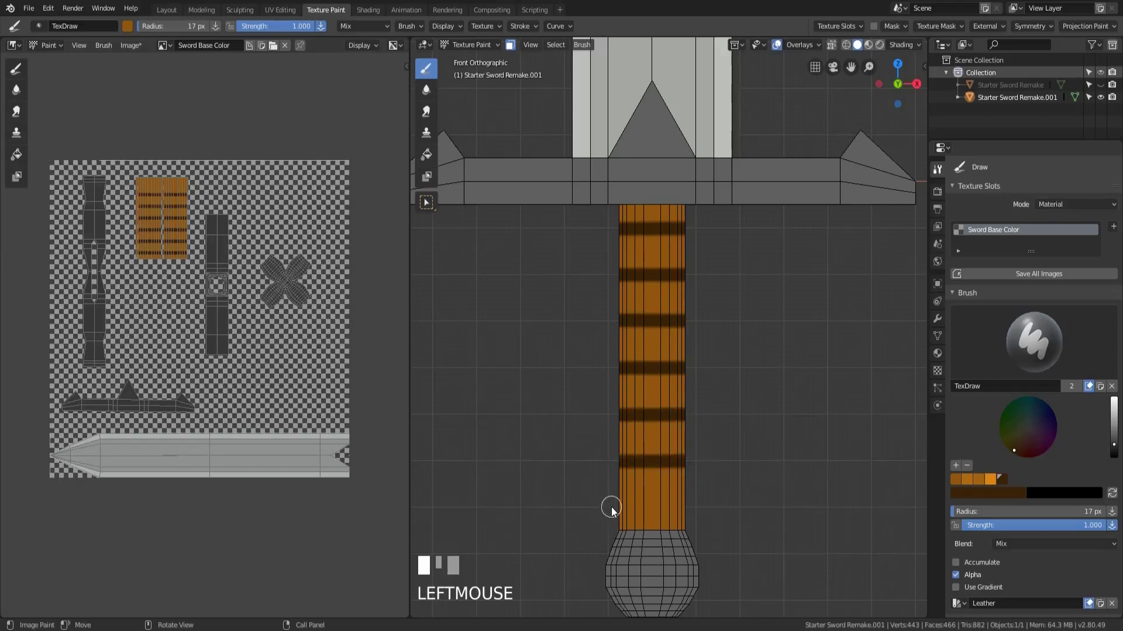
{"action": "left_click_drag", "start_coordinate": [606, 509], "coordinate": [697, 512]}
Select the four narrow faces along the grip's side seams in Edit Mode, and return to Texture Paint mode
{"action": "middle_click_drag", "start_coordinate": [815, 446], "coordinate": [672, 273]}
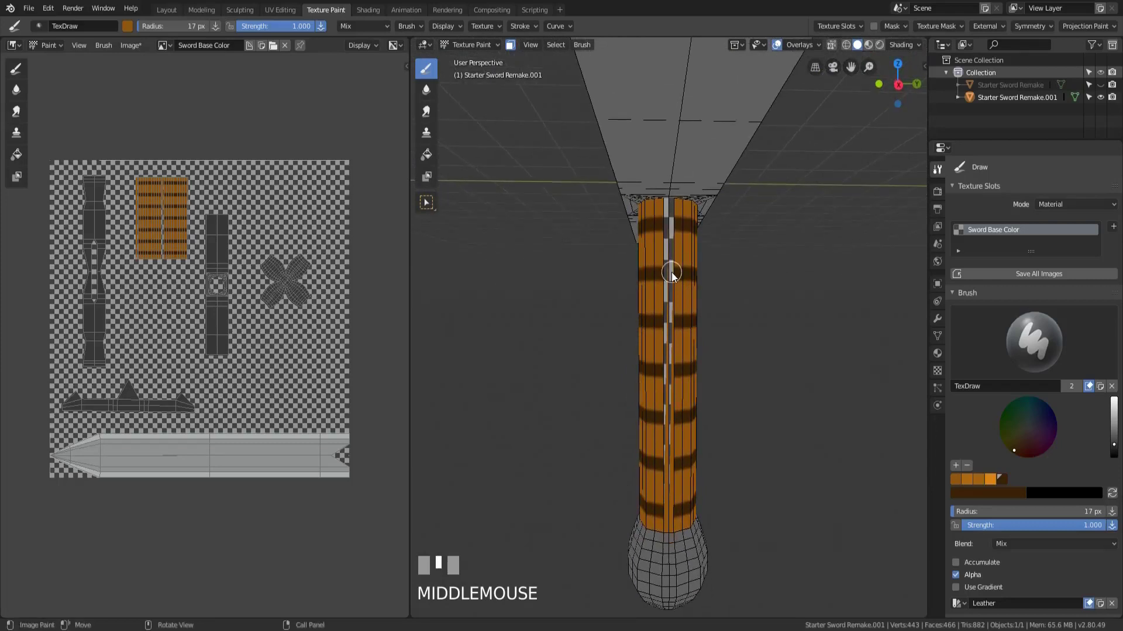
{"action": "key", "text": "Tab"}
{"action": "left_click", "coordinate": [664, 231]}
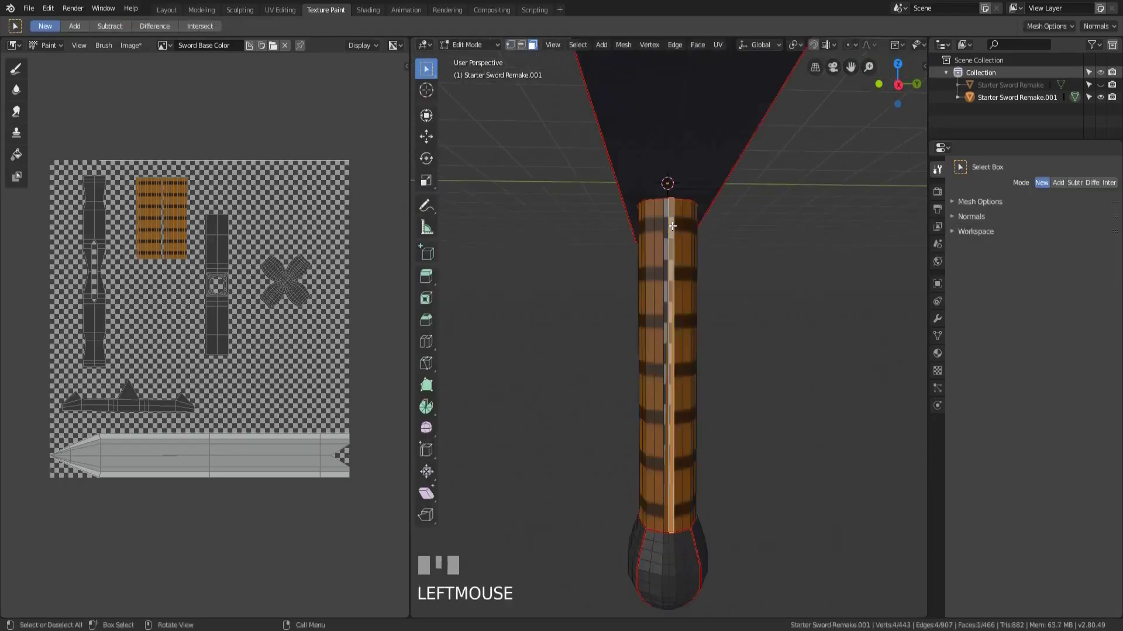
{"action": "left_click", "coordinate": [669, 230], "text": "shift"}
{"action": "middle_click_drag", "start_coordinate": [616, 382], "coordinate": [664, 209]}
{"action": "left_click", "coordinate": [648, 221], "text": "shift"}
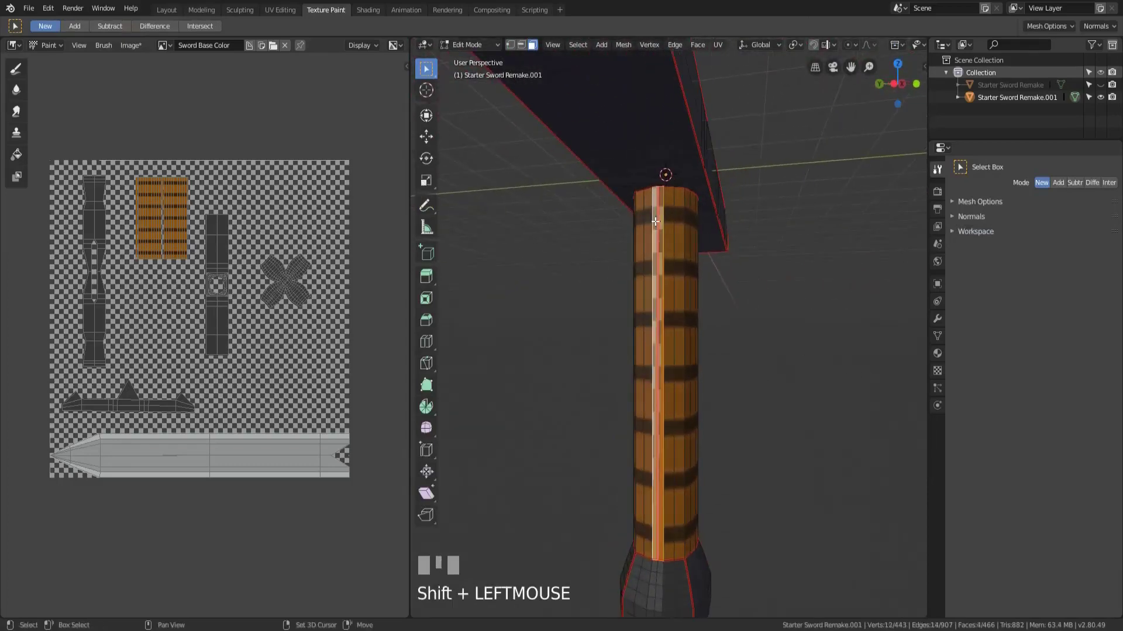
{"action": "key", "text": "Tab"}
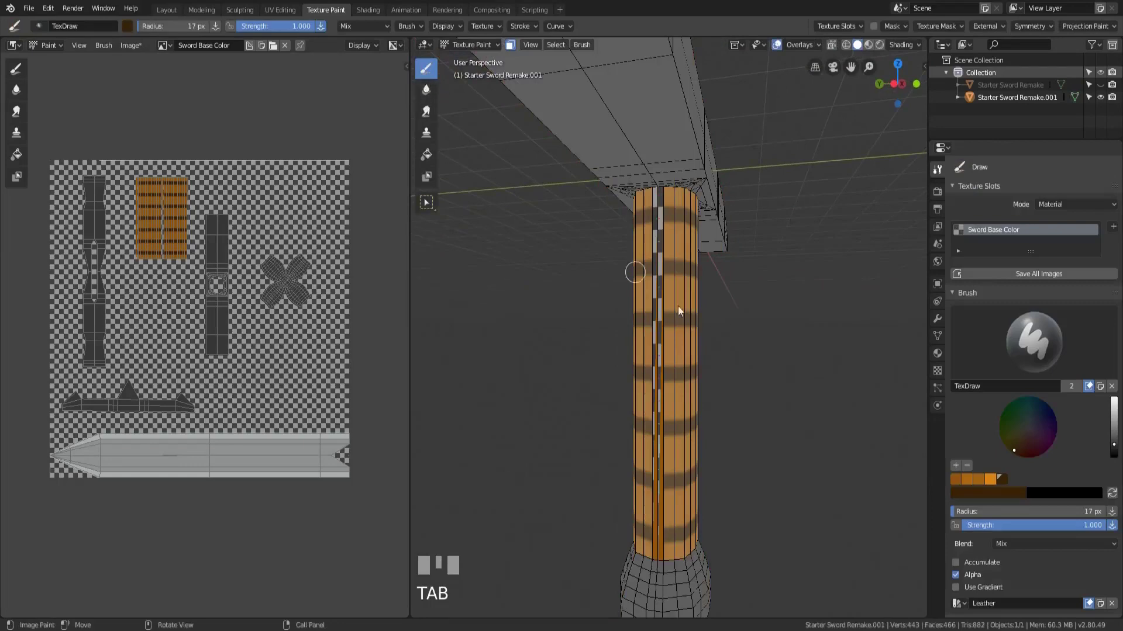
Fill the selected seam faces of the grip with the first brown swatch of the Leather palette
{"action": "left_click", "coordinate": [956, 478]}
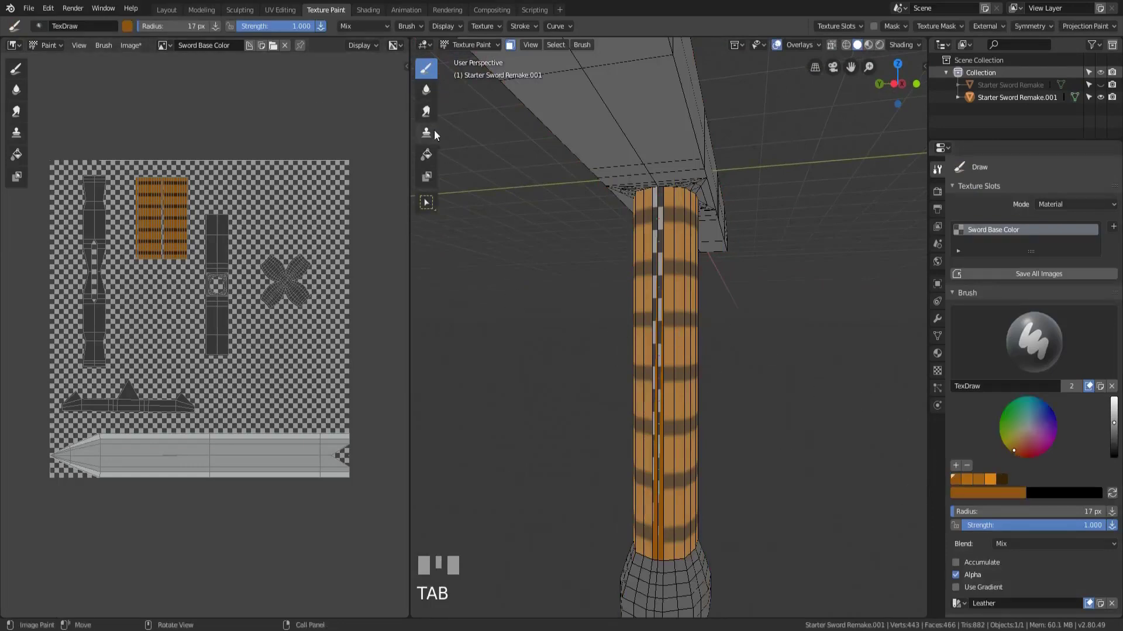
{"action": "left_click", "coordinate": [433, 153]}
{"action": "middle_click_drag", "start_coordinate": [614, 281], "coordinate": [705, 324]}
Paint seven dark brown line strokes across the selected seam faces in right view, continuing the grip's existing stripes
{"action": "key", "text": "KP_3"}
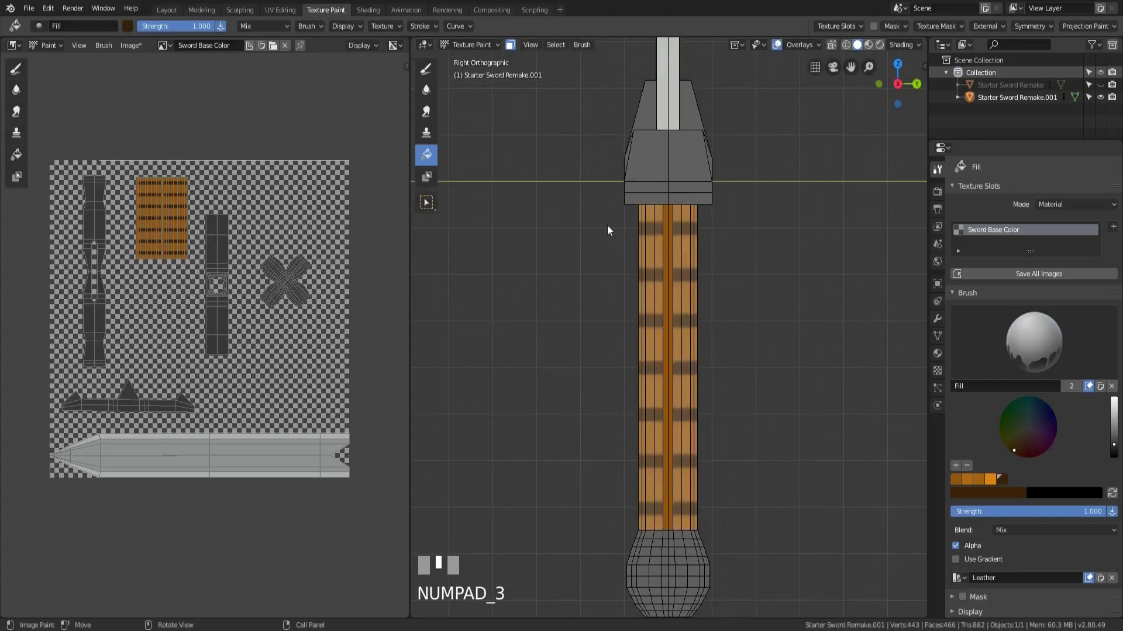
{"action": "left_click", "coordinate": [426, 68]}
{"action": "left_click_drag", "start_coordinate": [624, 228], "coordinate": [712, 228]}
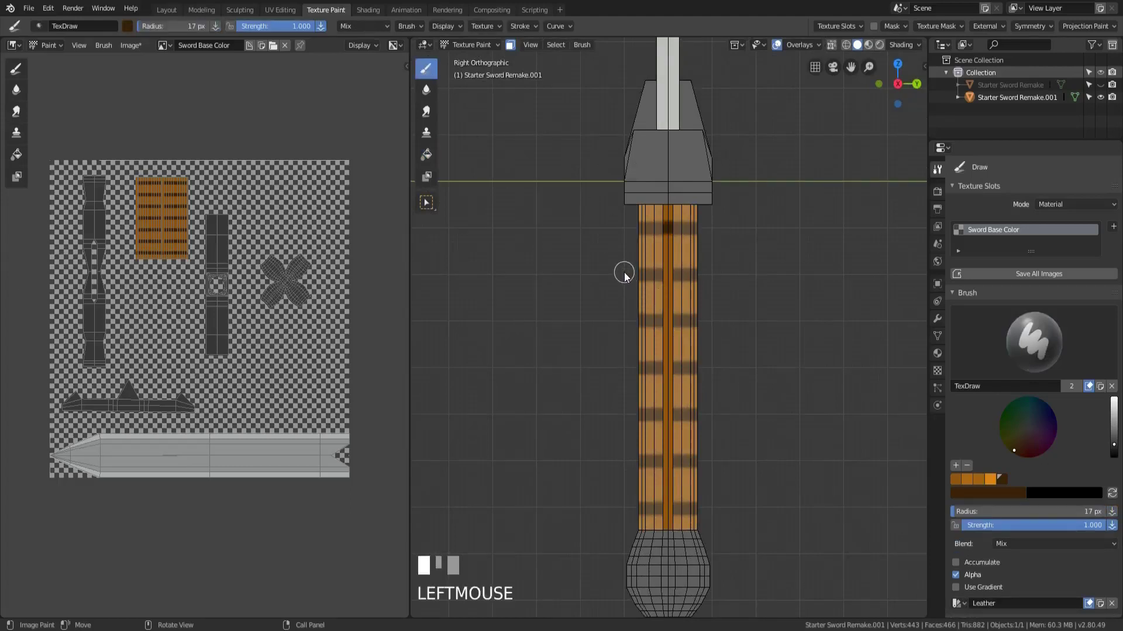
{"action": "left_click_drag", "start_coordinate": [627, 275], "coordinate": [714, 276]}
{"action": "left_click_drag", "start_coordinate": [625, 321], "coordinate": [711, 322]}
{"action": "left_click_drag", "start_coordinate": [625, 368], "coordinate": [711, 368]}
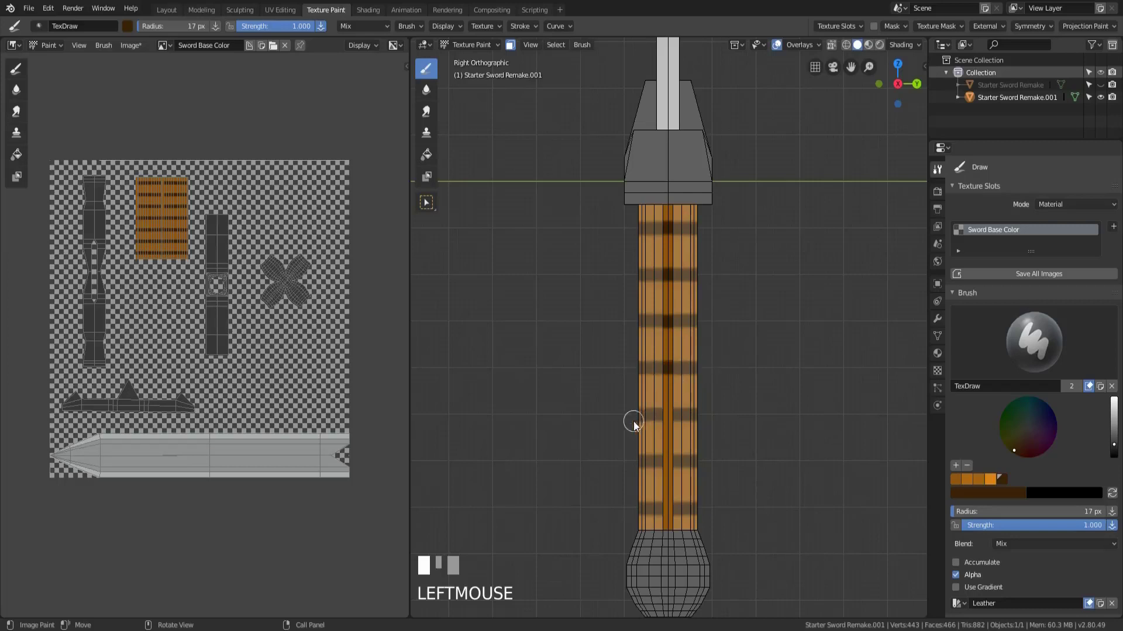
{"action": "left_click_drag", "start_coordinate": [625, 415], "coordinate": [712, 415]}
{"action": "left_click_drag", "start_coordinate": [624, 462], "coordinate": [712, 465]}
{"action": "left_click_drag", "start_coordinate": [625, 507], "coordinate": [712, 508]}
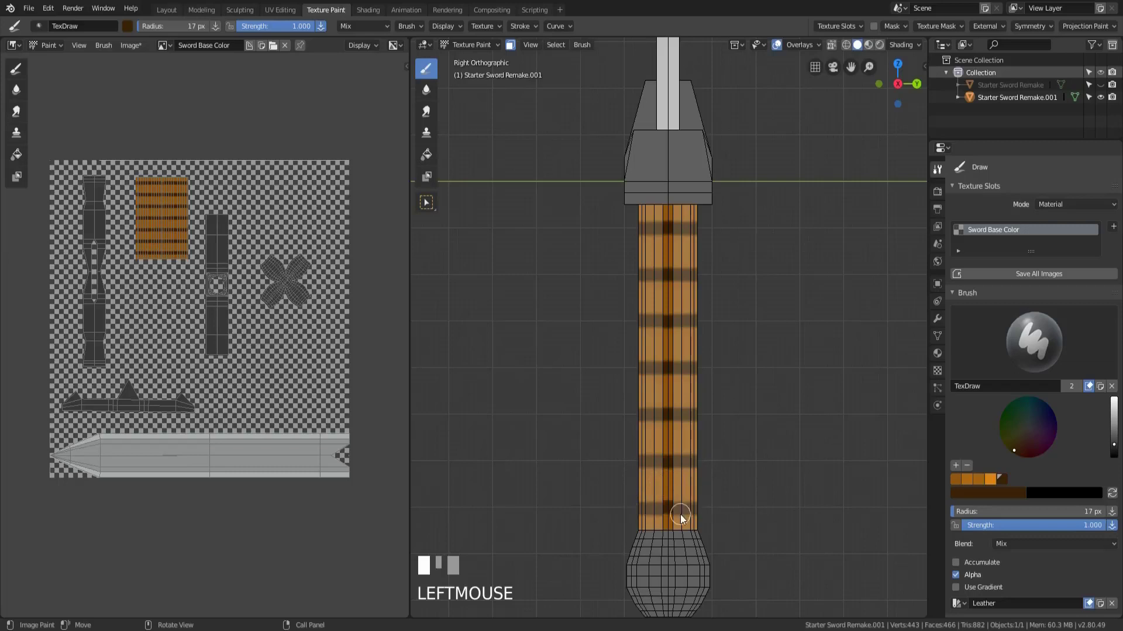
Save all modified texture images and open the list of available images
{"action": "scroll", "coordinate": [680, 517], "scroll_direction": "up", "scroll_amount": 5}
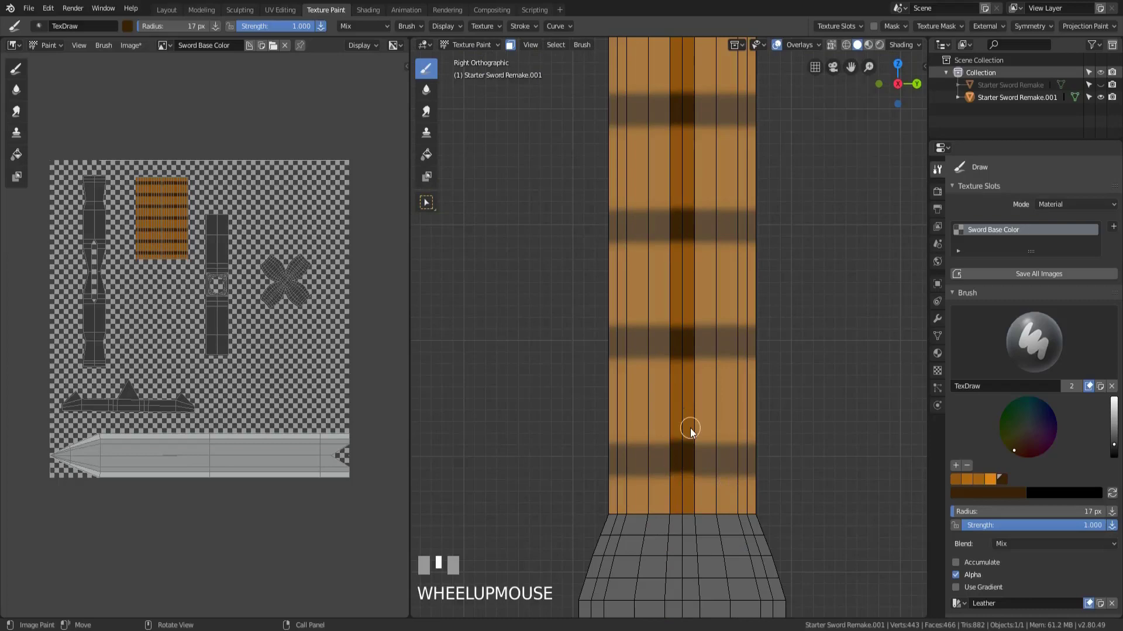
{"action": "scroll", "coordinate": [695, 451], "scroll_direction": "down", "scroll_amount": 6}
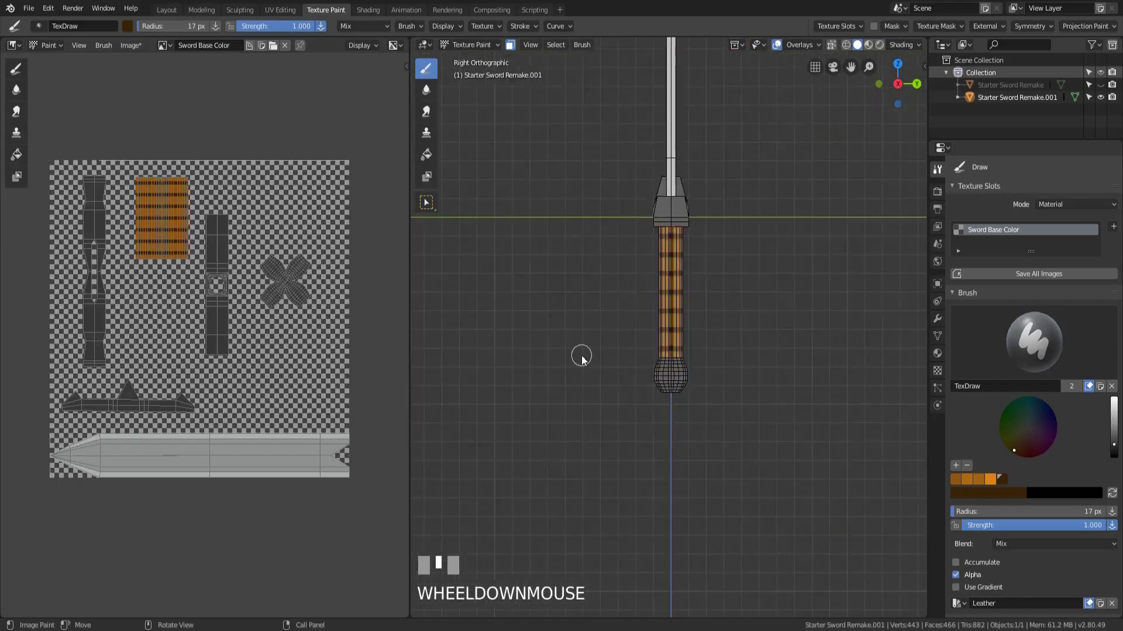
{"action": "key", "text": "Tab"}
{"action": "middle_click_drag", "start_coordinate": [569, 348], "coordinate": [620, 342]}
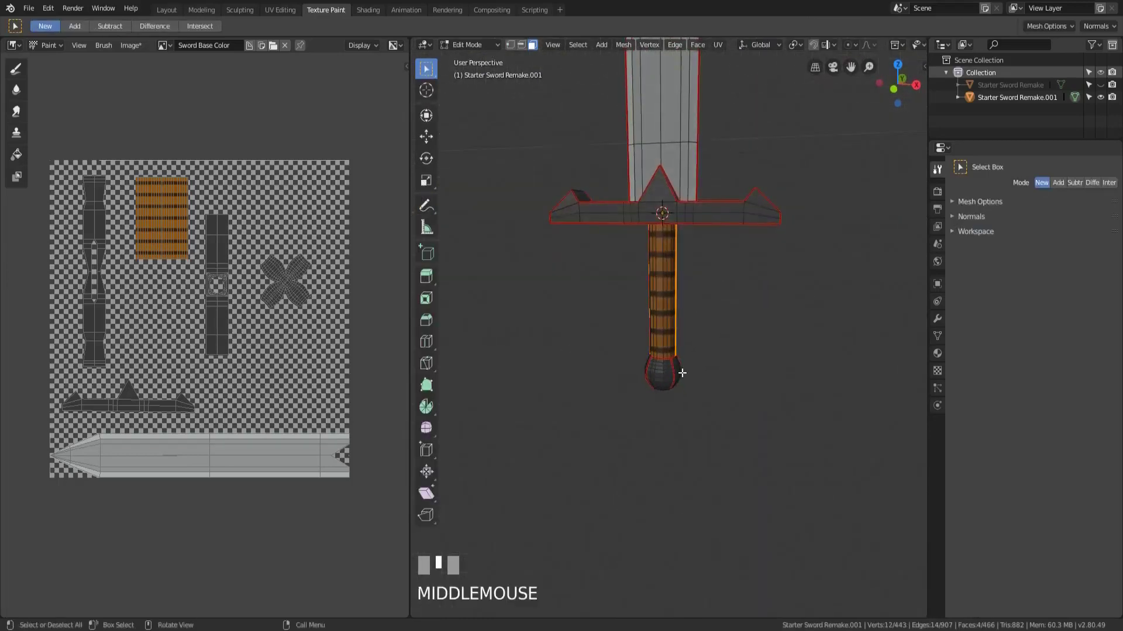
{"action": "key", "text": "Tab"}
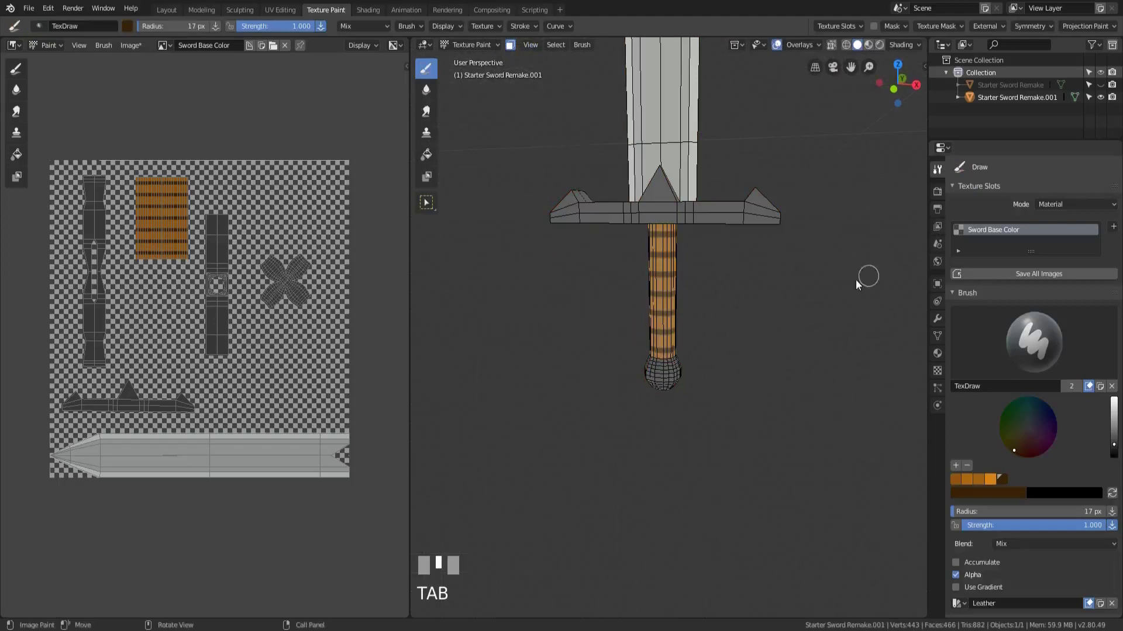
{"action": "middle_click_drag", "start_coordinate": [660, 293], "coordinate": [676, 474], "text": "shift"}
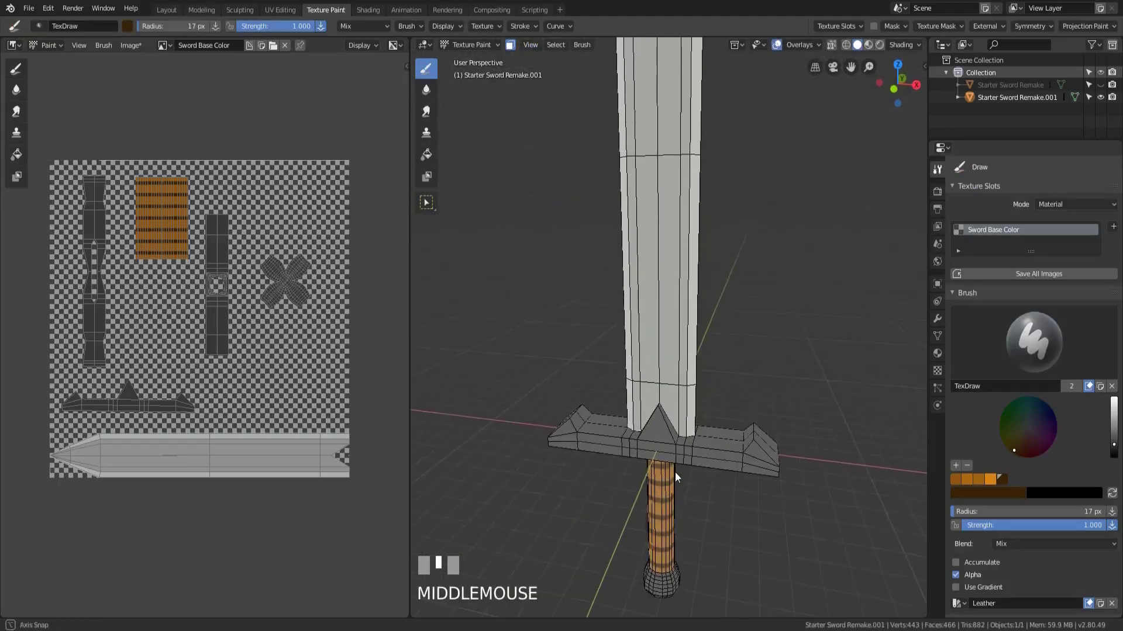
{"action": "left_click", "coordinate": [1017, 276]}
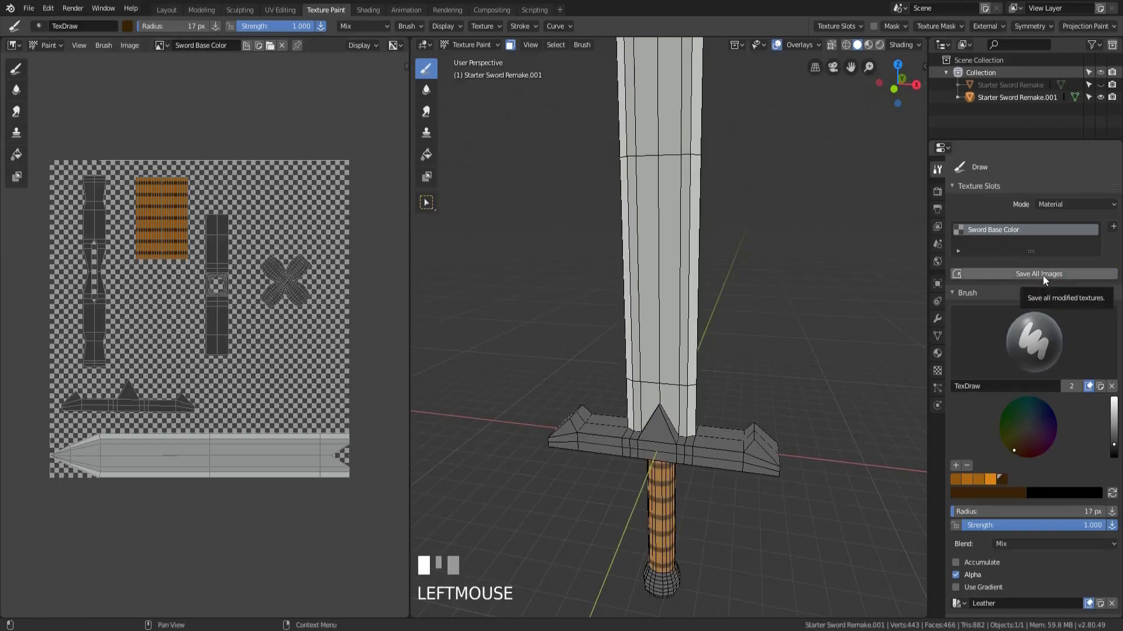
{"action": "left_click", "coordinate": [160, 45]}
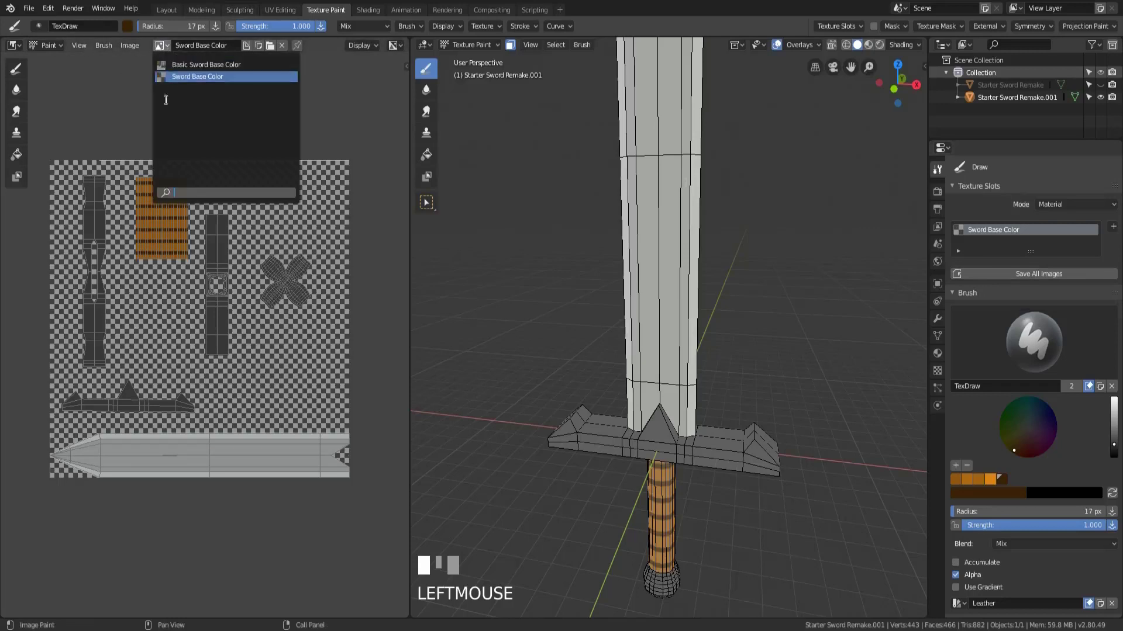
Compare the painted sword side by side with the original in the Layout workspace, examining the grip, crossguard and pommel
{"action": "left_click", "coordinate": [536, 320]}
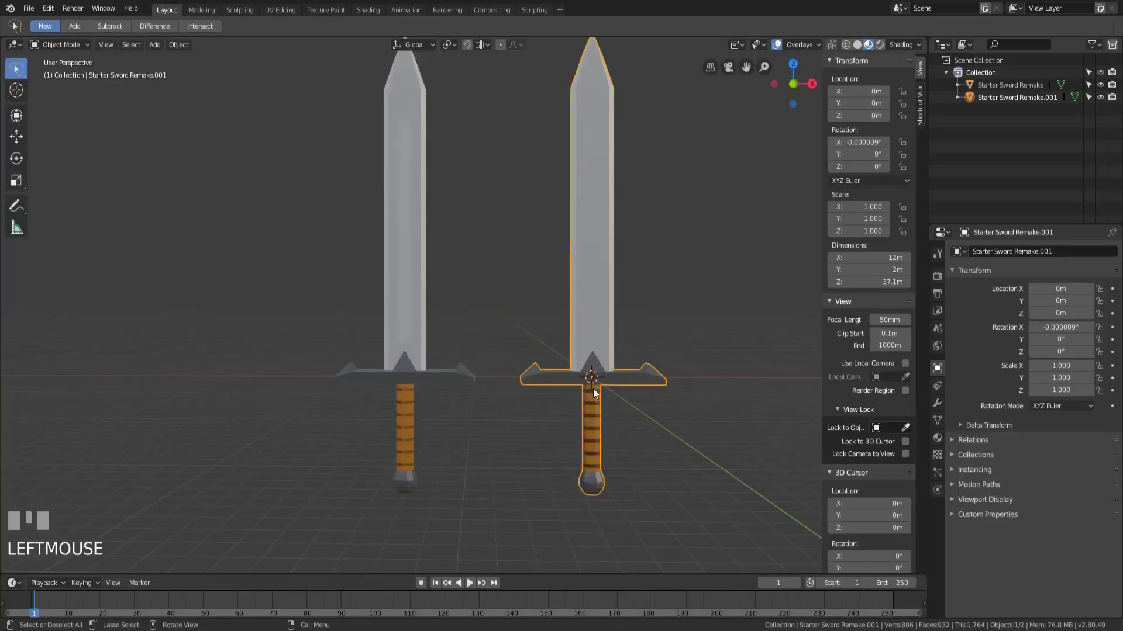
{"action": "middle_click_drag", "start_coordinate": [600, 387], "coordinate": [337, 282]}
{"action": "scroll", "coordinate": [457, 391], "scroll_direction": "up", "scroll_amount": 4}
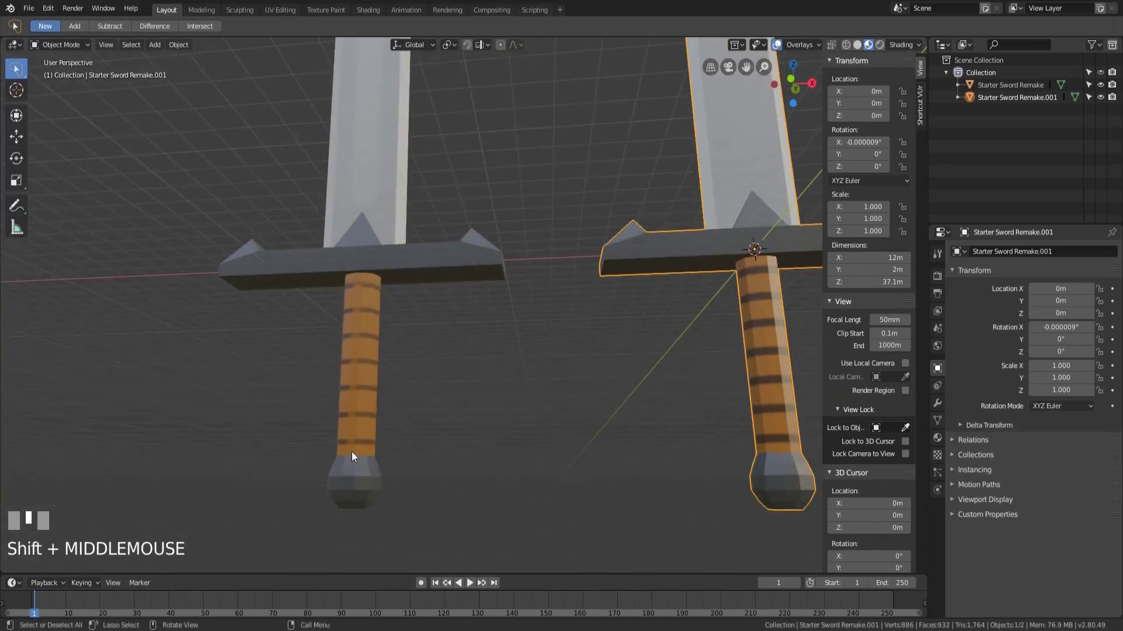
{"action": "middle_click_drag", "start_coordinate": [364, 263], "coordinate": [458, 443]}
{"action": "scroll", "coordinate": [539, 310], "scroll_direction": "down", "scroll_amount": 5}
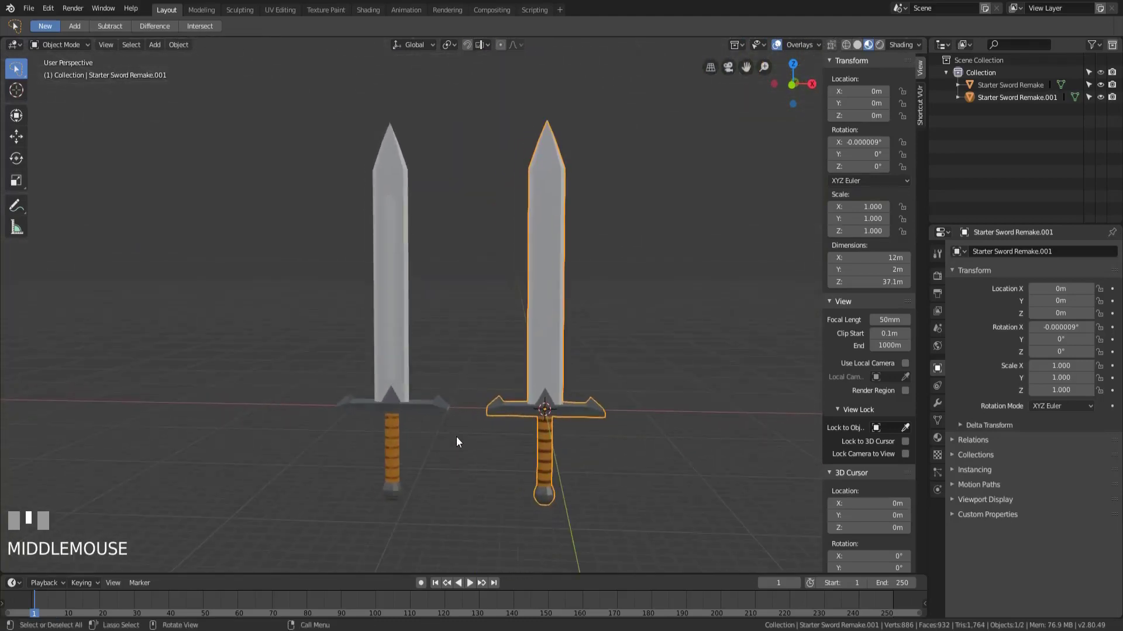